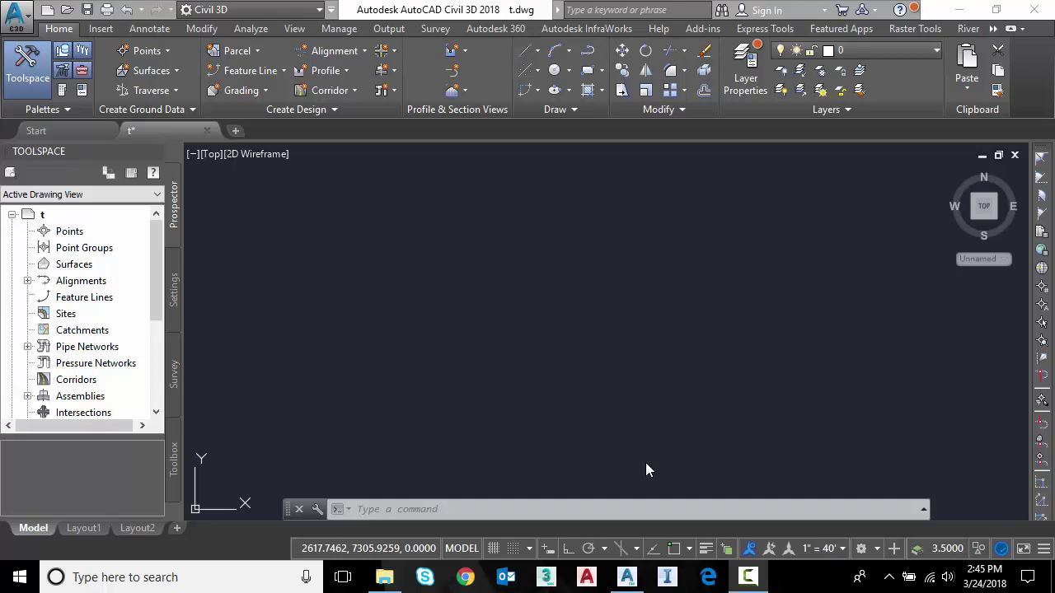
Step: Open Final.RW5 from the project folder in Notepad and highlight the SurvCE Version 2.09 header line
click(384, 577)
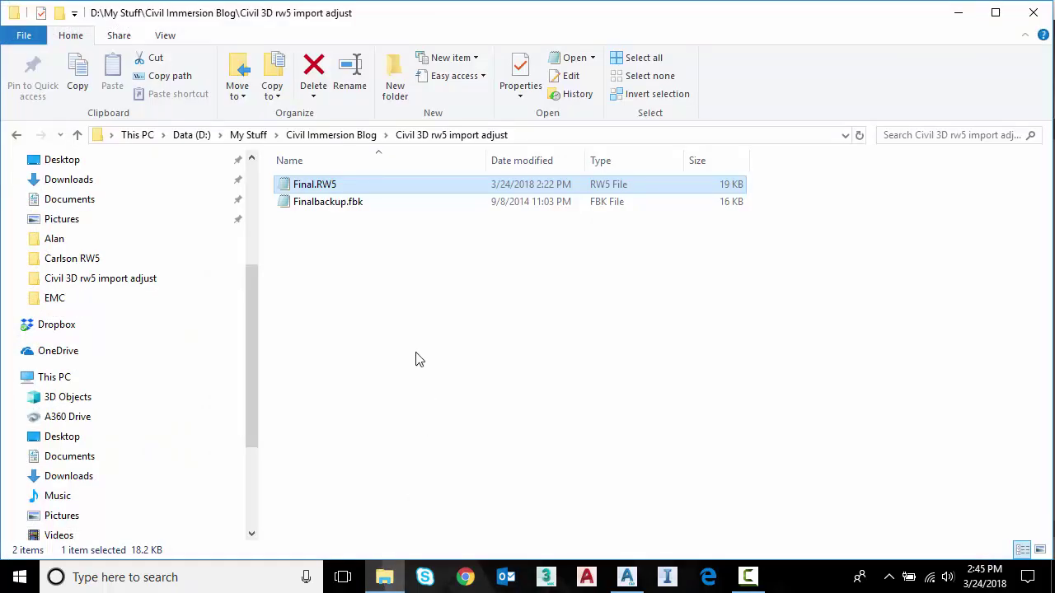
double_click(314, 186)
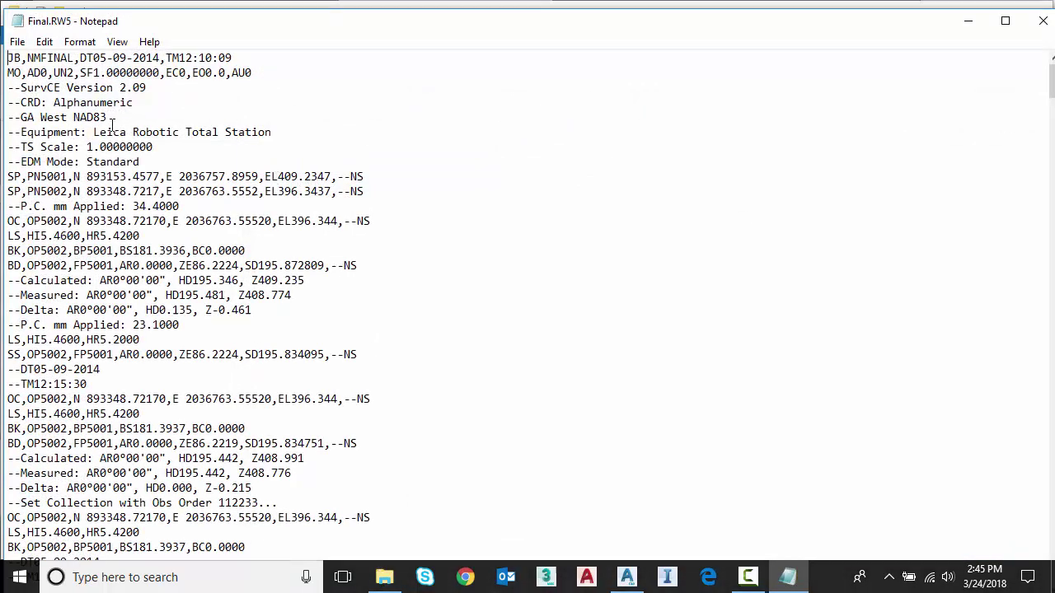
drag(21, 87, 165, 91)
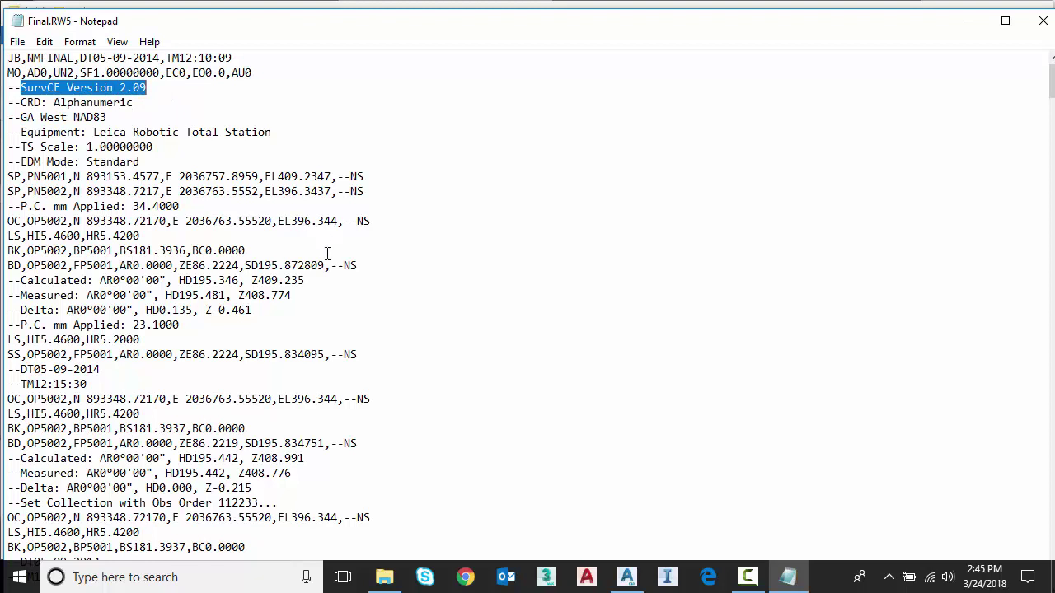
Step: Scroll through the raw records, highlighting the BD, FD and FR record codes
scroll(327, 252, down, 5)
drag(8, 221, 28, 221)
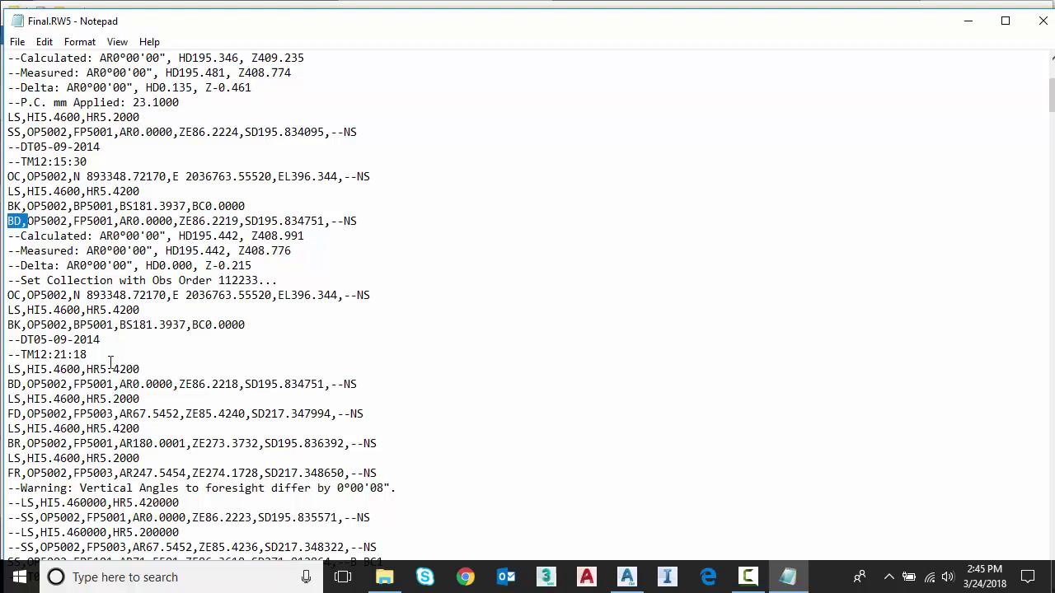
scroll(123, 360, down, 1)
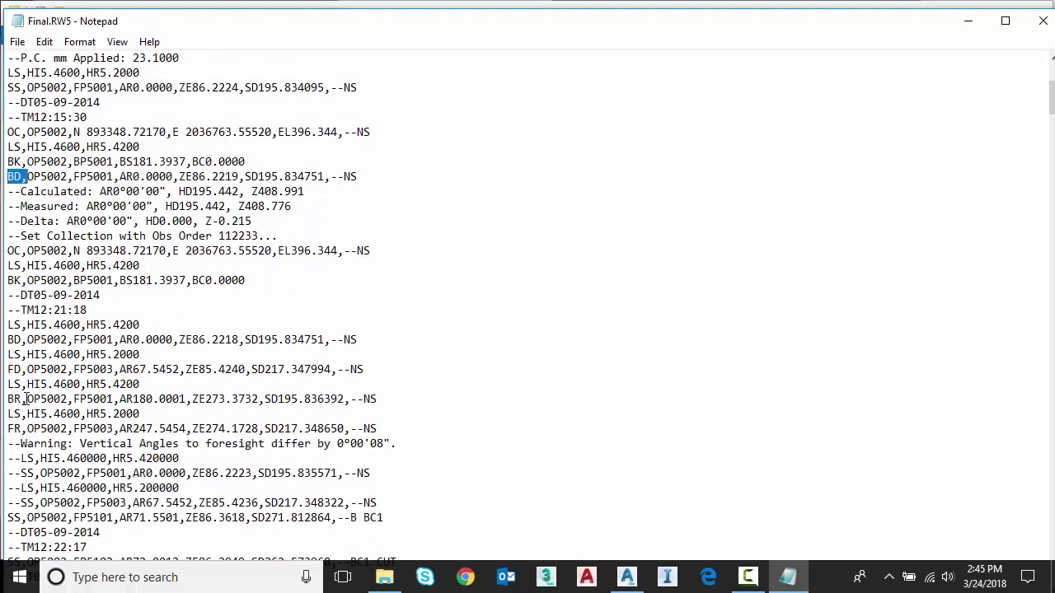
drag(7, 370, 21, 370)
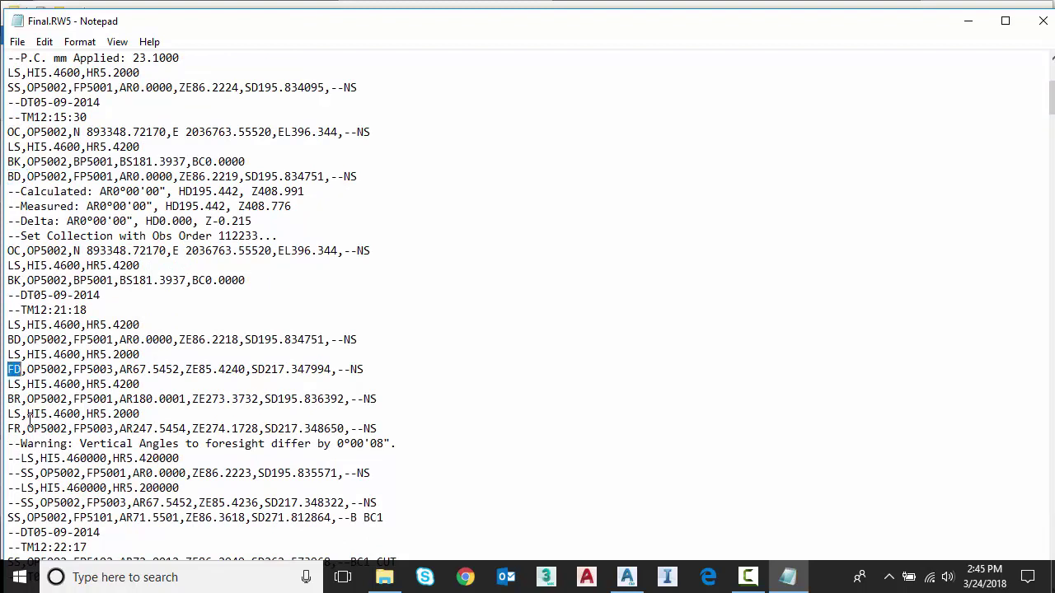
drag(8, 429, 22, 428)
scroll(35, 415, up, 2)
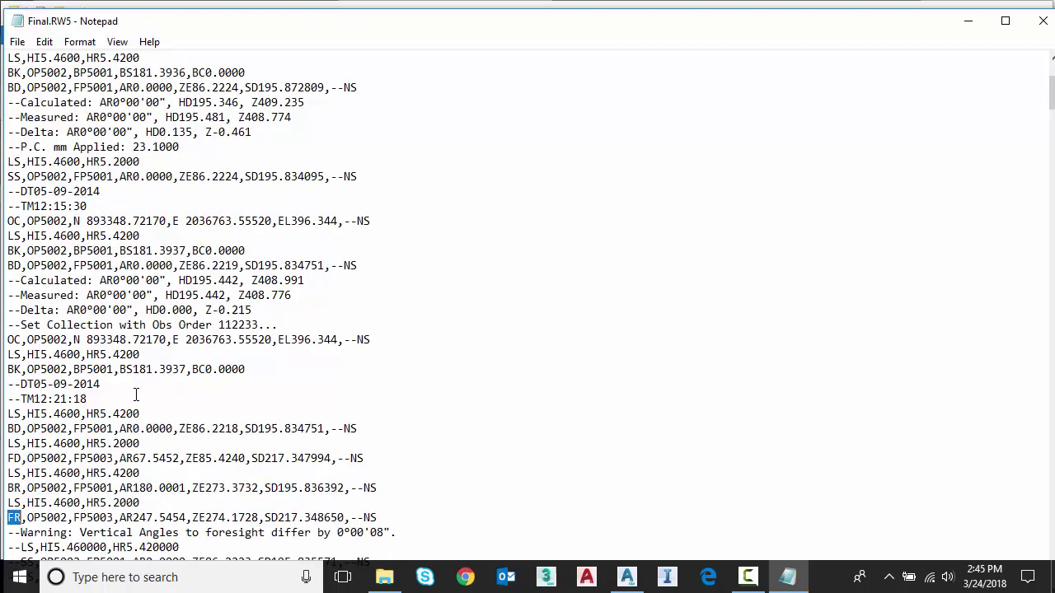
drag(8, 429, 21, 428)
Step: Minimize Notepad, select Finalbackup.fbk, and hide the folder to return to the t.dwg drawing
click(970, 23)
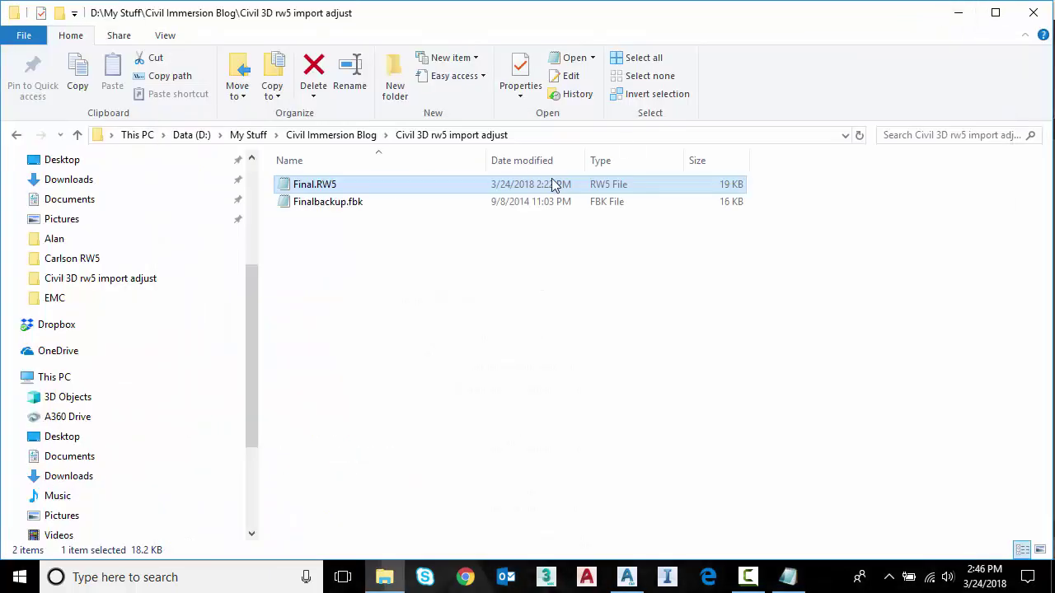
click(336, 211)
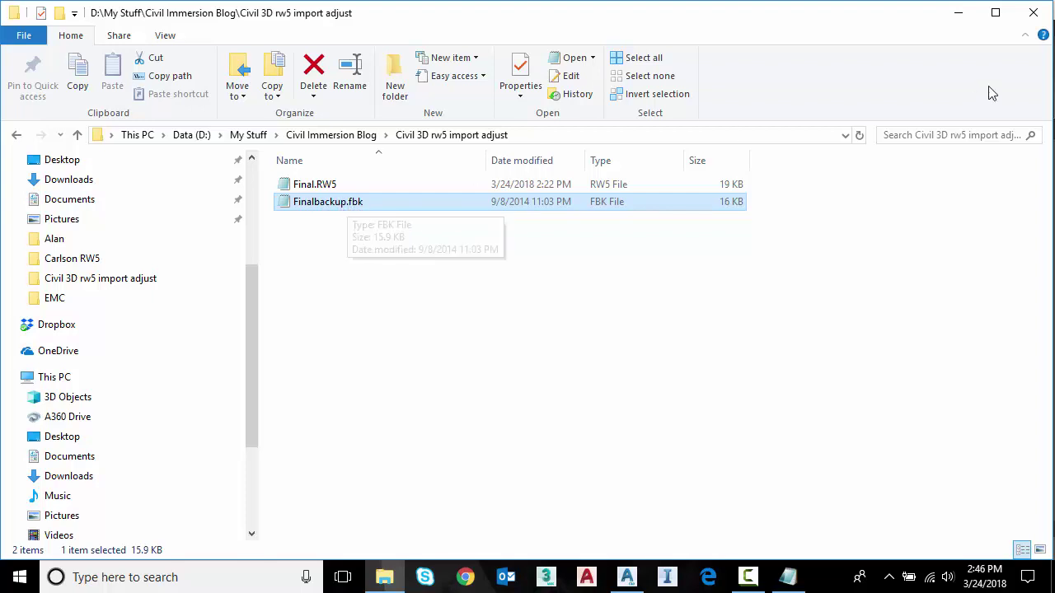
click(958, 13)
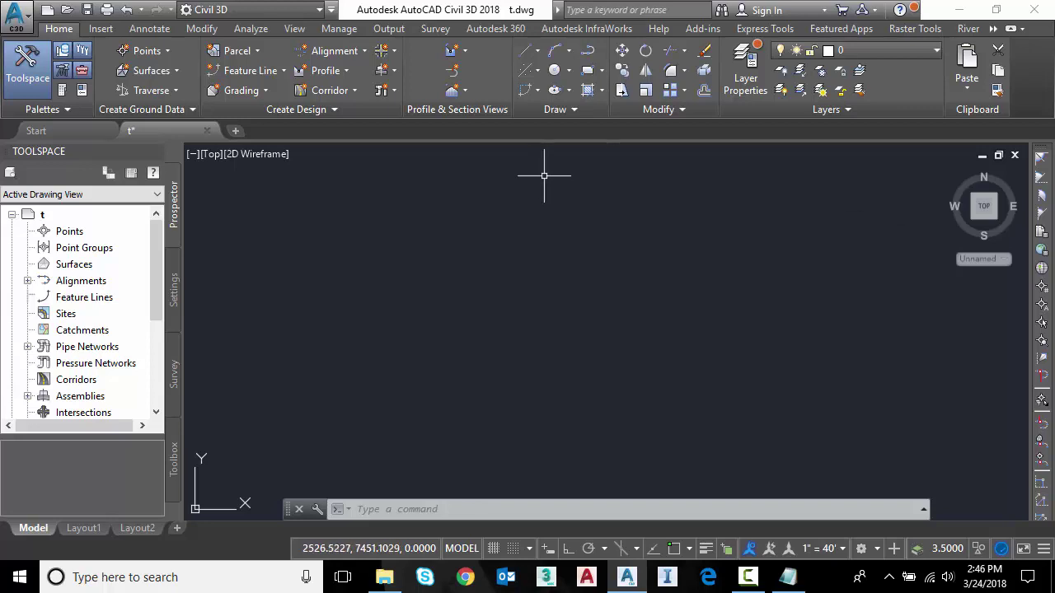
Step: Launch Survey Data Collection Link from Create Ground Data and size Survey Link DC as a window
click(189, 110)
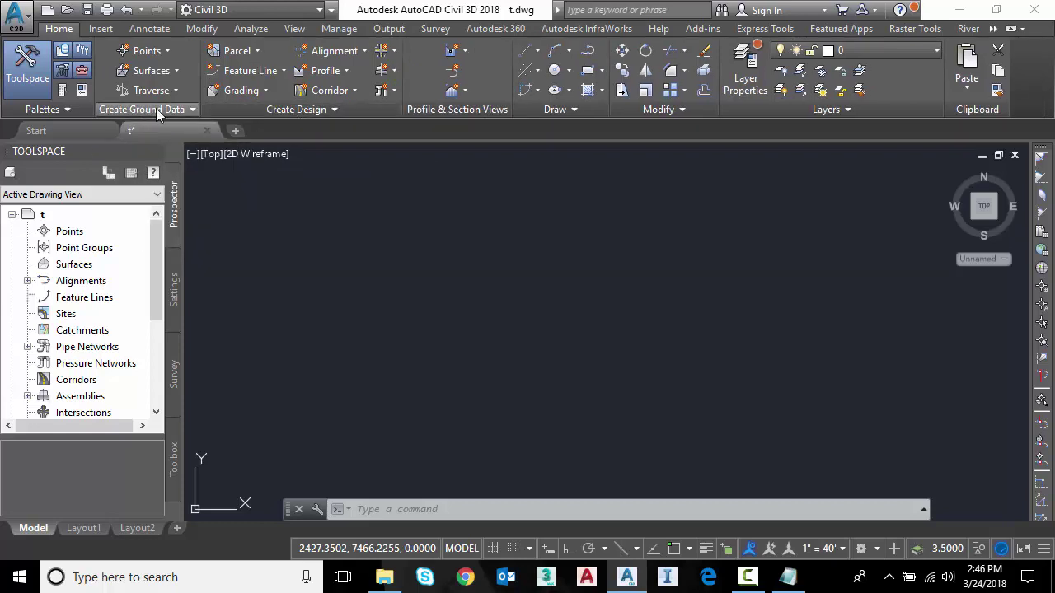
click(156, 109)
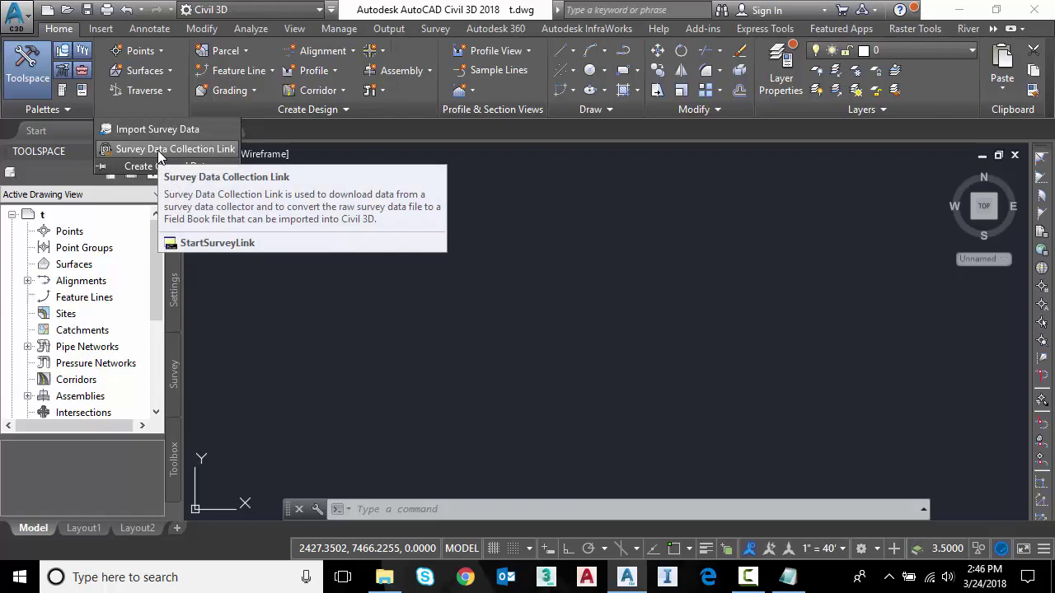
click(158, 150)
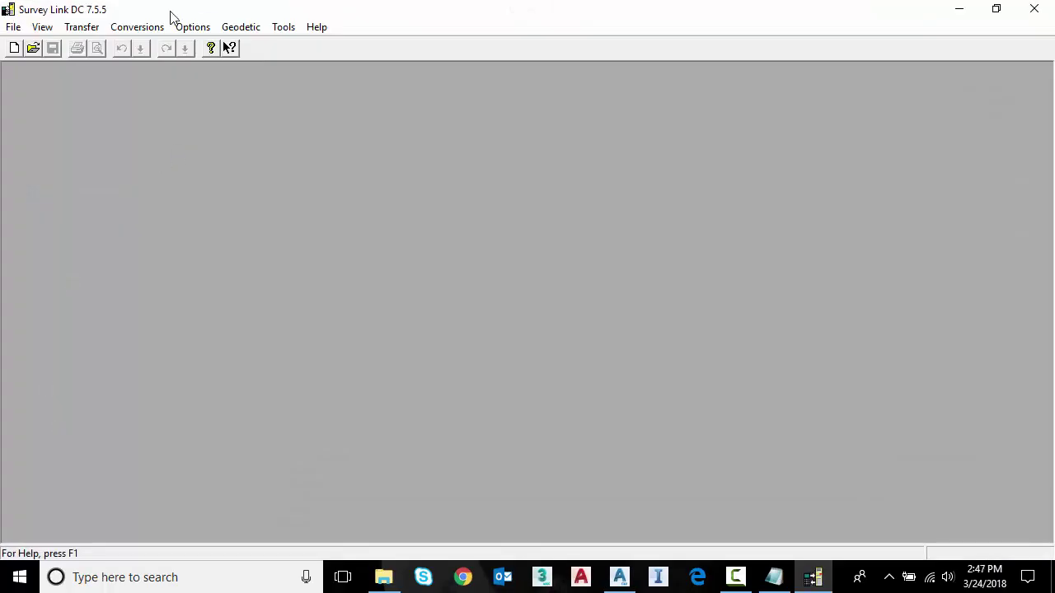
drag(172, 14, 343, 90)
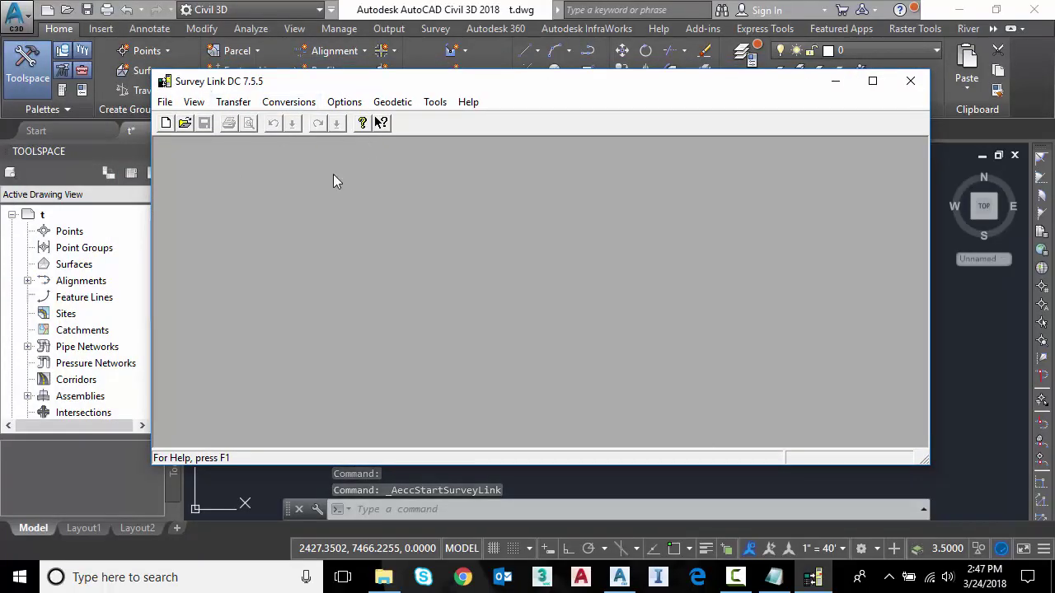
drag(560, 466, 560, 504)
Step: Start Convert File Format with TDS Raw Data (.rw5) input and Final.RW5 as the source file
click(288, 101)
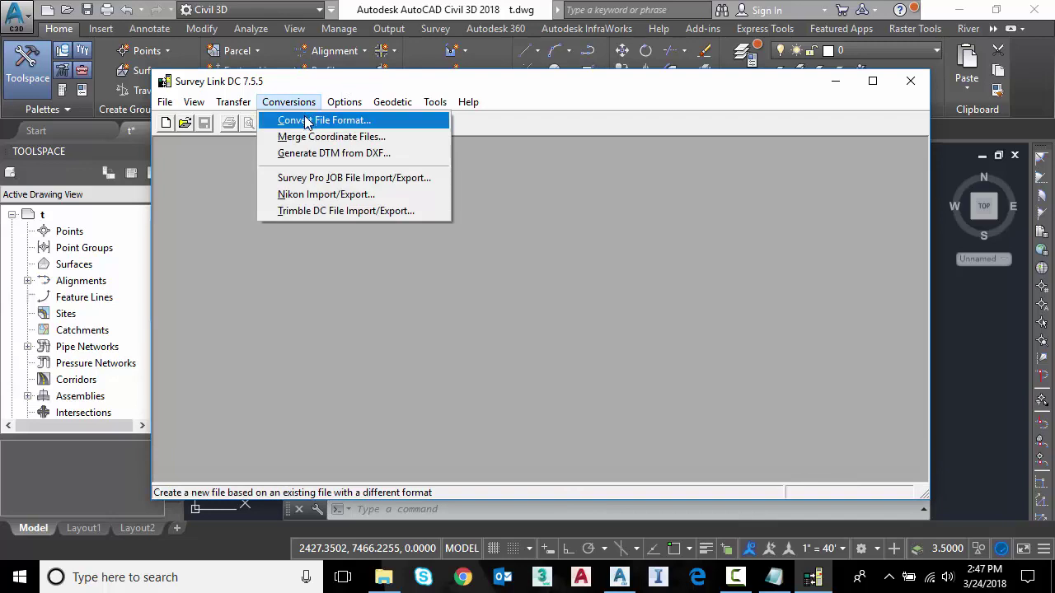
click(303, 122)
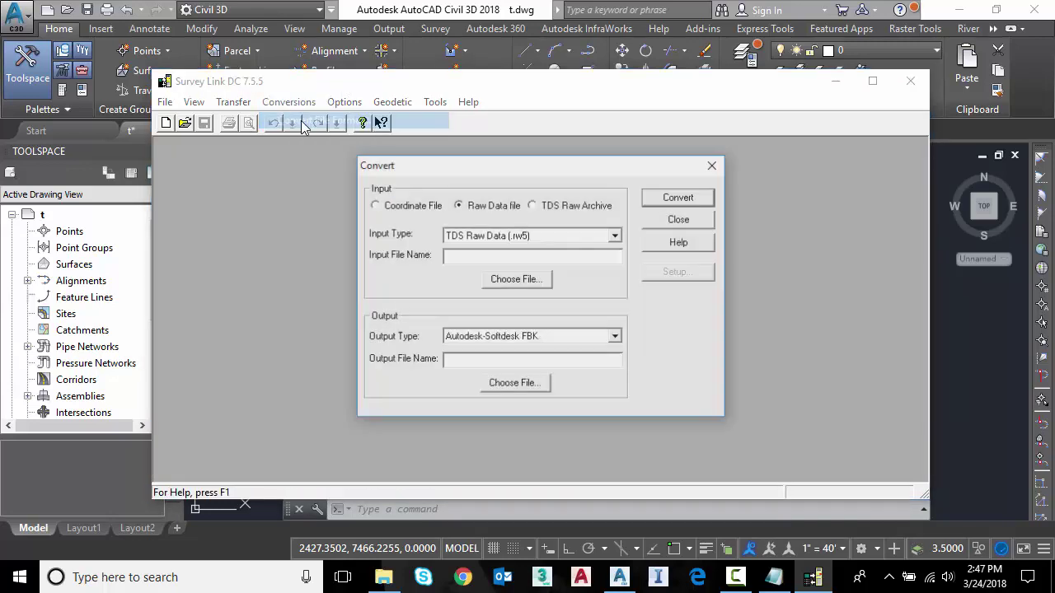
click(616, 236)
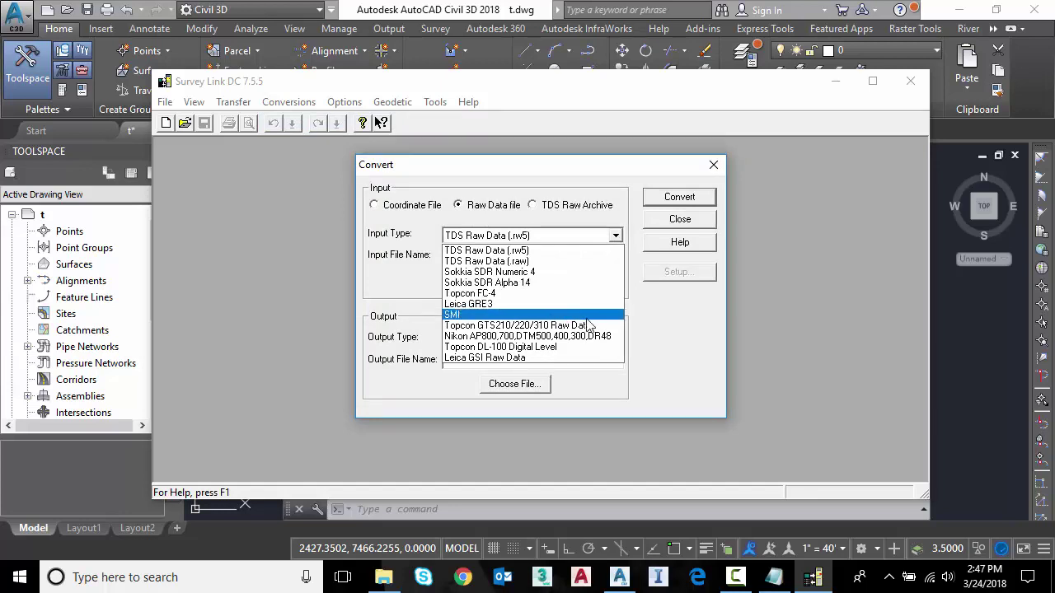
click(570, 215)
click(533, 280)
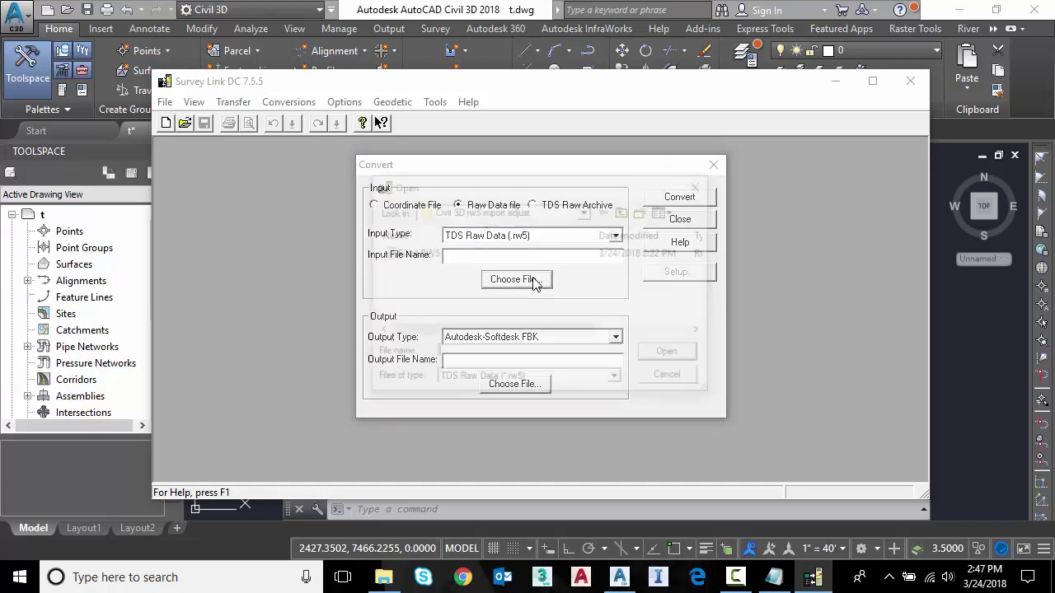
click(404, 252)
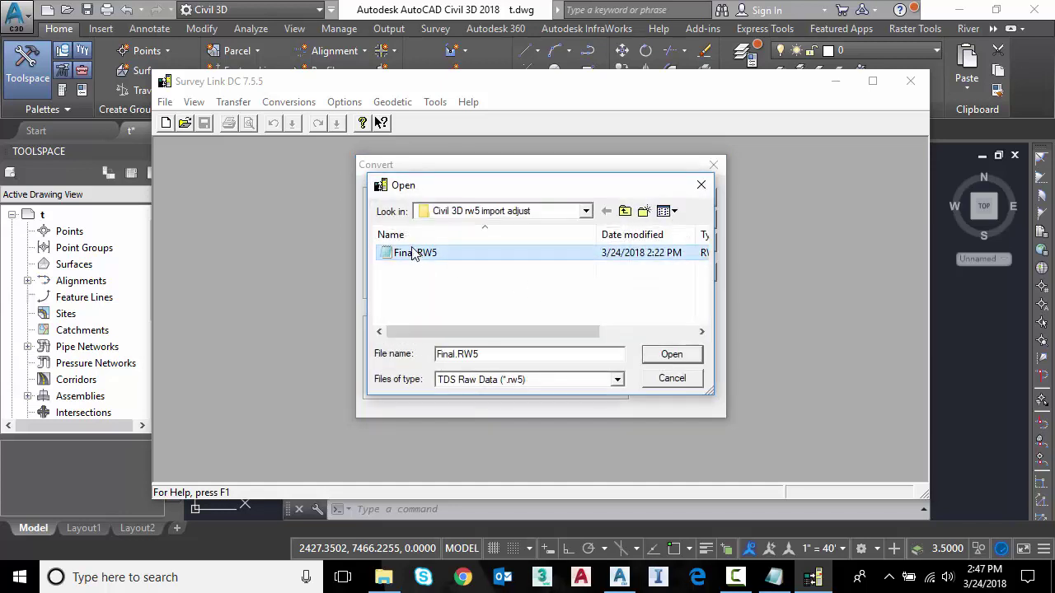
click(672, 356)
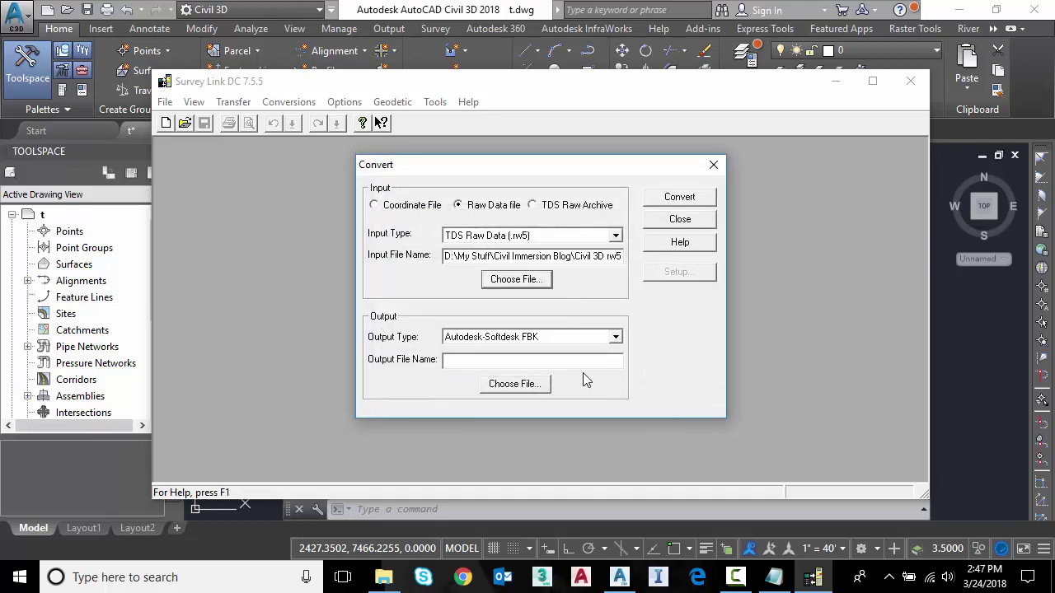
Step: Output as Autodesk-Softdesk FBK named test, run the conversion, and close the converter
click(615, 337)
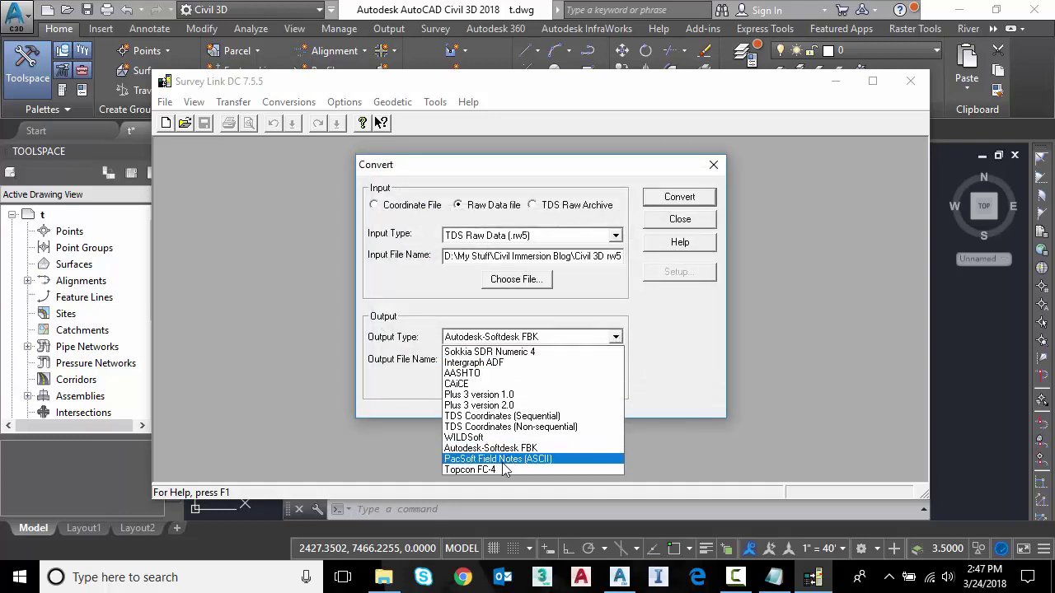
click(499, 449)
click(527, 383)
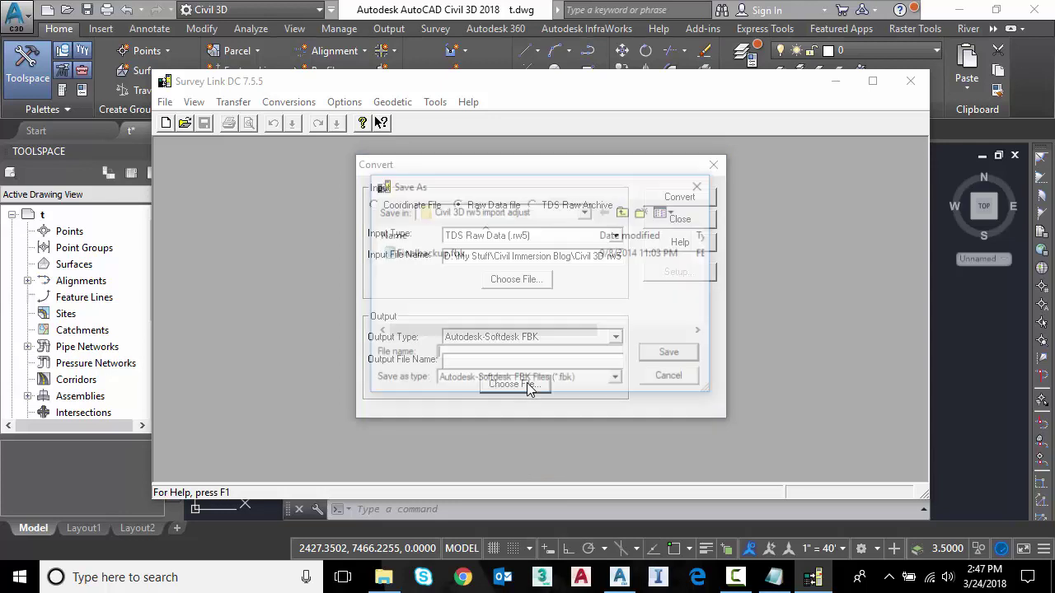
text(tes)
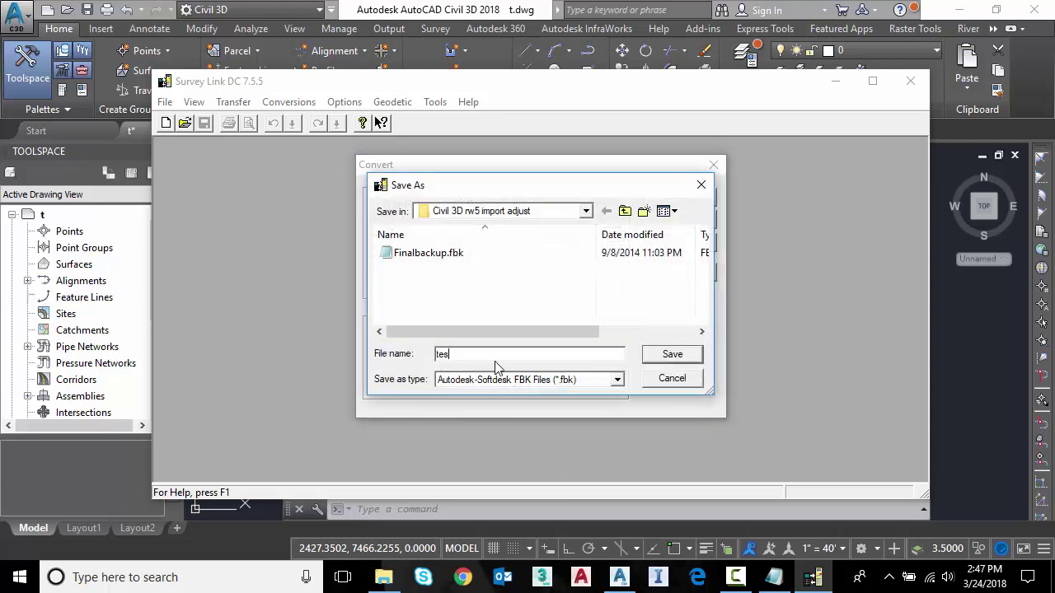
text(t)
key(Tab)
click(672, 356)
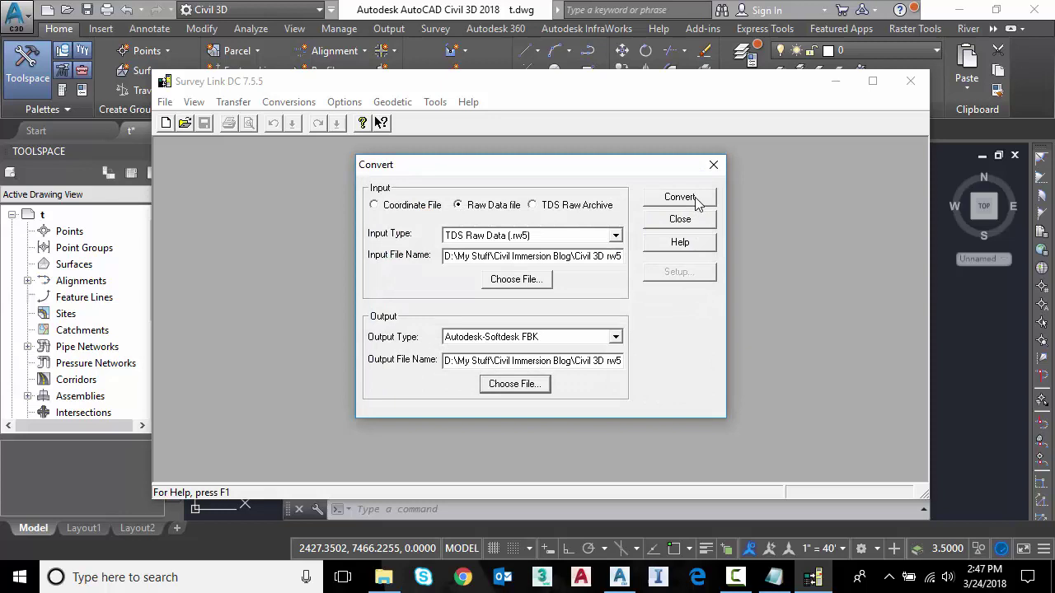
click(694, 200)
click(667, 330)
click(679, 218)
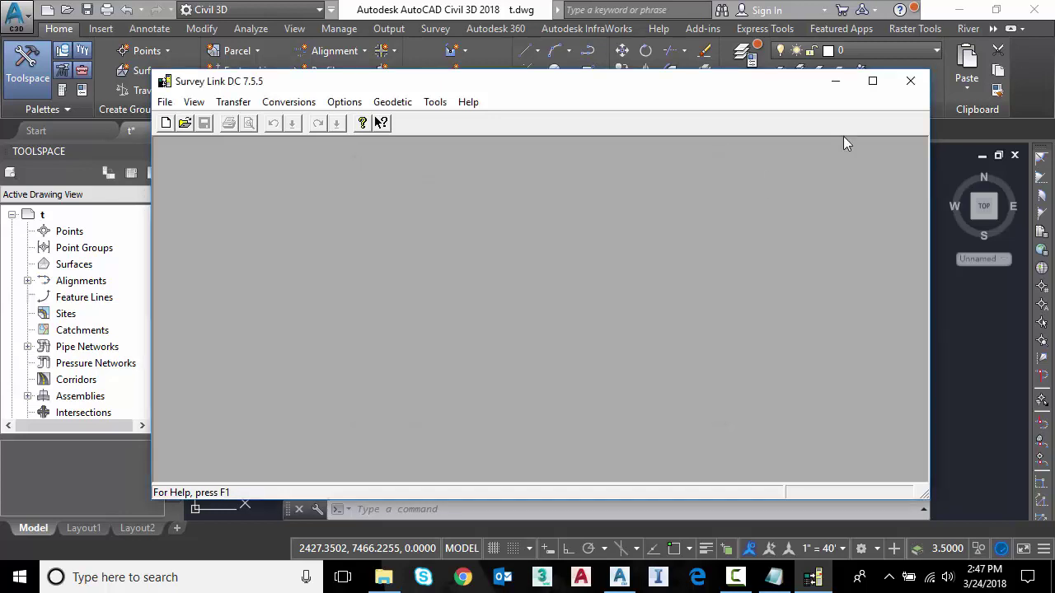
Step: Close Survey Link DC and open the new test.fbk in Notepad
click(909, 81)
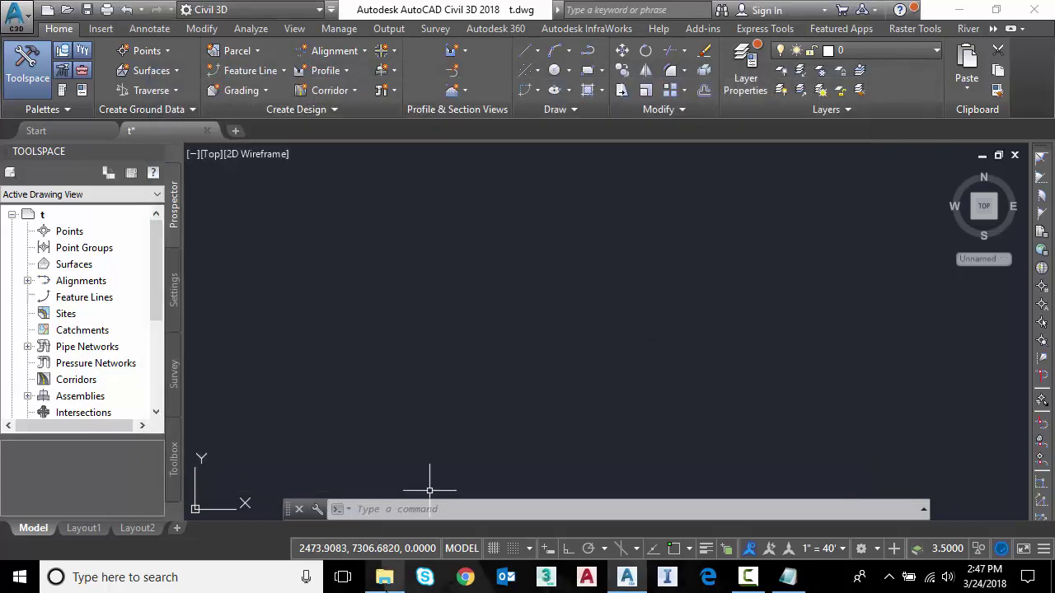
click(384, 577)
click(314, 222)
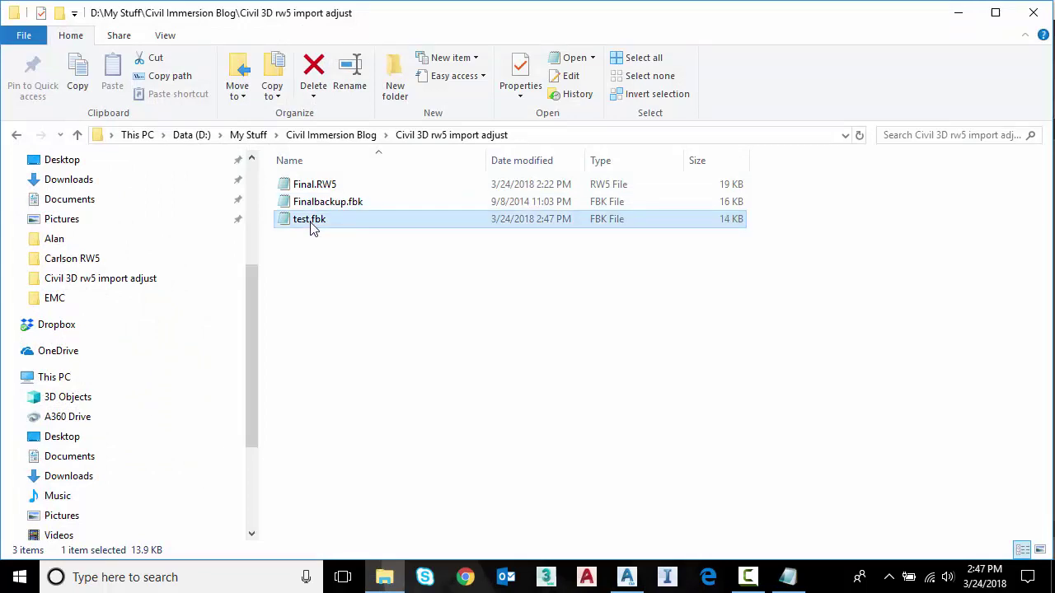
double_click(312, 223)
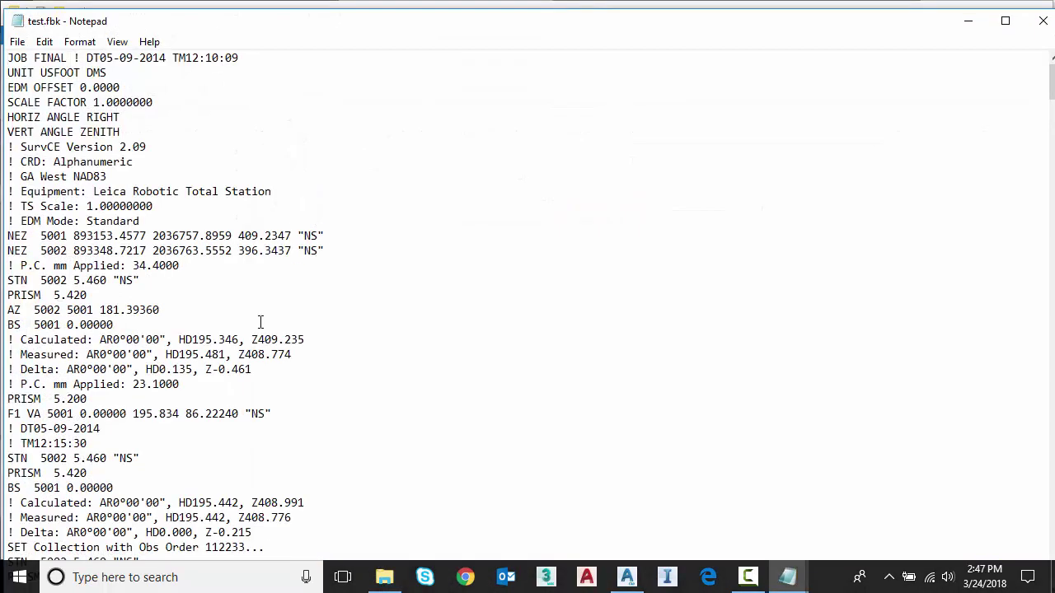
Step: Select the STN 5002 set-collection block through the PRISM 5.200 lines and review it
scroll(260, 321, down, 2)
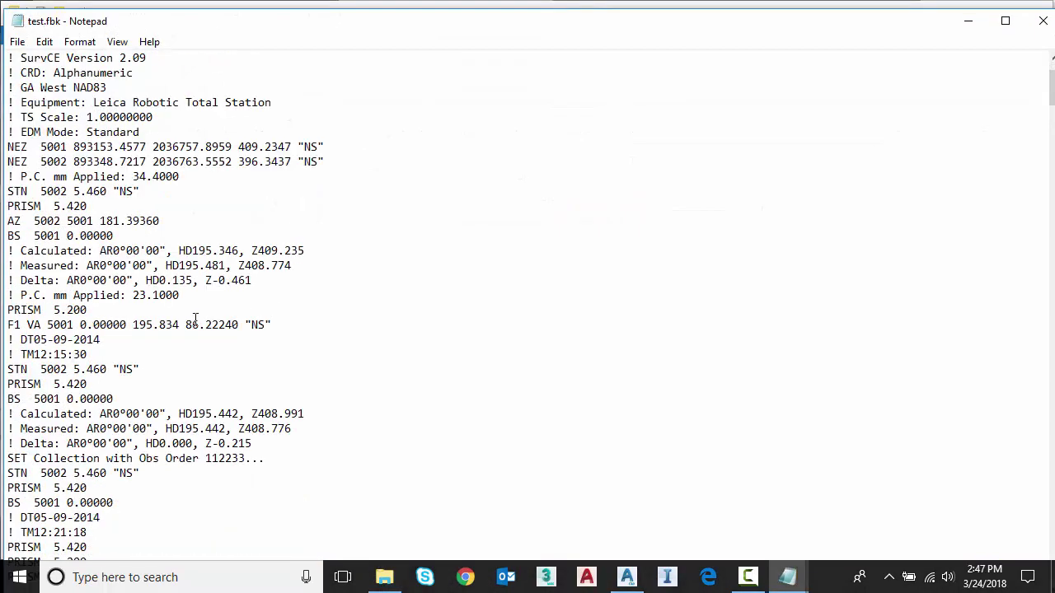
scroll(195, 318, down, 2)
drag(7, 370, 261, 370)
scroll(239, 369, down, 2)
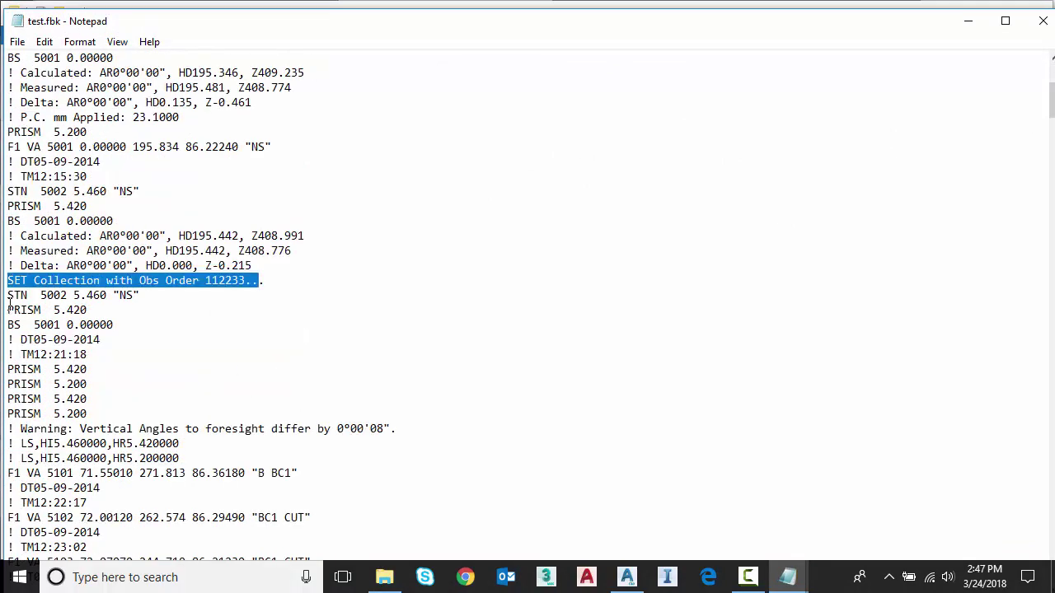
drag(9, 297, 212, 409)
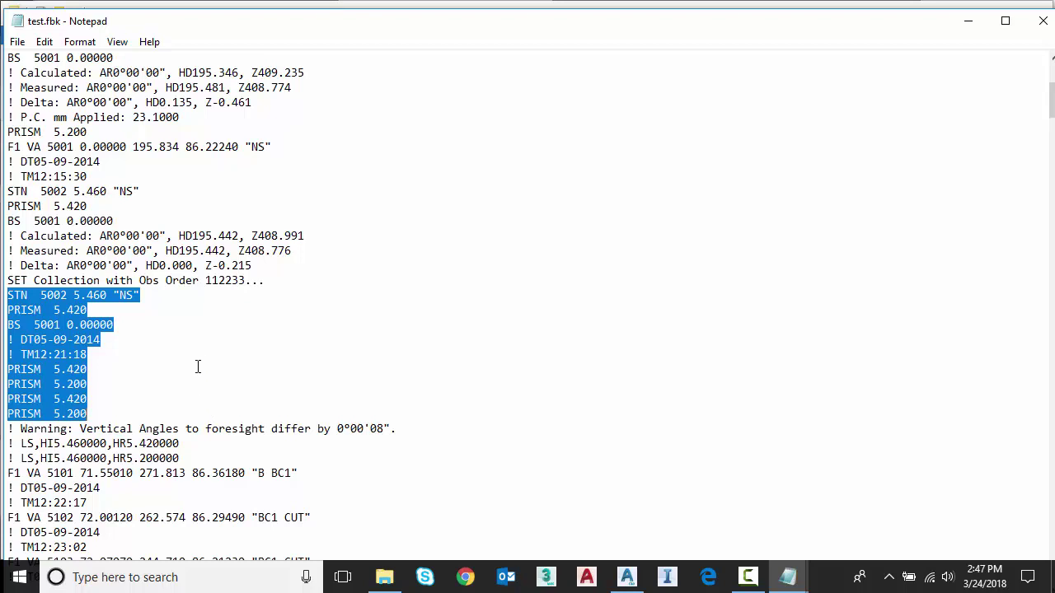
scroll(181, 352, down, 4)
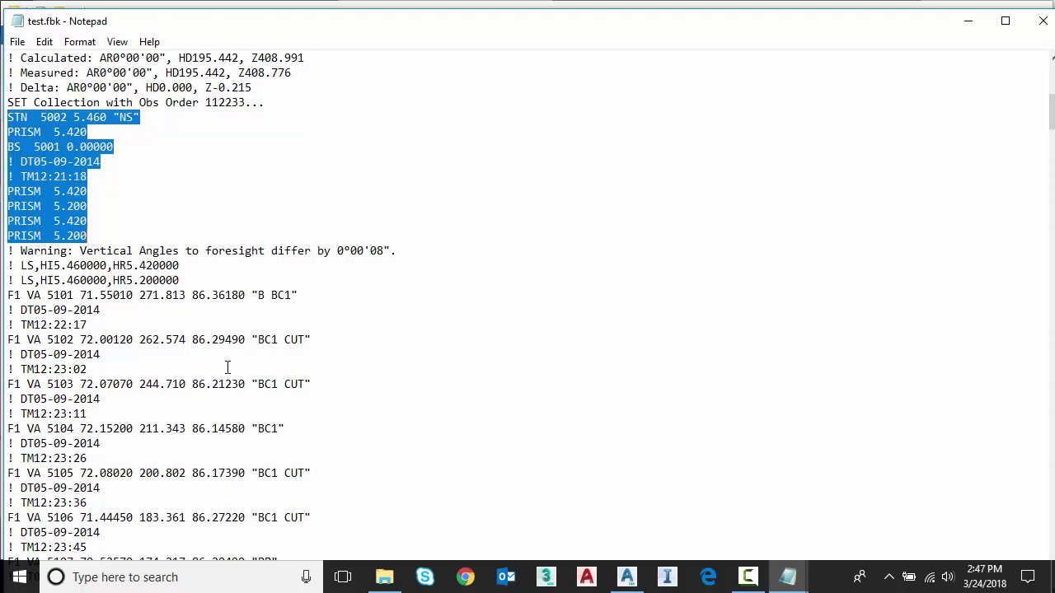
key(alt+Tab)
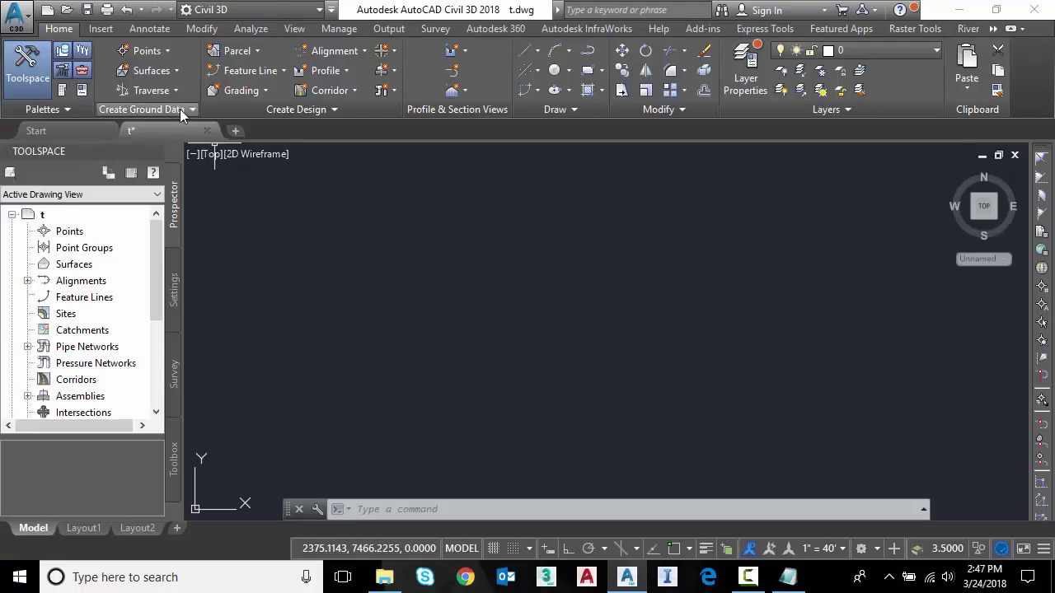
click(179, 109)
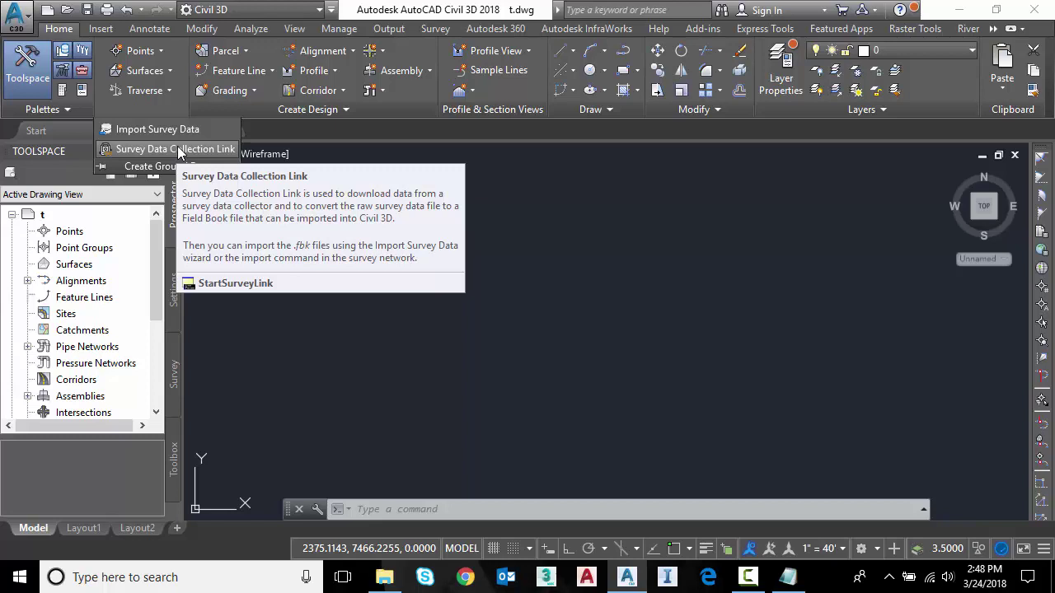
click(178, 146)
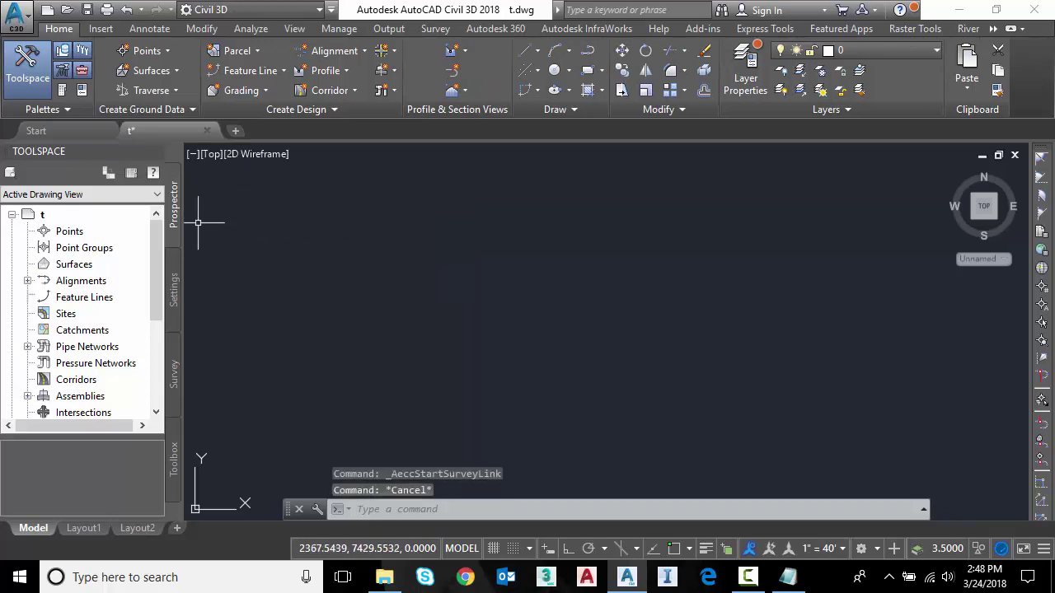
Step: In the Toolbox, expand Miscellaneous Utilities > Survey and select Convert RW5 to FBK
click(175, 437)
click(117, 212)
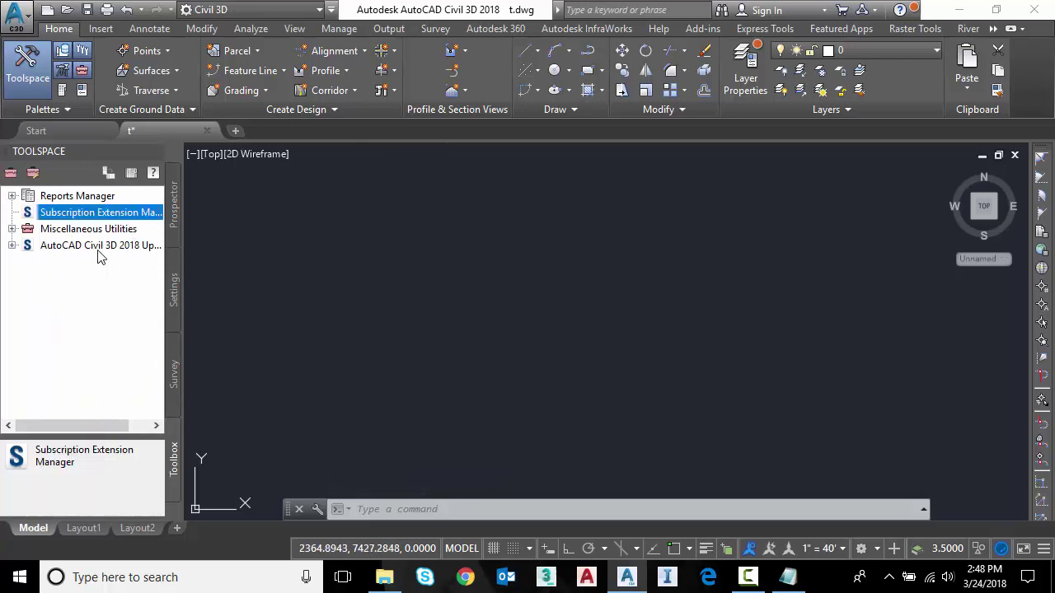
click(11, 229)
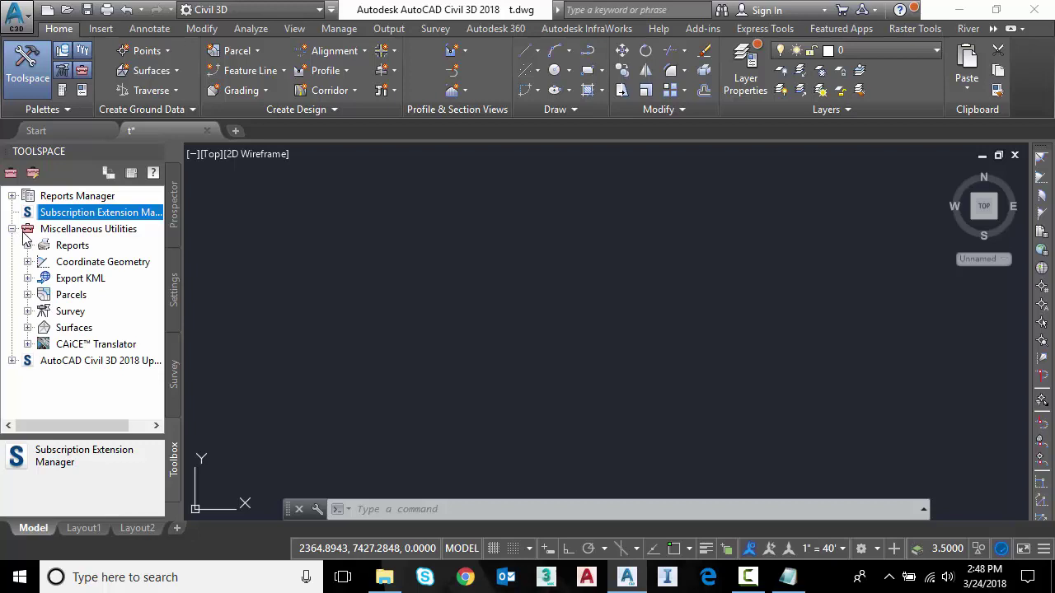
click(28, 312)
click(105, 331)
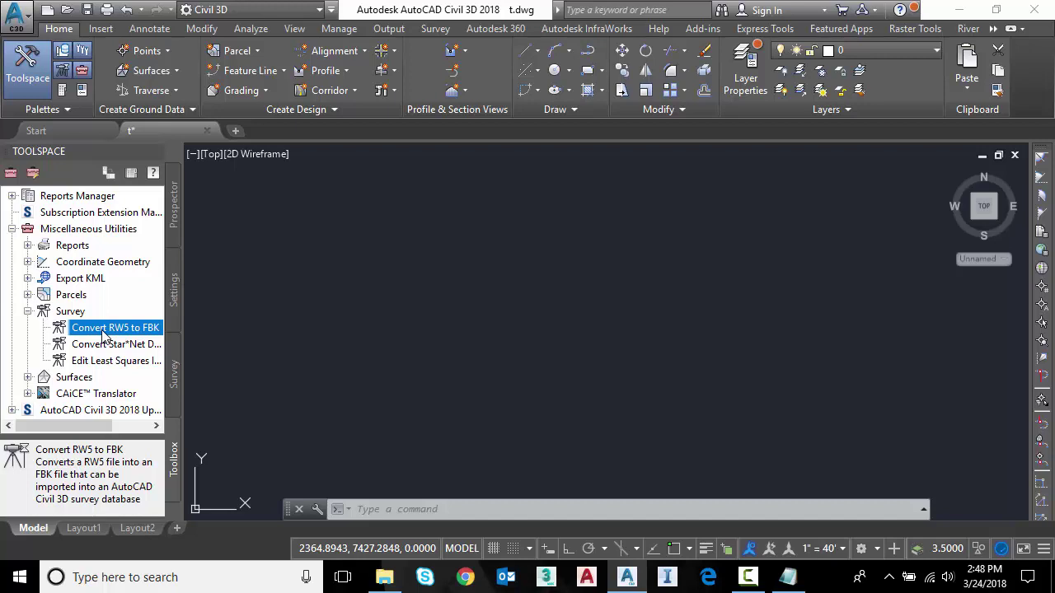
Step: Execute the utility on Final.RW5, saving the output as Final.fbk
right_click(103, 334)
click(163, 339)
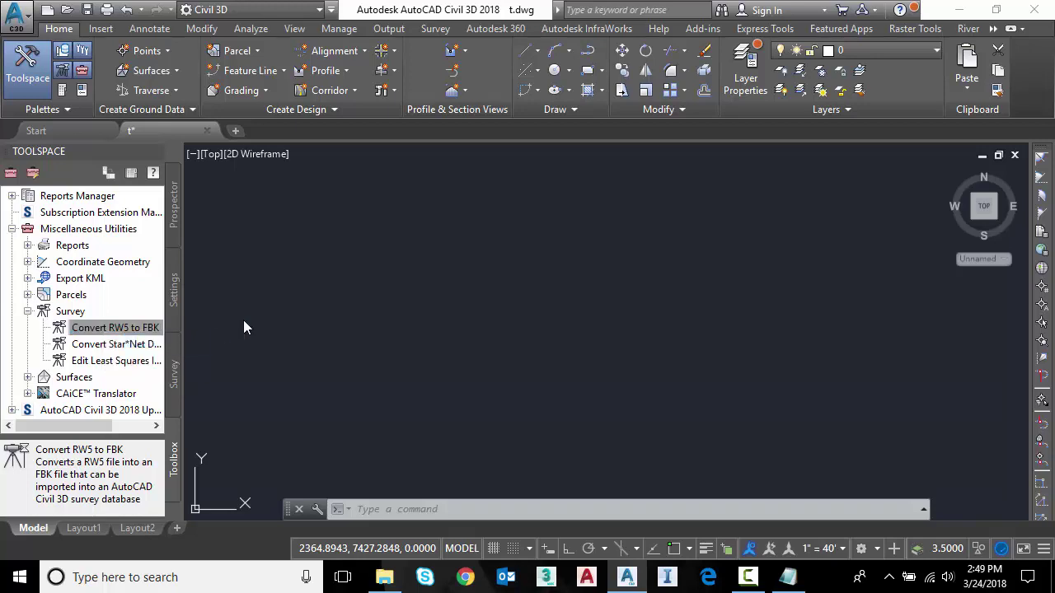
click(516, 181)
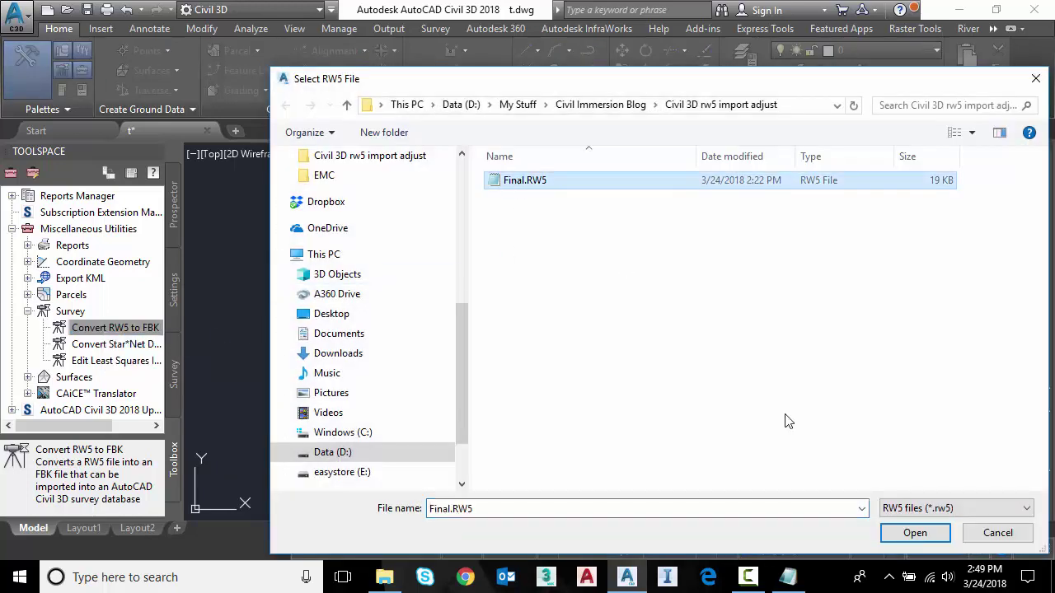
click(914, 533)
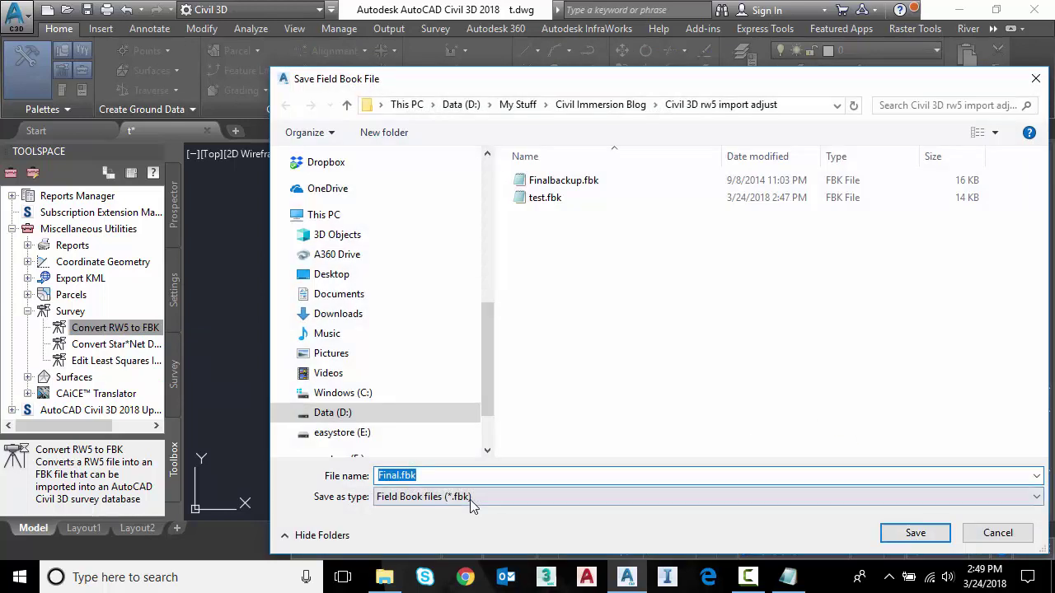
click(914, 534)
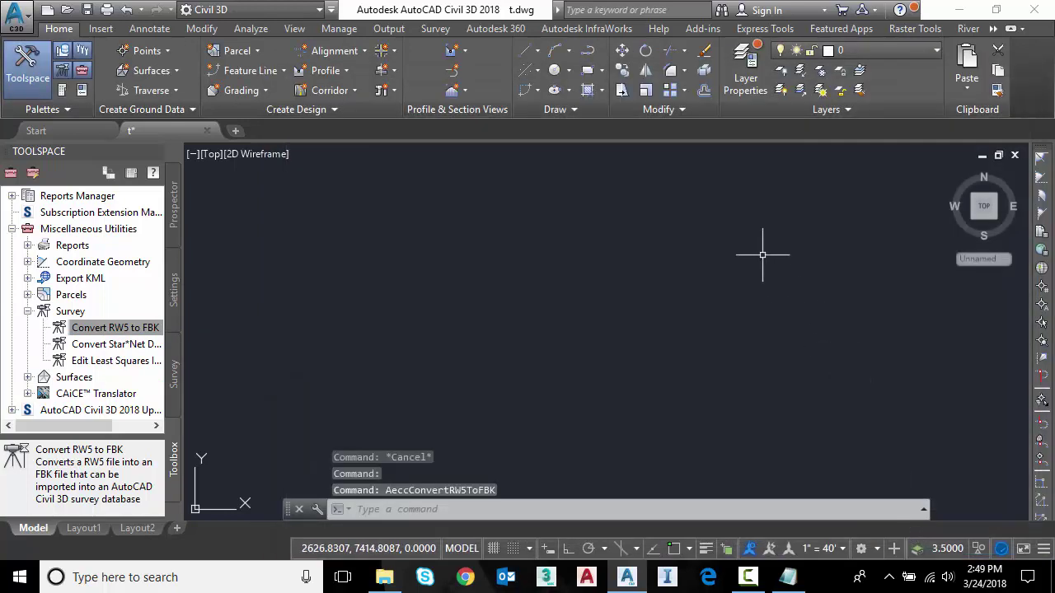
Step: Open the converted Final.fbk in Notepad and scroll to the set observations
click(384, 577)
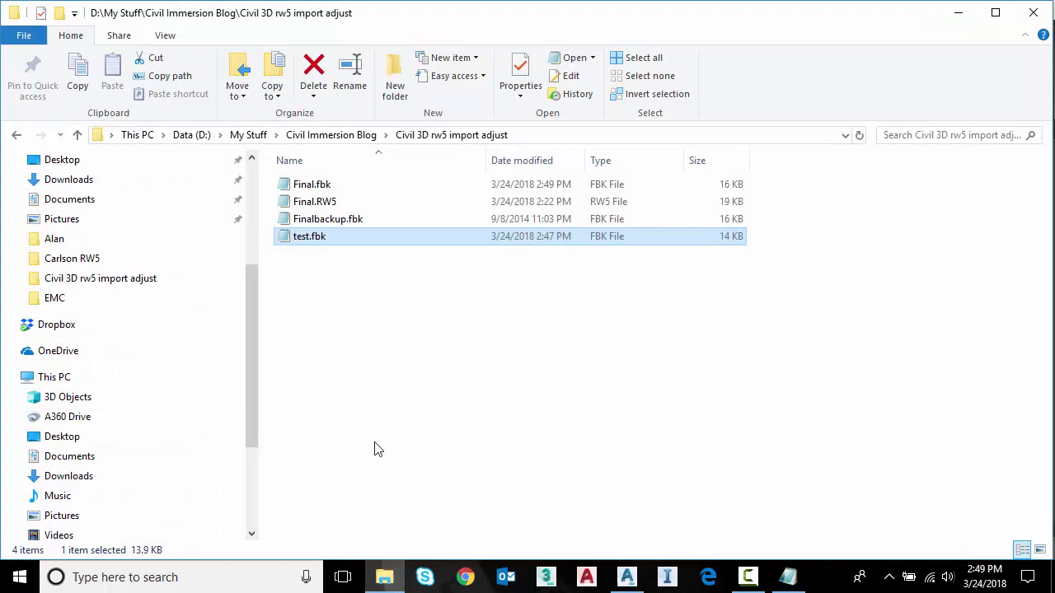
double_click(320, 186)
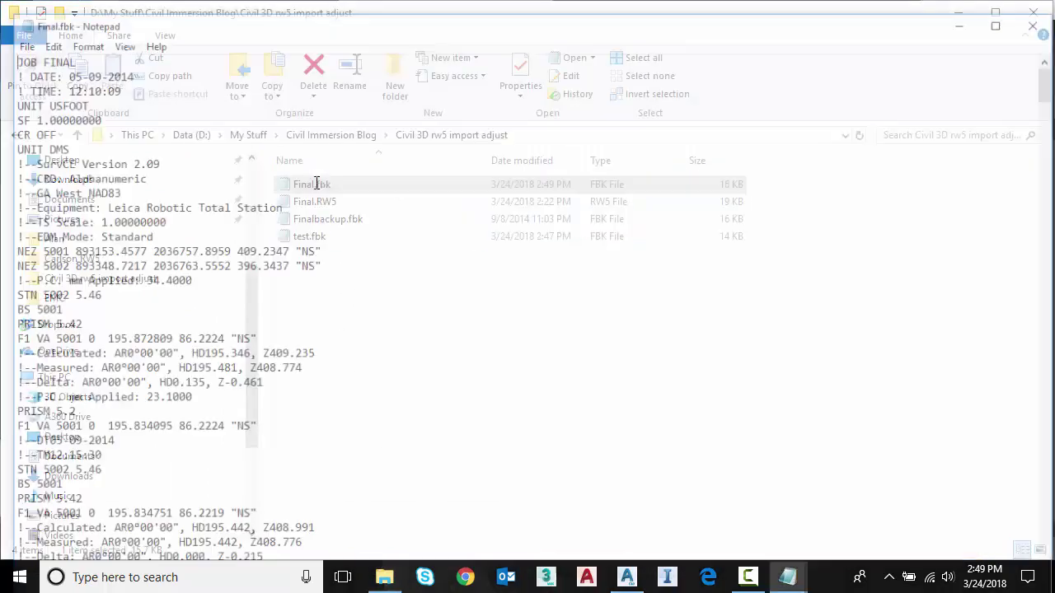
scroll(294, 247, down, 10)
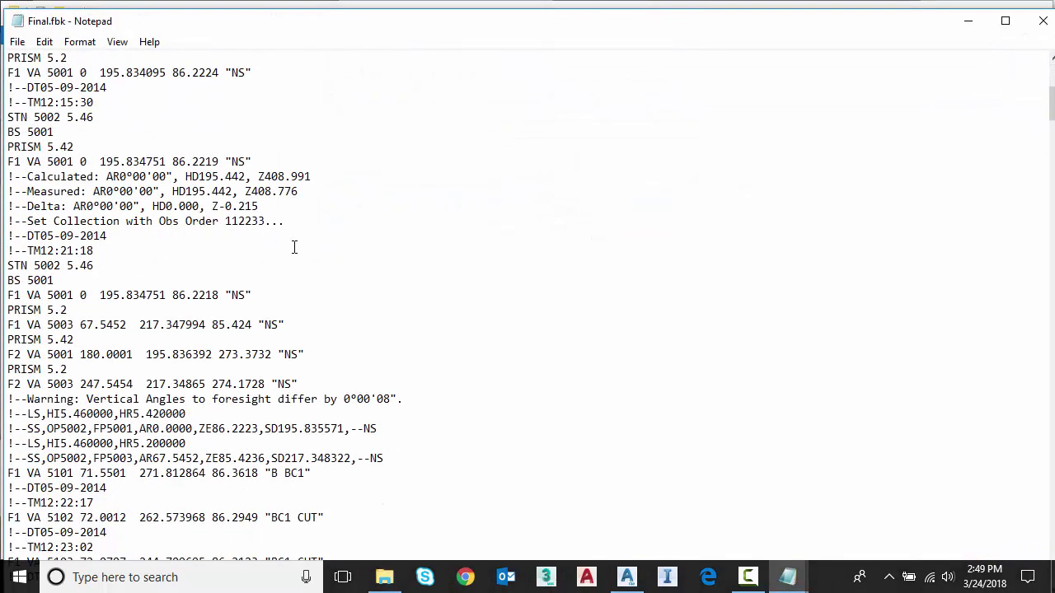
scroll(294, 246, down, 2)
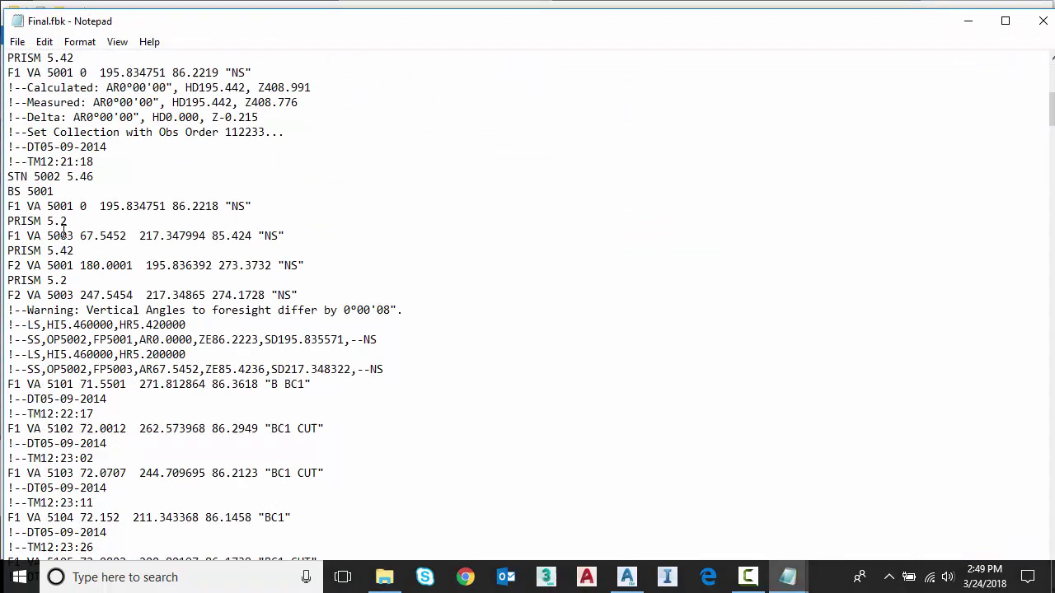
Step: Select the F1/F2 set lines and the F2 face code on the 5001 line, then minimize Notepad
drag(10, 236, 312, 273)
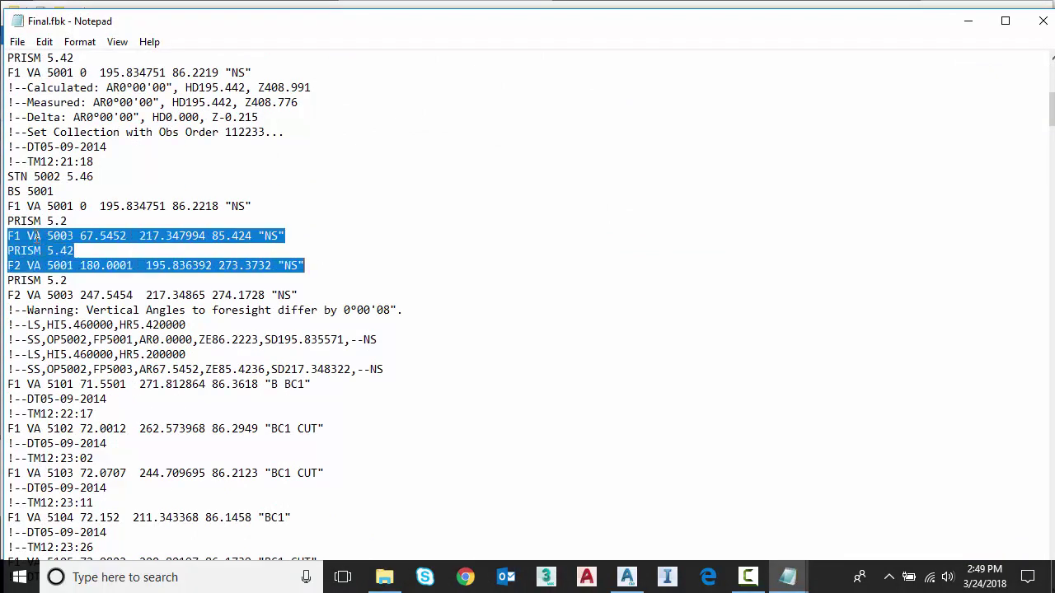
click(8, 236)
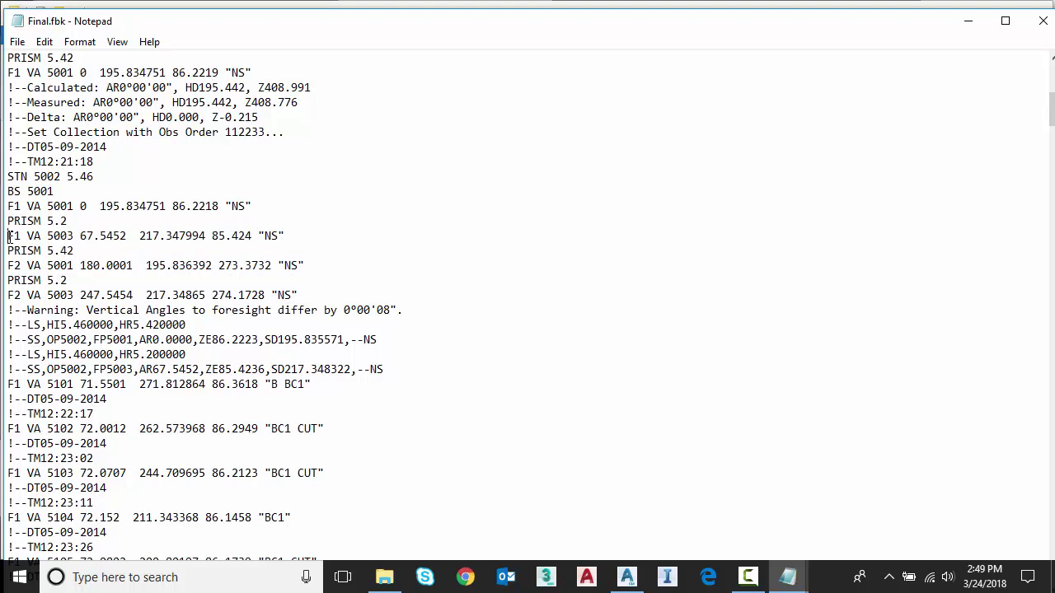
drag(8, 235, 24, 266)
scroll(107, 281, down, 7)
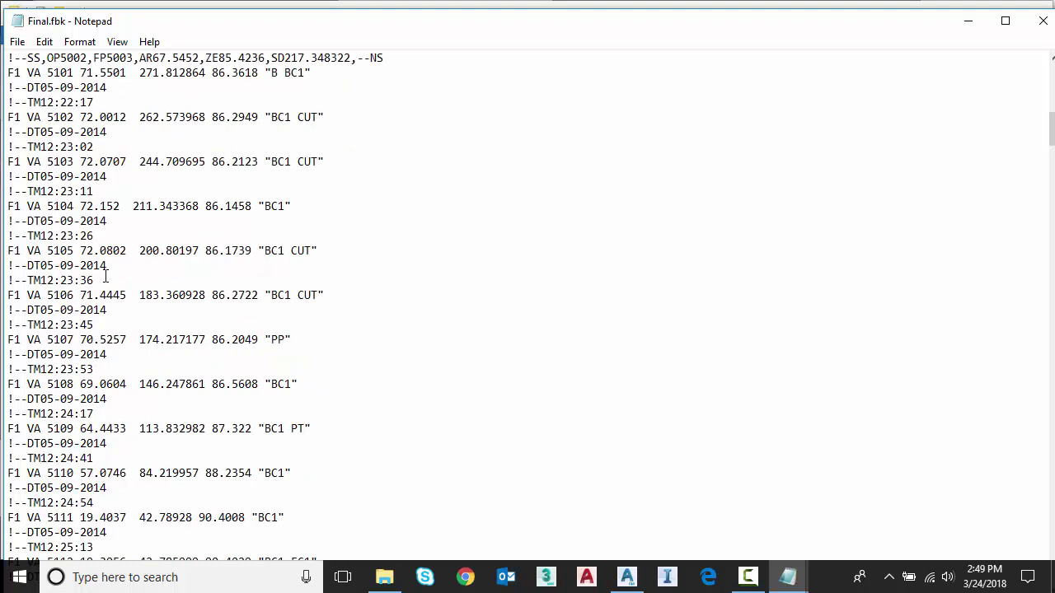
scroll(105, 277, up, 8)
scroll(106, 273, up, 4)
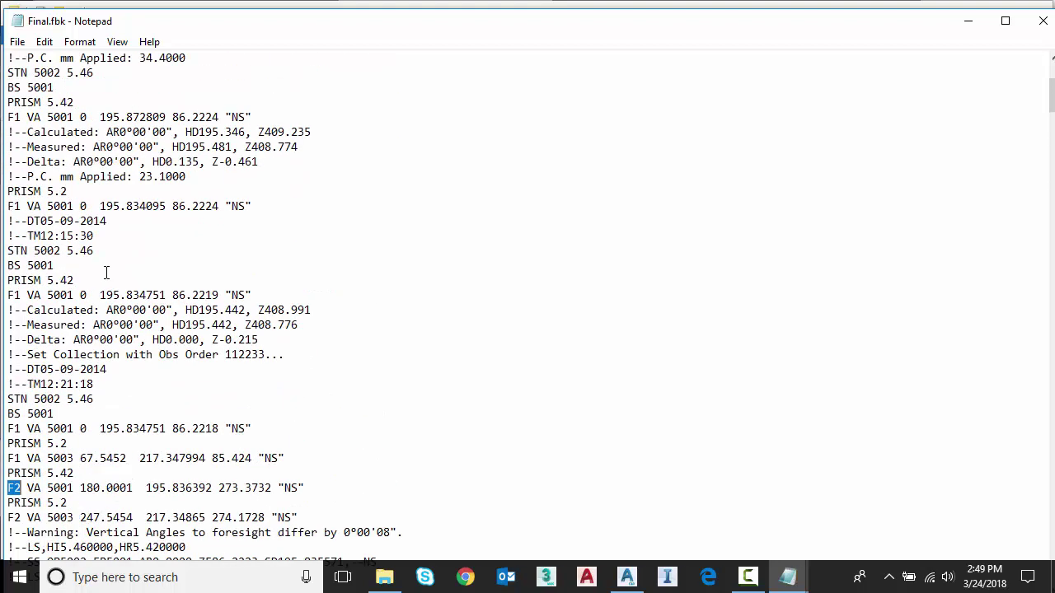
click(968, 21)
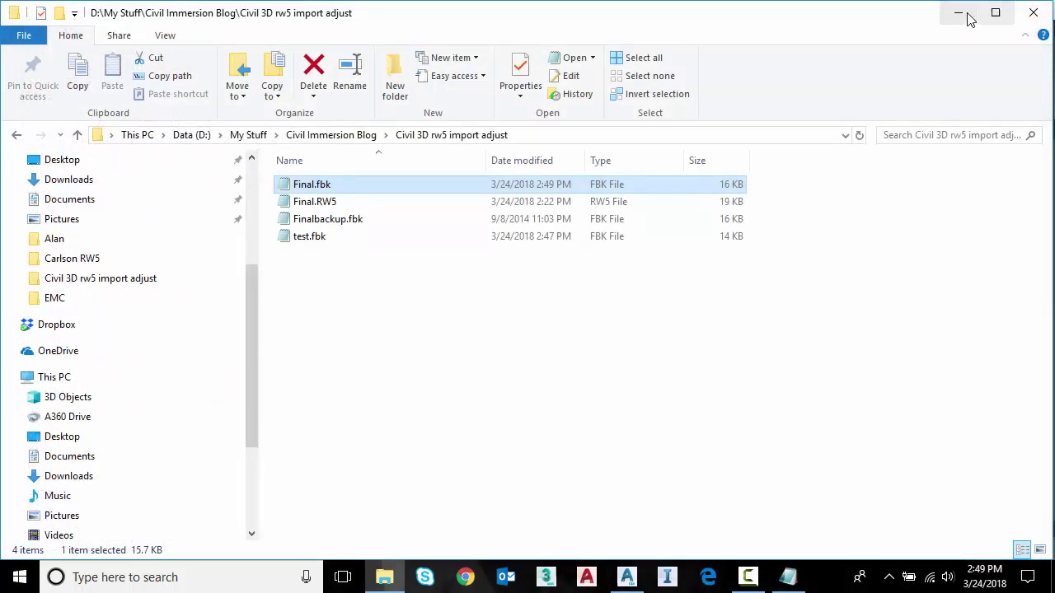
Step: Back in Civil 3D, collapse the Survey utilities and select drawing t on the Settings tab
click(961, 10)
click(155, 328)
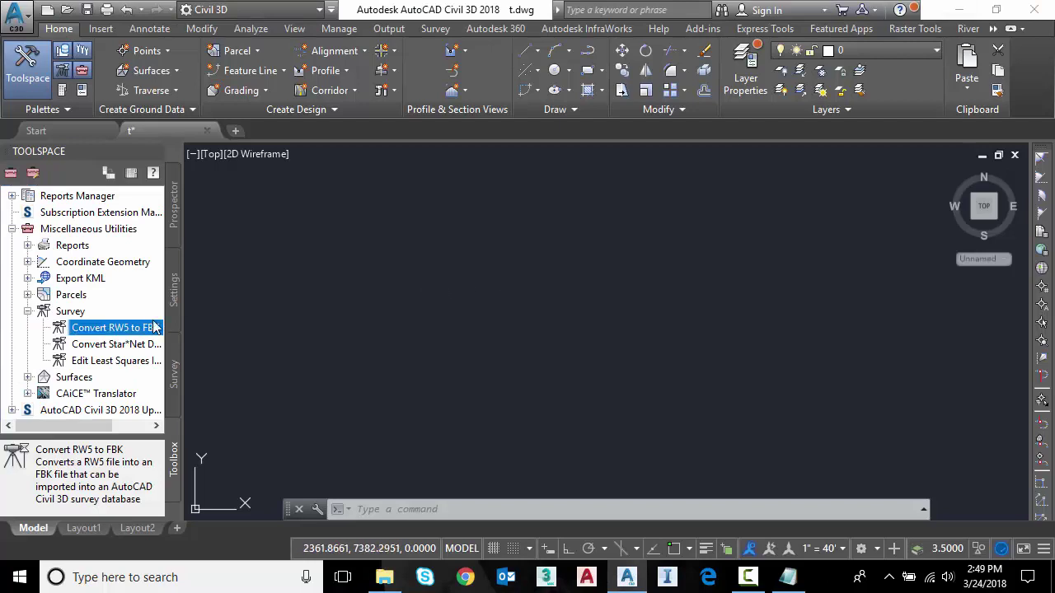
click(27, 311)
click(12, 229)
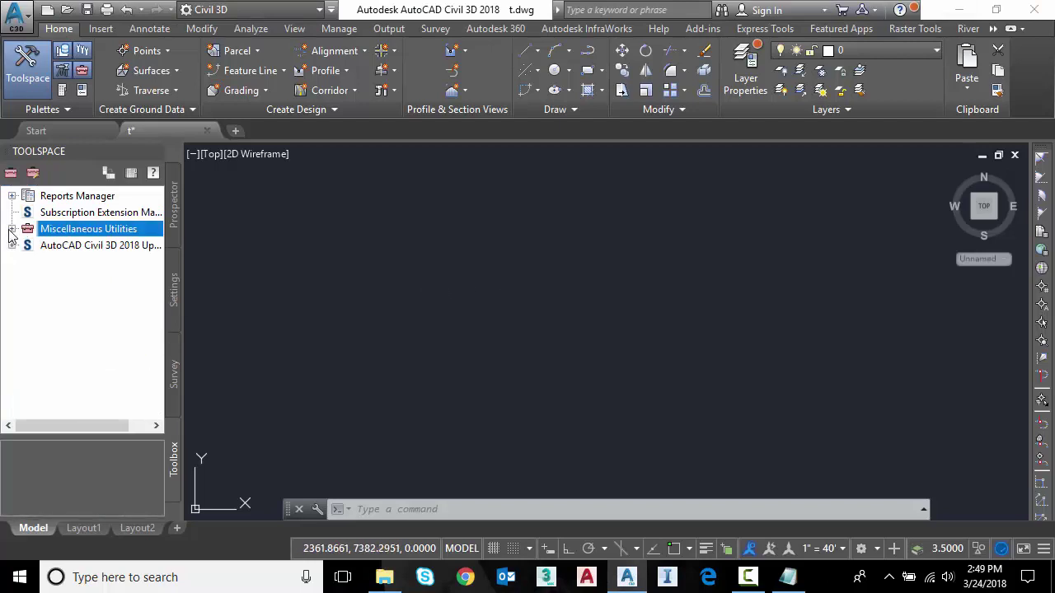
click(173, 373)
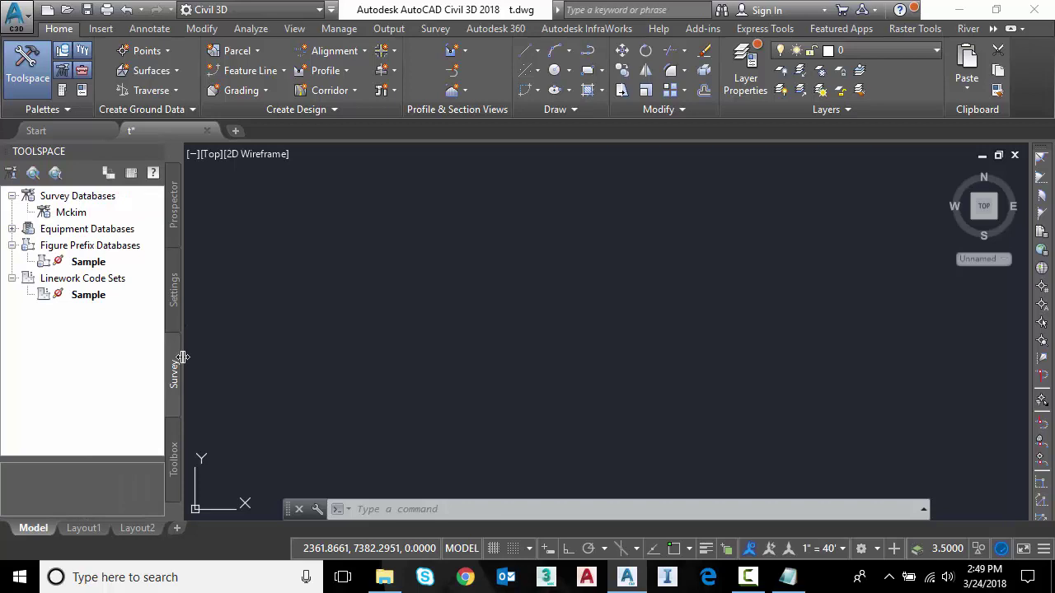
click(172, 299)
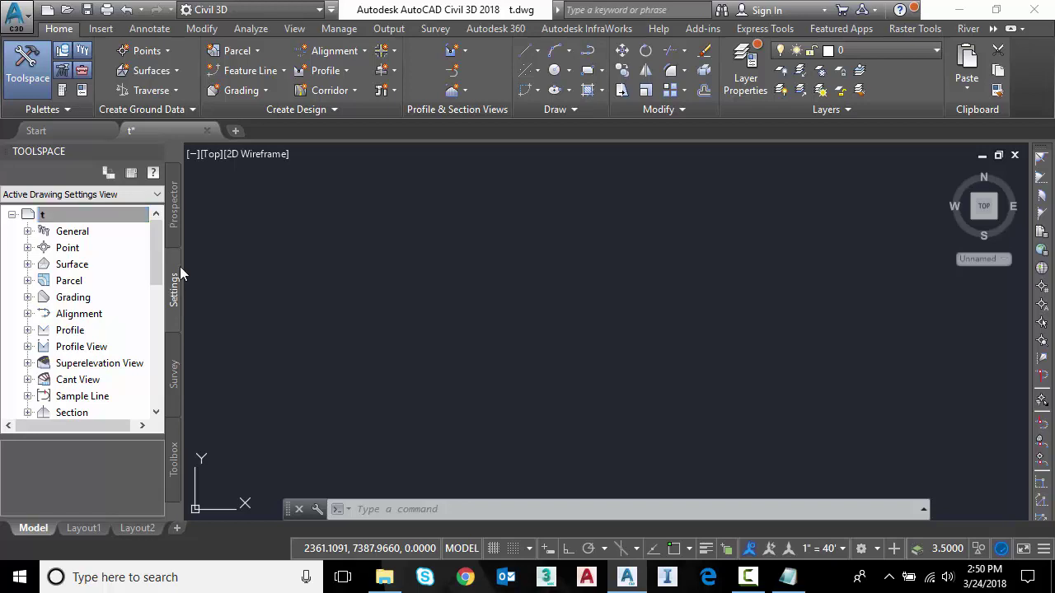
click(179, 267)
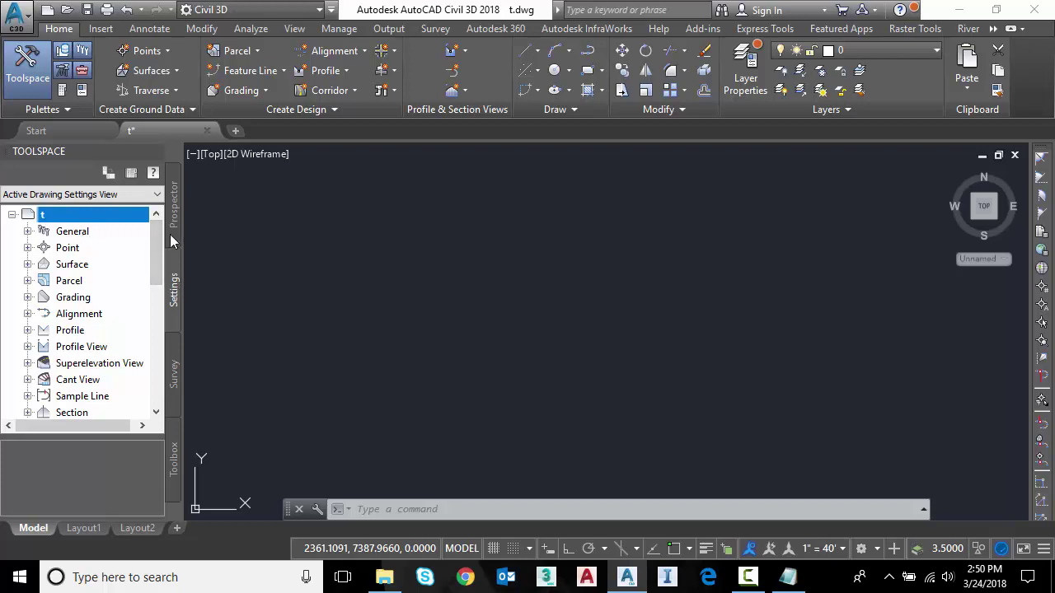
Step: In Edit Drawing Settings, choose USA, Georgia and NAD83 Georgia State Planes, West Zone, US Foot
right_click(63, 218)
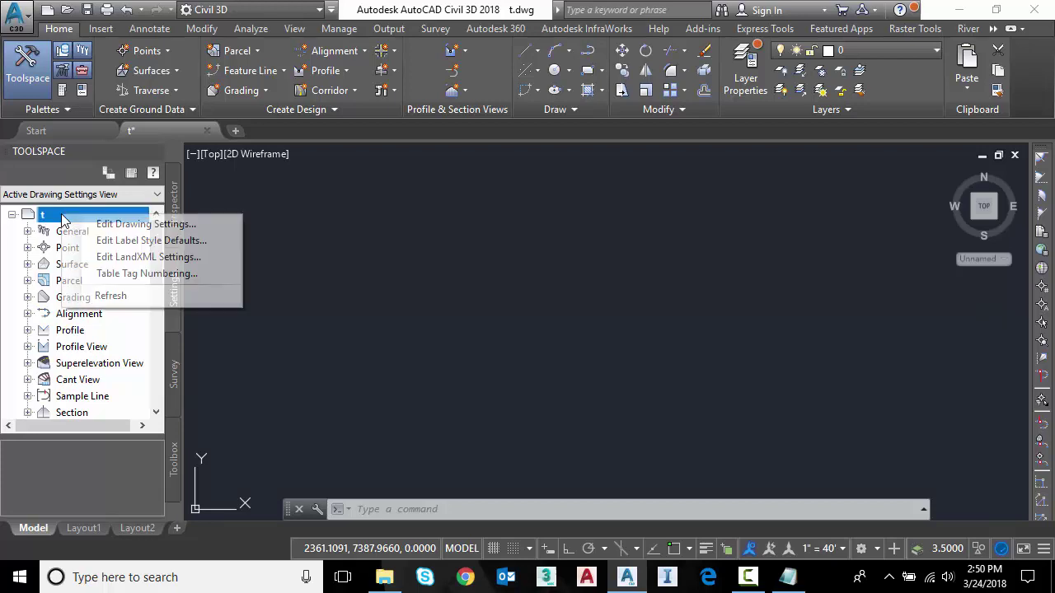
click(99, 224)
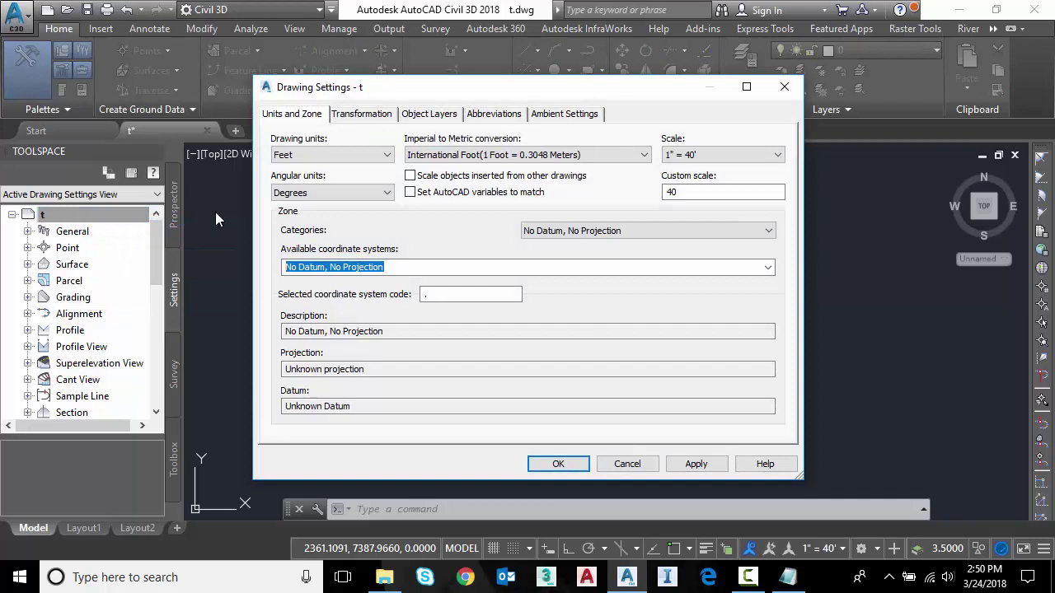
click(766, 230)
drag(768, 255, 752, 471)
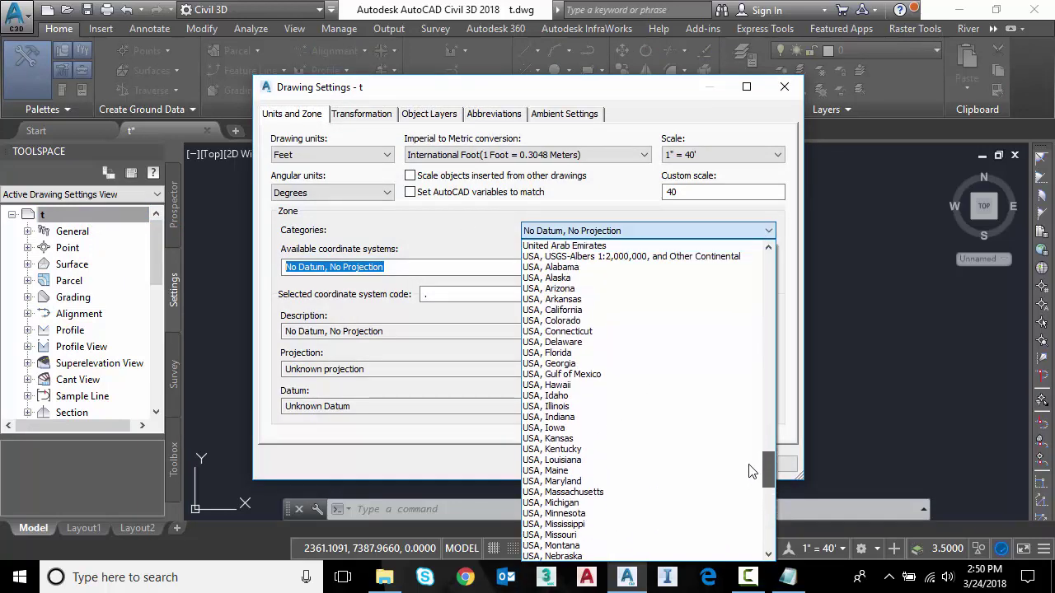
click(558, 363)
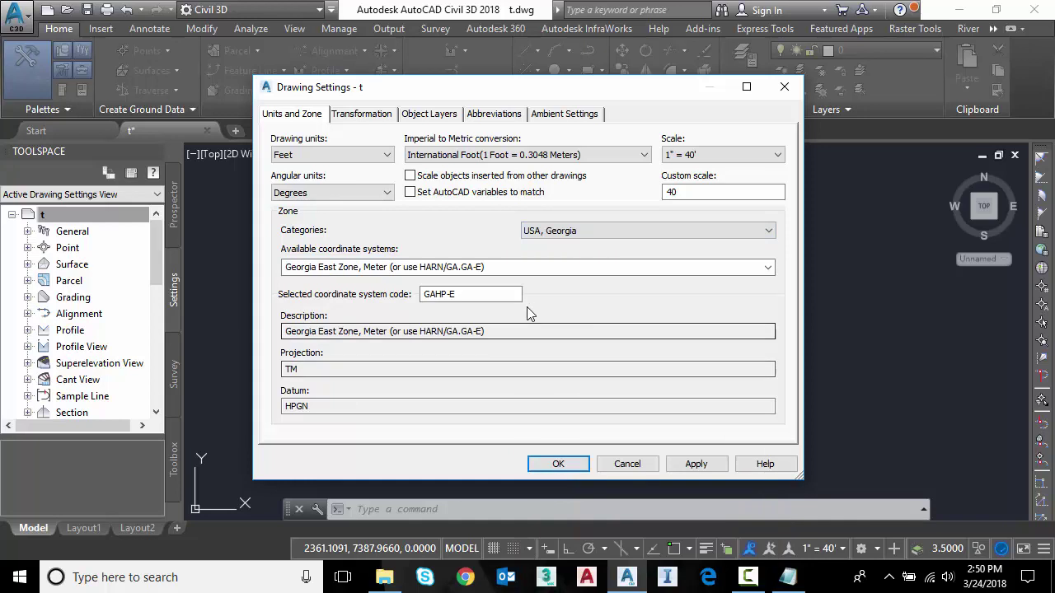
click(767, 267)
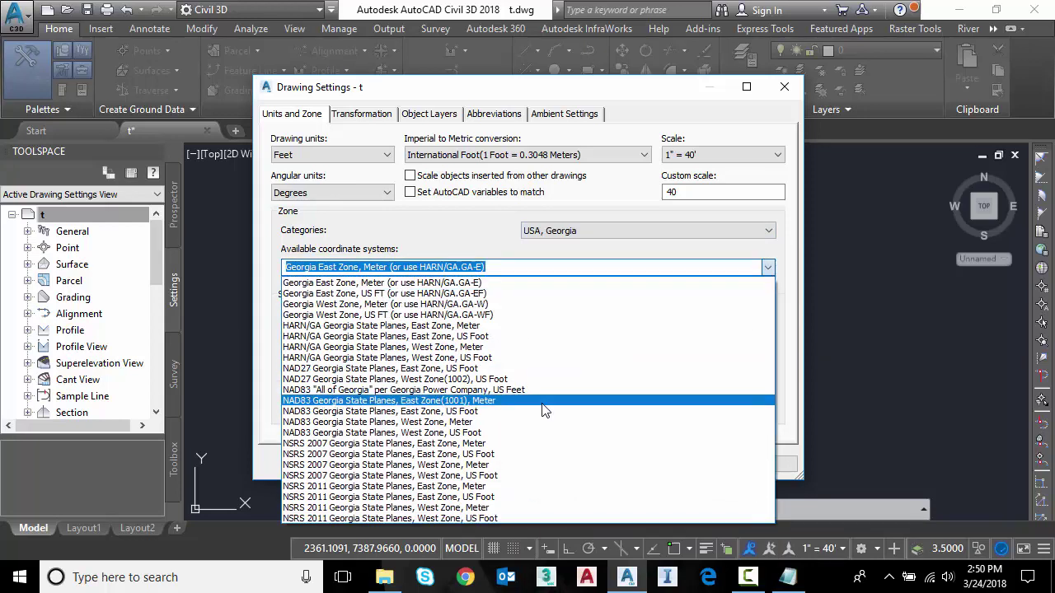
click(471, 433)
click(557, 463)
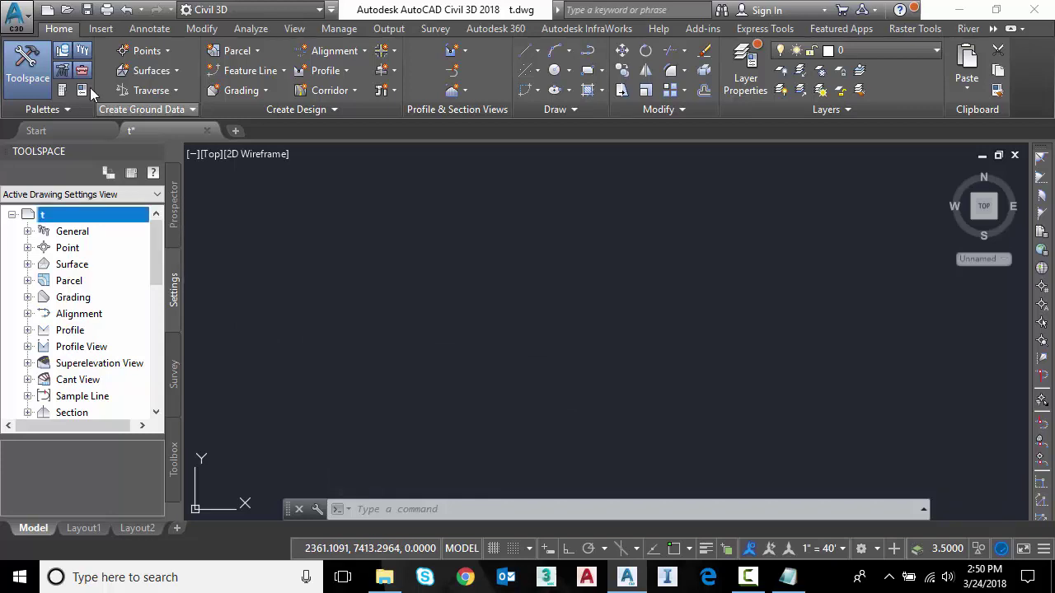
Step: Set the survey databases working folder to Civil 3D Projects
click(174, 358)
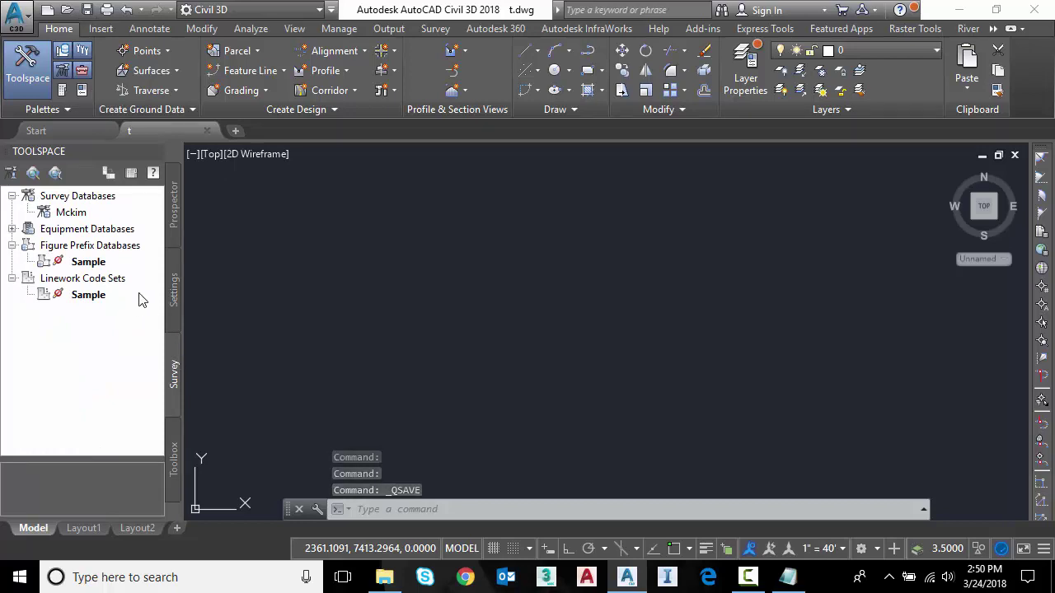
right_click(78, 199)
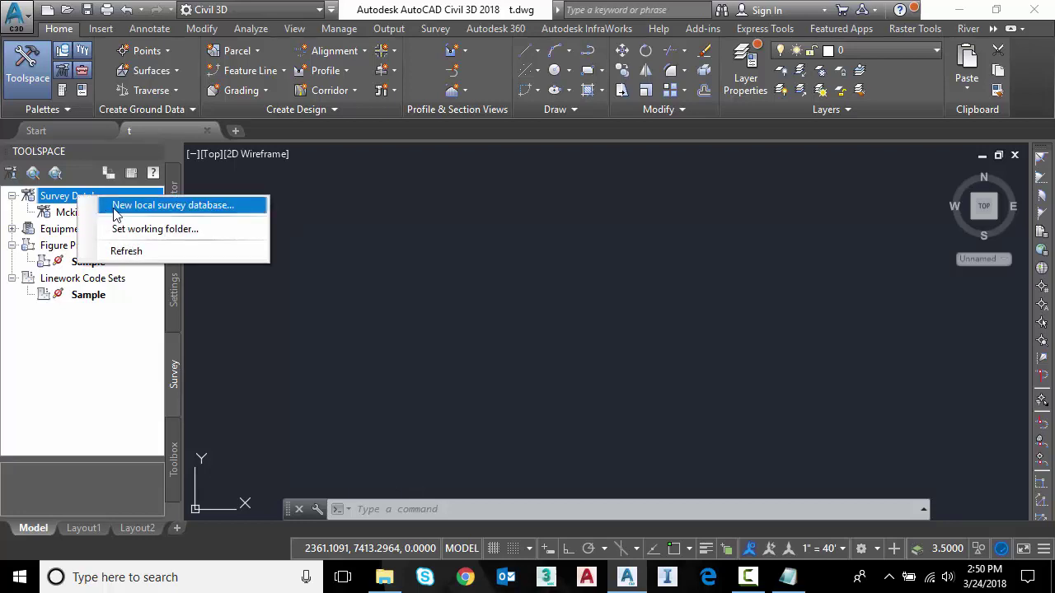
click(140, 229)
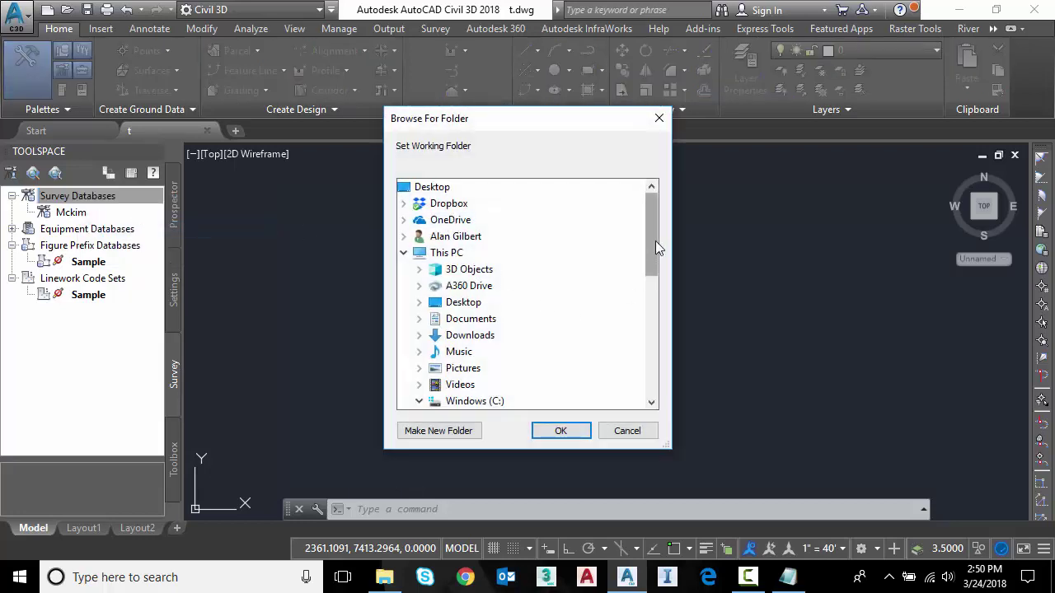
scroll(655, 243, down, 2)
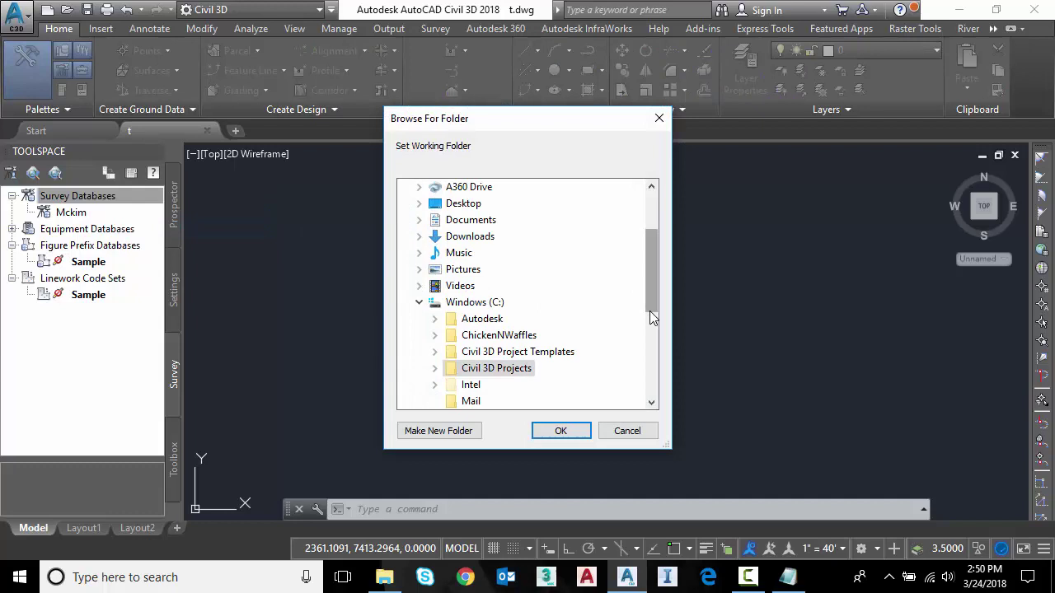
scroll(653, 322, down, 1)
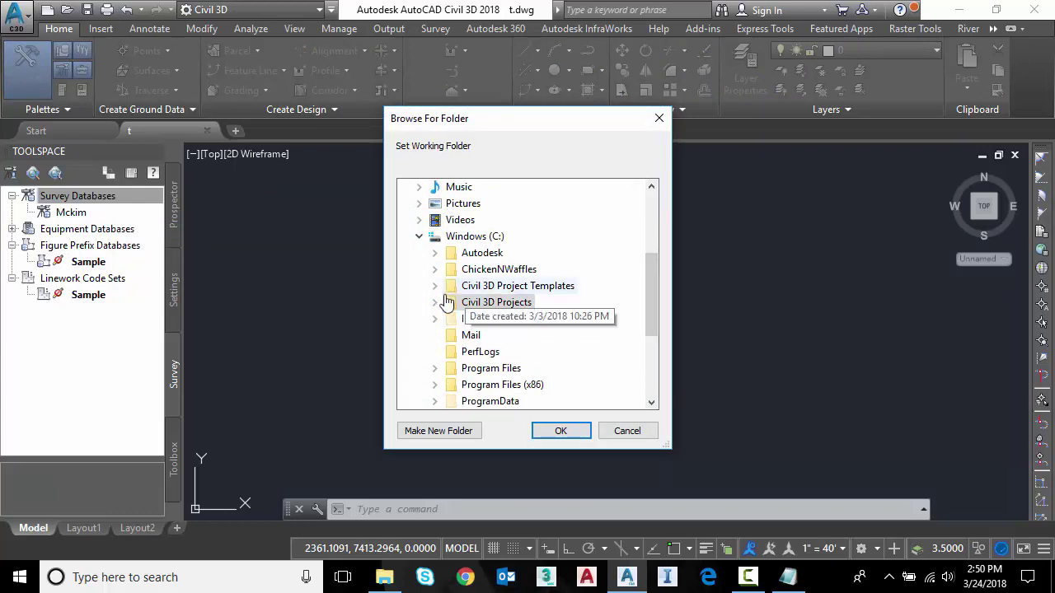
click(446, 303)
click(570, 431)
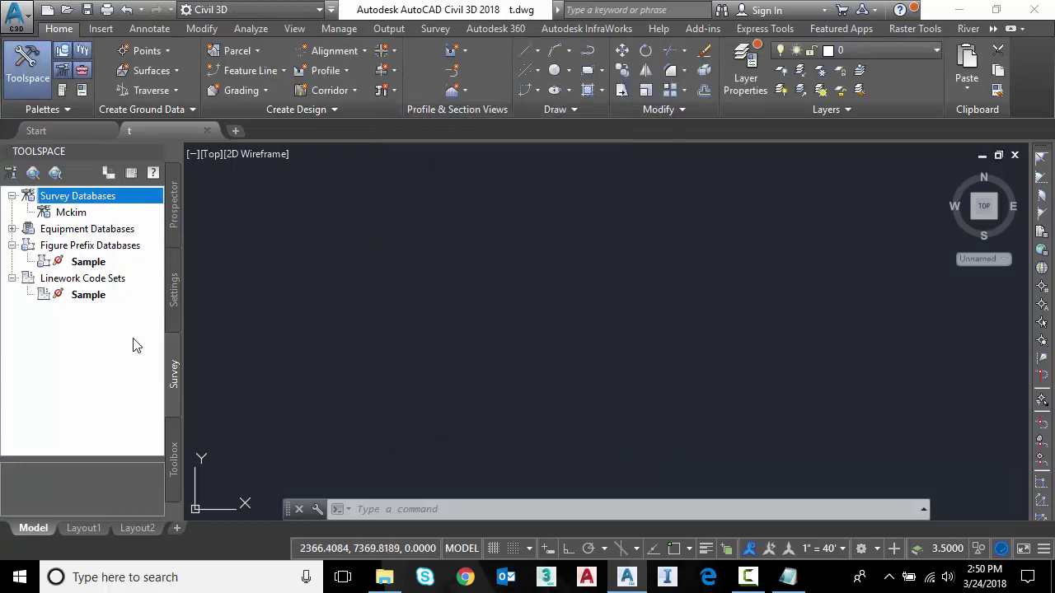
Step: Create a new local survey database named Final
right_click(84, 199)
click(148, 208)
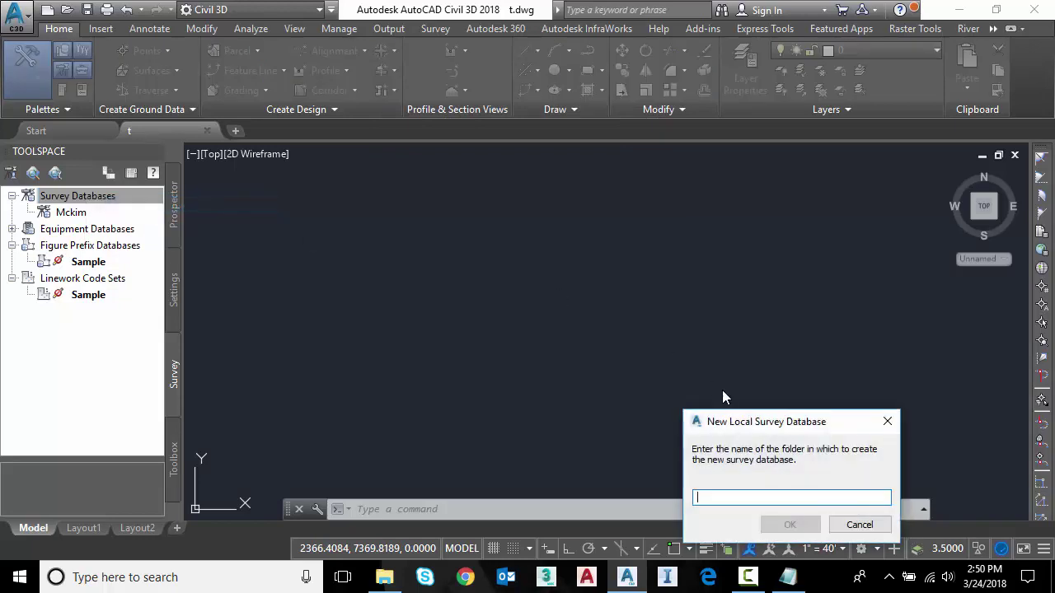
text(Final)
click(791, 525)
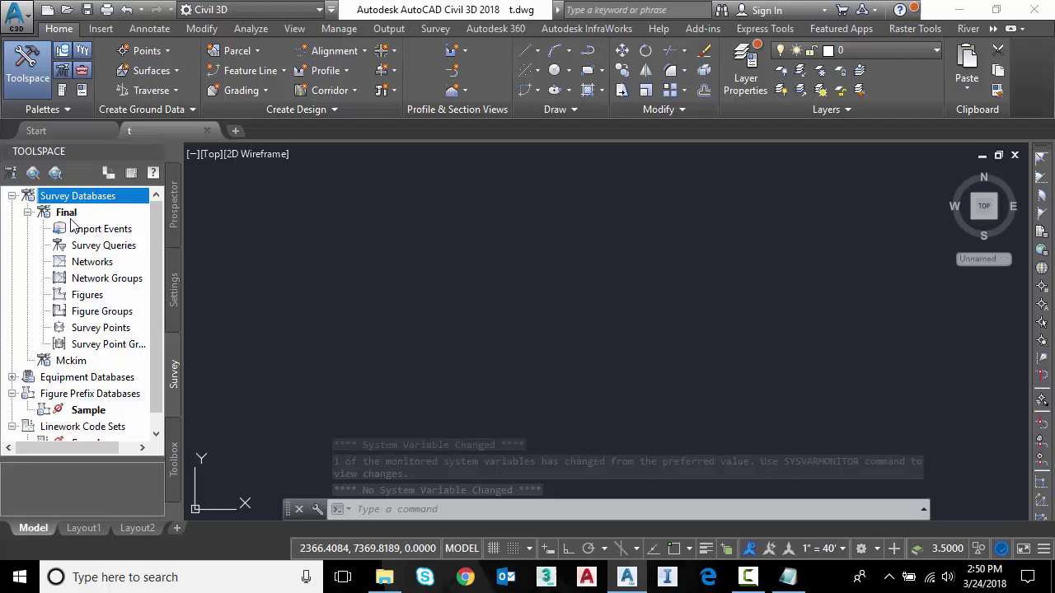
Step: In the Final database settings, set Units > Distance to US Foot and save
right_click(66, 215)
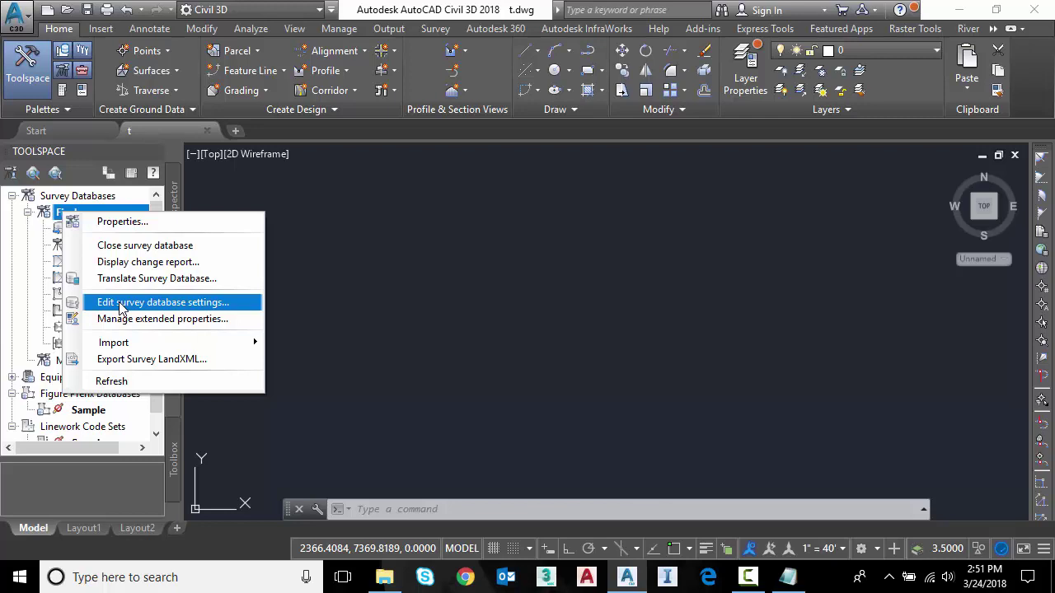
click(119, 302)
drag(713, 343, 449, 147)
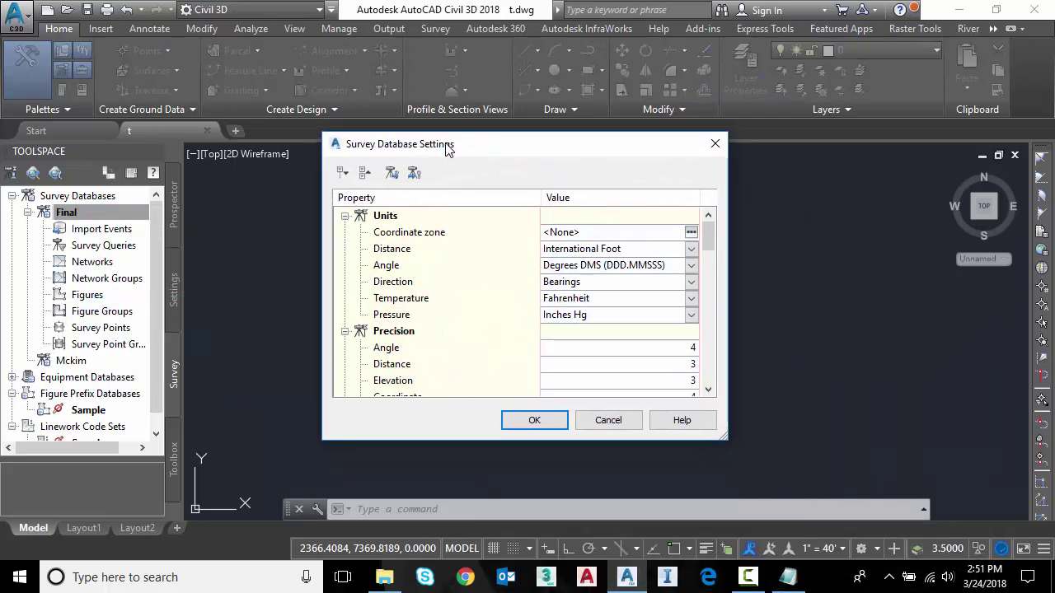
click(692, 247)
click(581, 296)
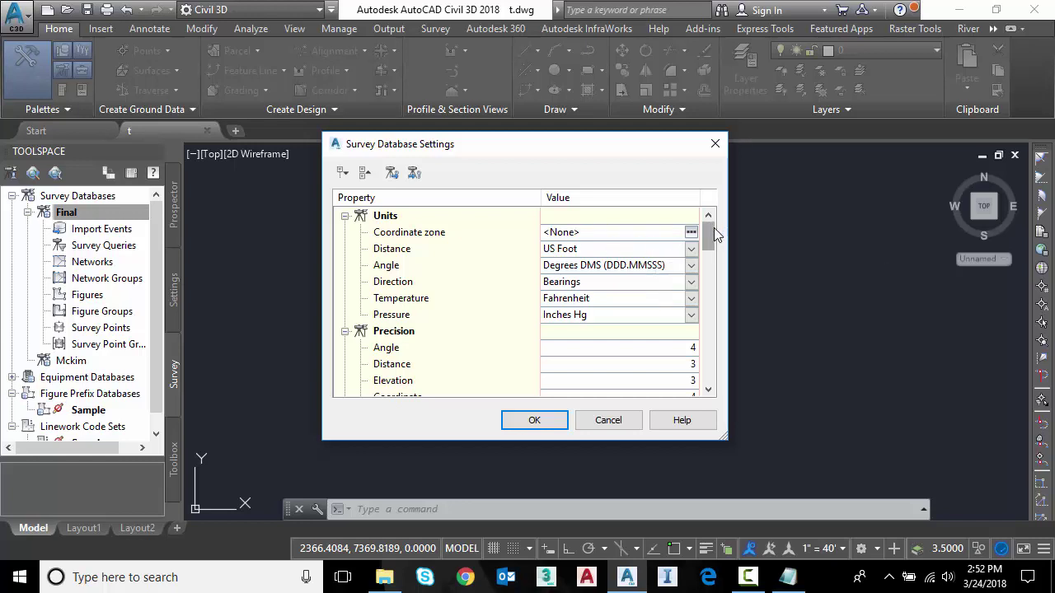
drag(709, 237, 719, 199)
click(534, 421)
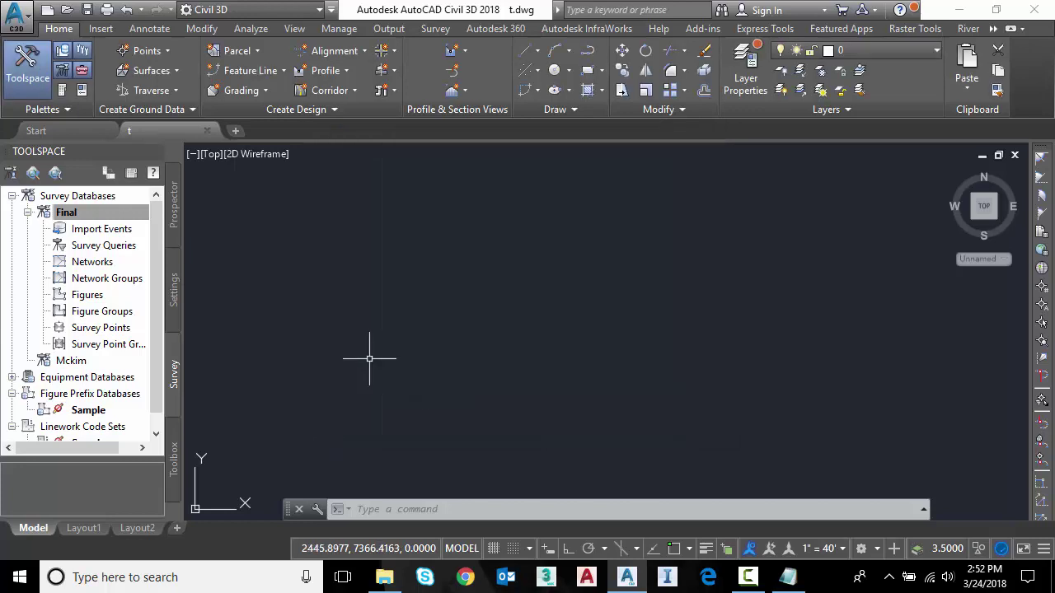
Step: Start a survey data import from Import Events into the Final database
click(88, 232)
right_click(86, 234)
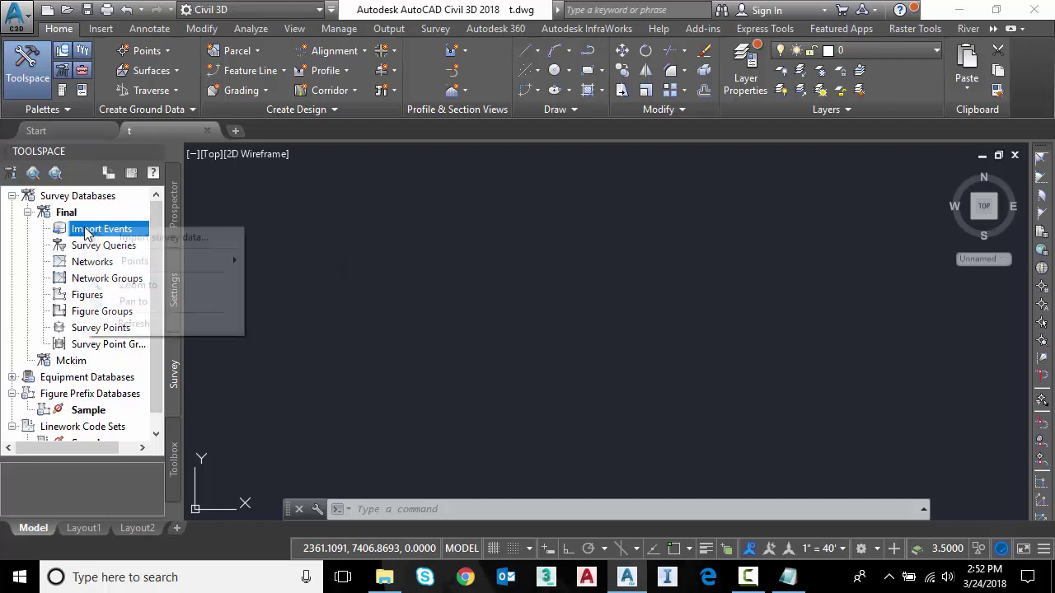
click(133, 239)
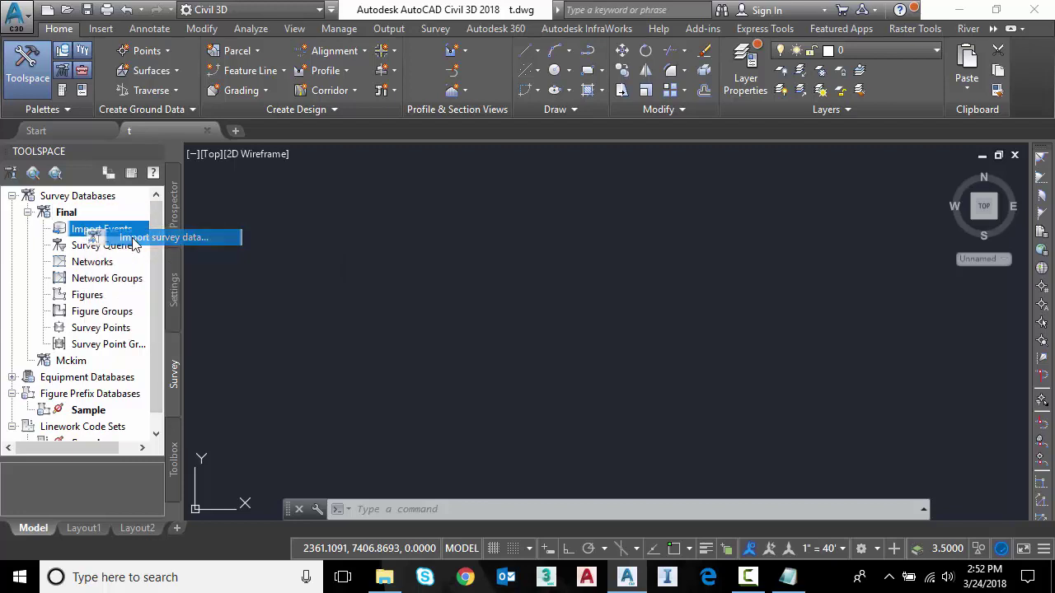
click(385, 171)
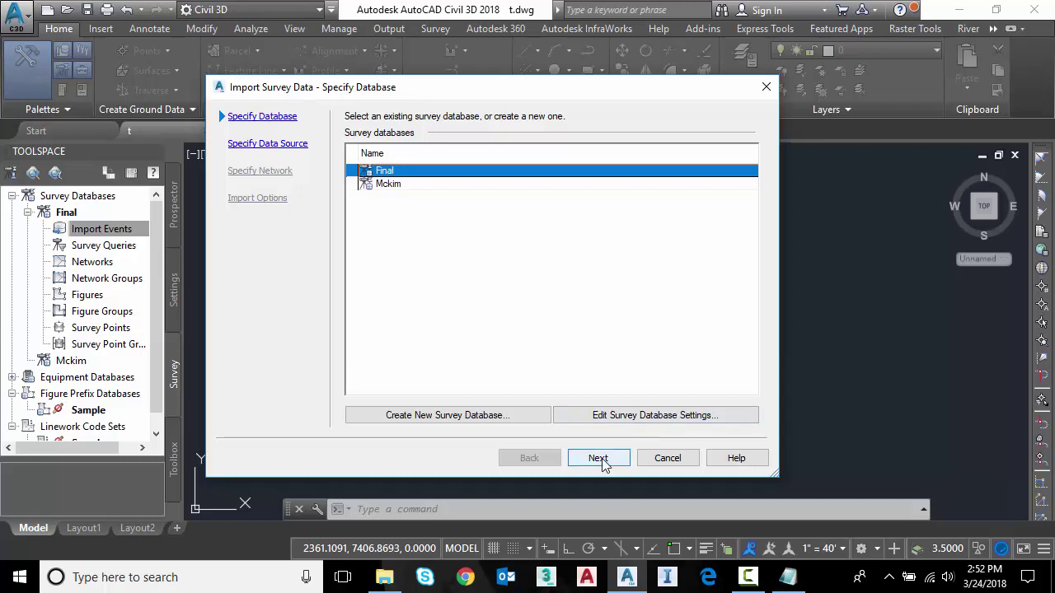
click(599, 458)
Step: Choose Field Book File as the source type and select Final.fbk
click(751, 162)
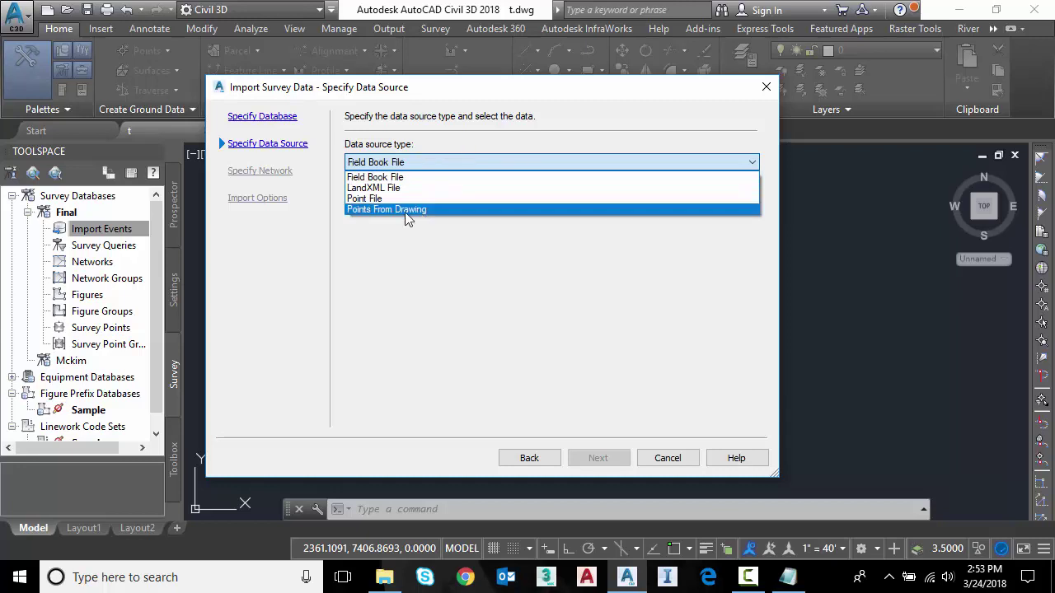
click(408, 177)
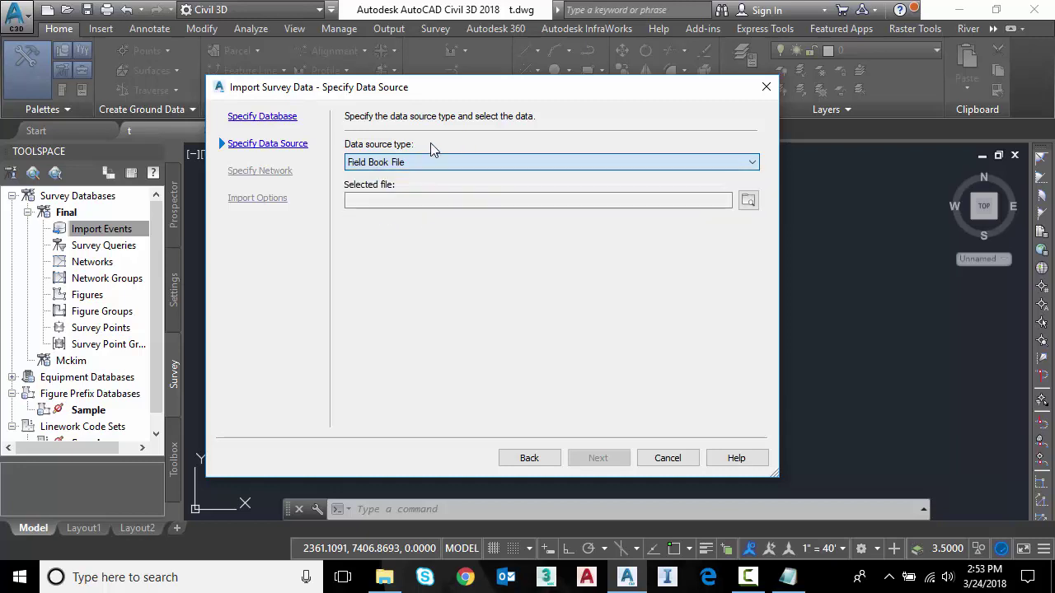
click(746, 201)
click(527, 181)
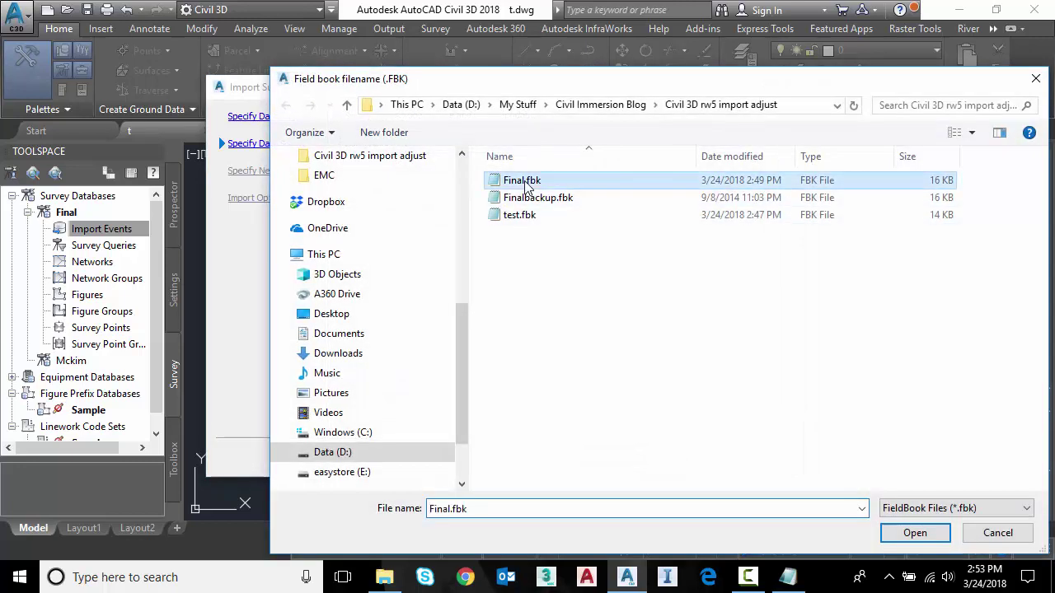
click(915, 532)
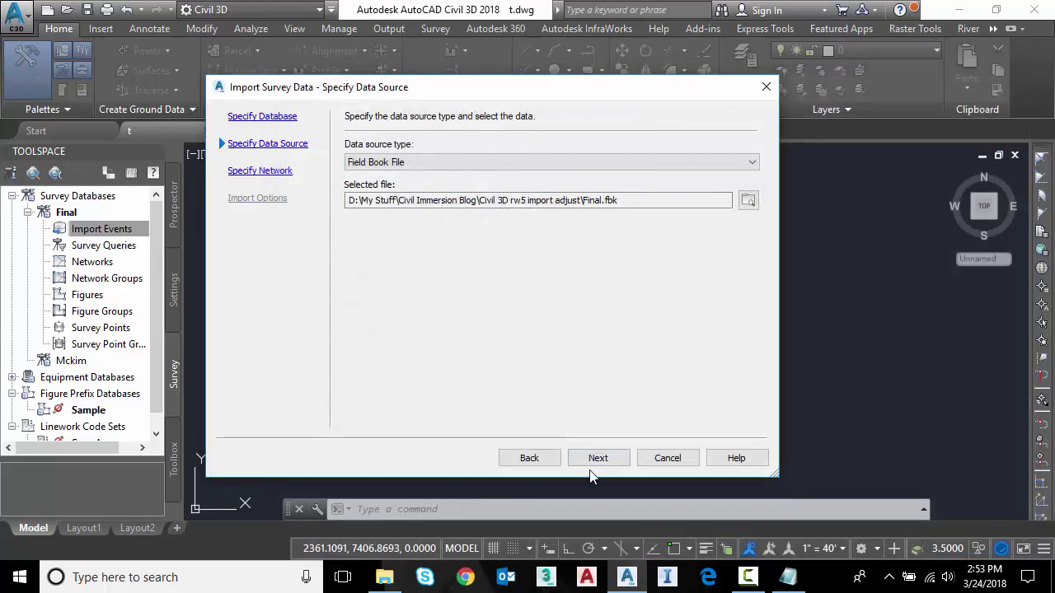
click(590, 462)
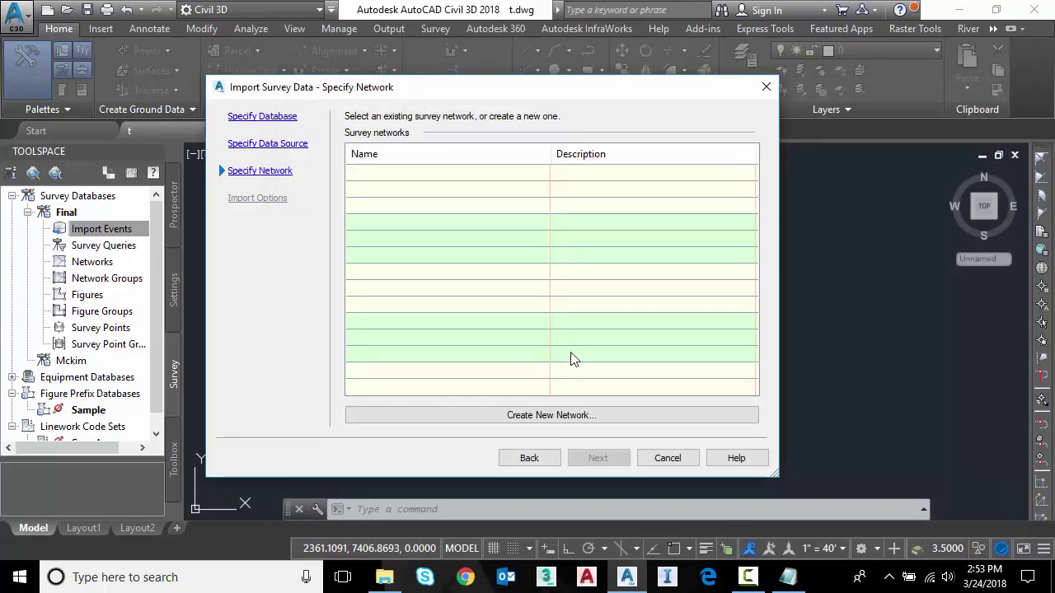
Step: Create a new survey network named Final for the import
click(560, 419)
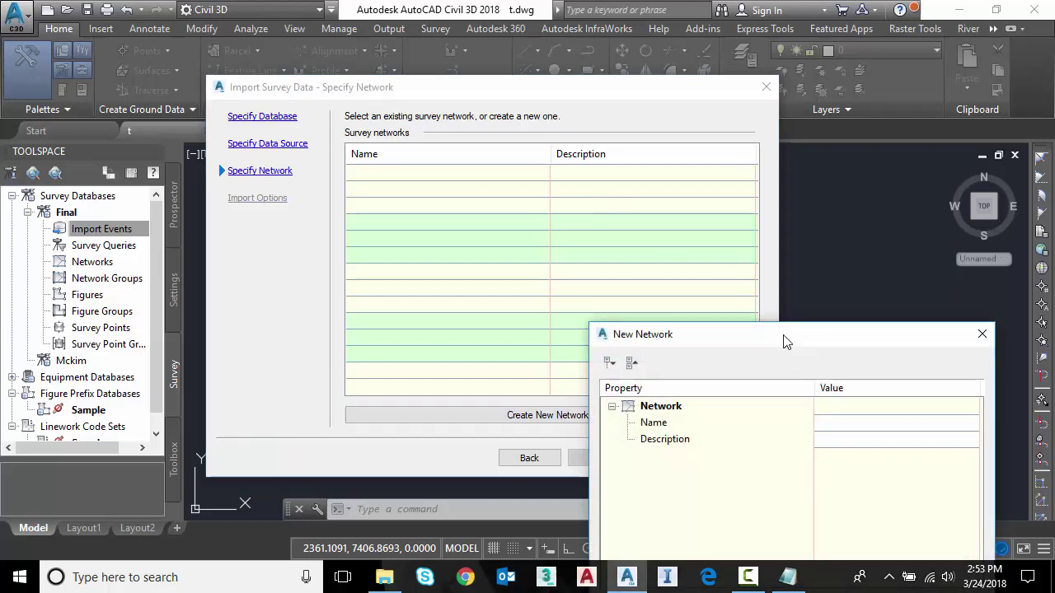
drag(783, 342, 514, 165)
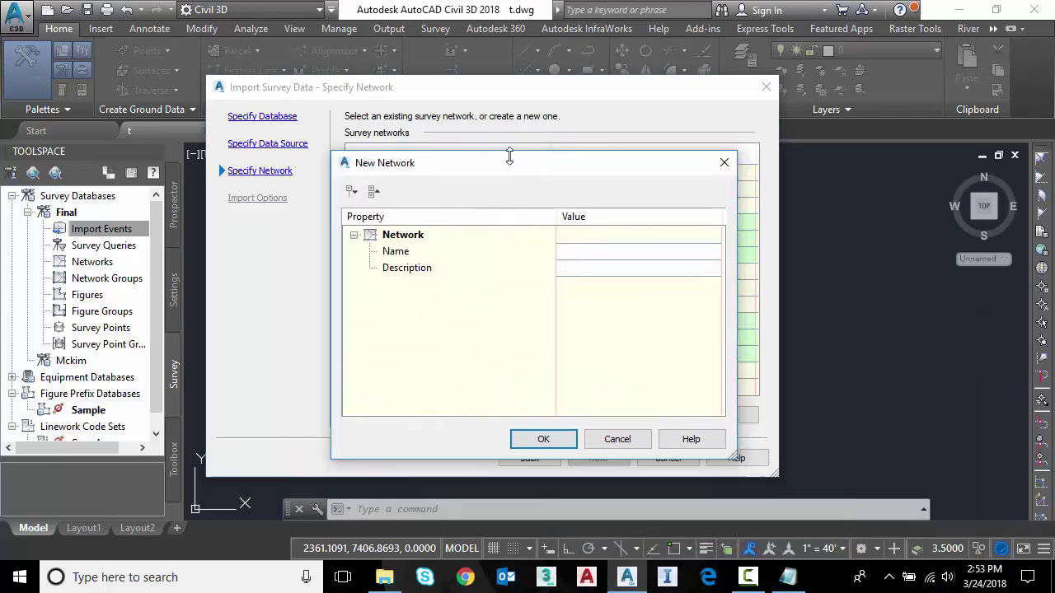
click(626, 252)
text(Final)
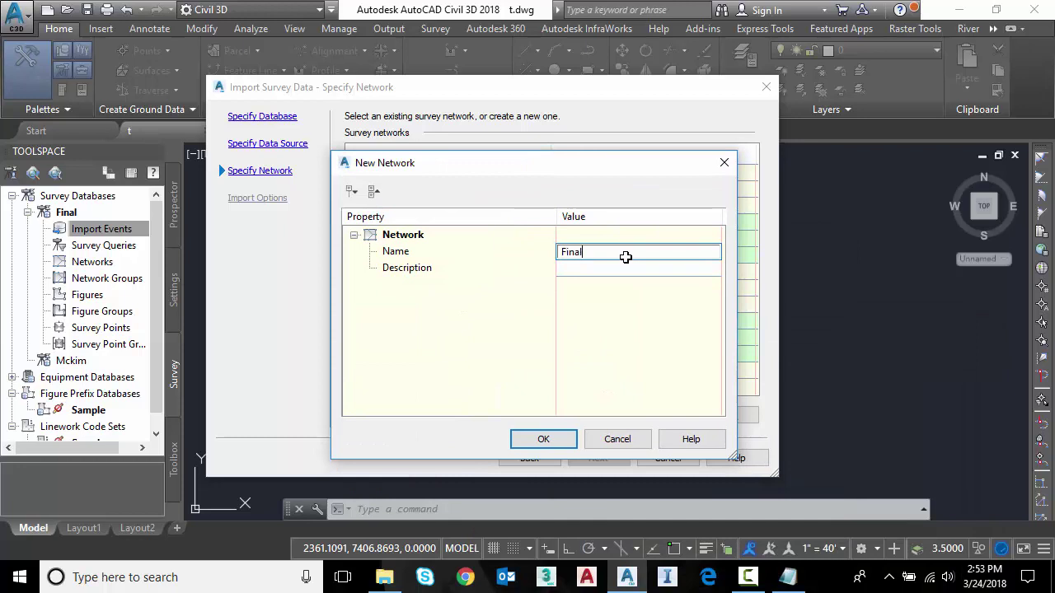
click(563, 439)
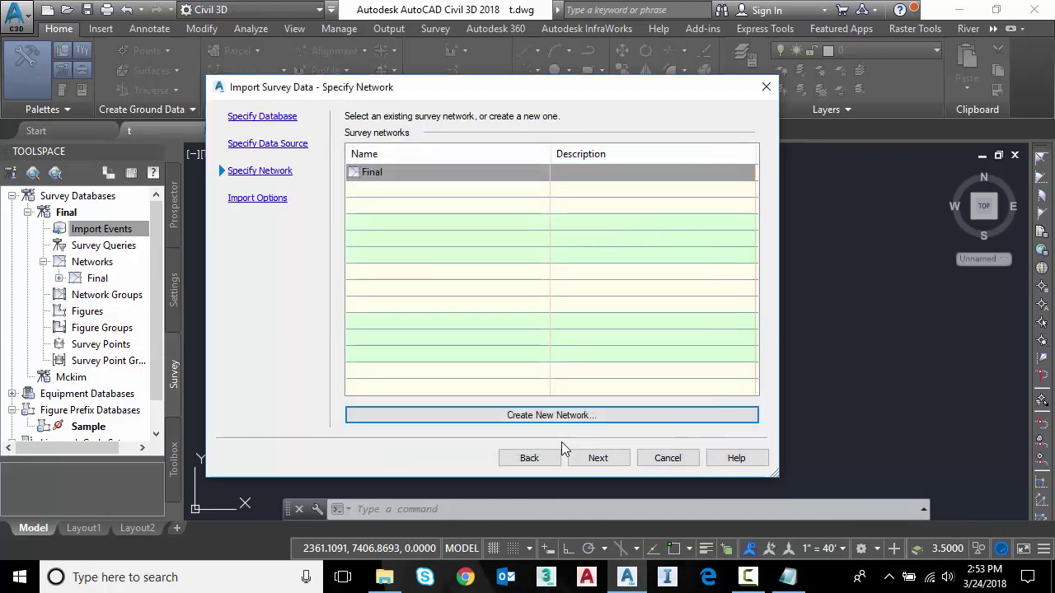
click(596, 462)
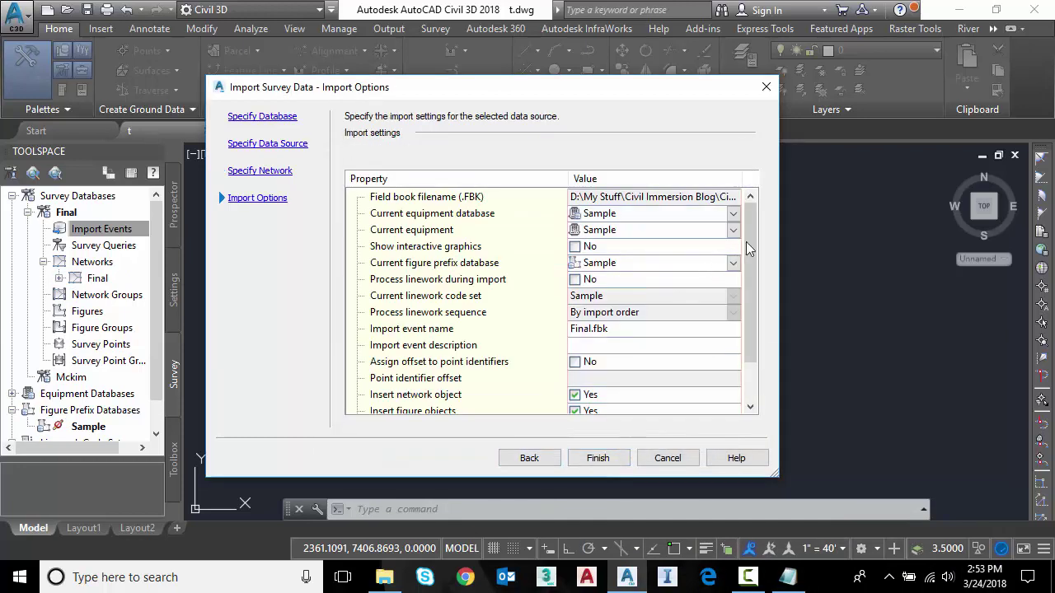
Step: Accept the default import options and finish importing Final.fbk
drag(746, 242, 764, 267)
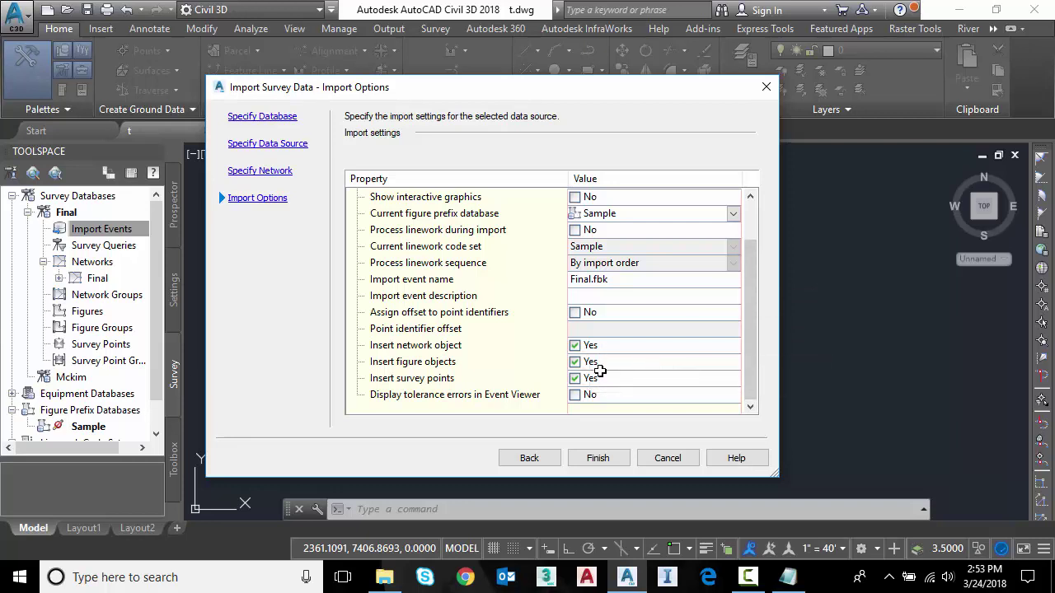
click(598, 458)
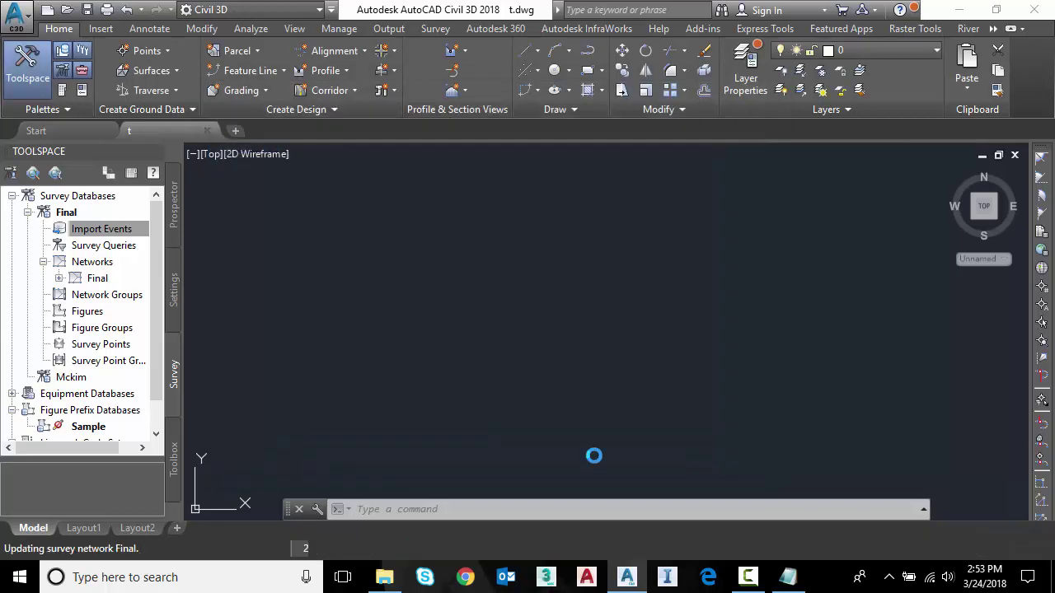
Step: Pan and zoom around the imported survey network in the drawing
middle_drag(601, 365, 532, 377)
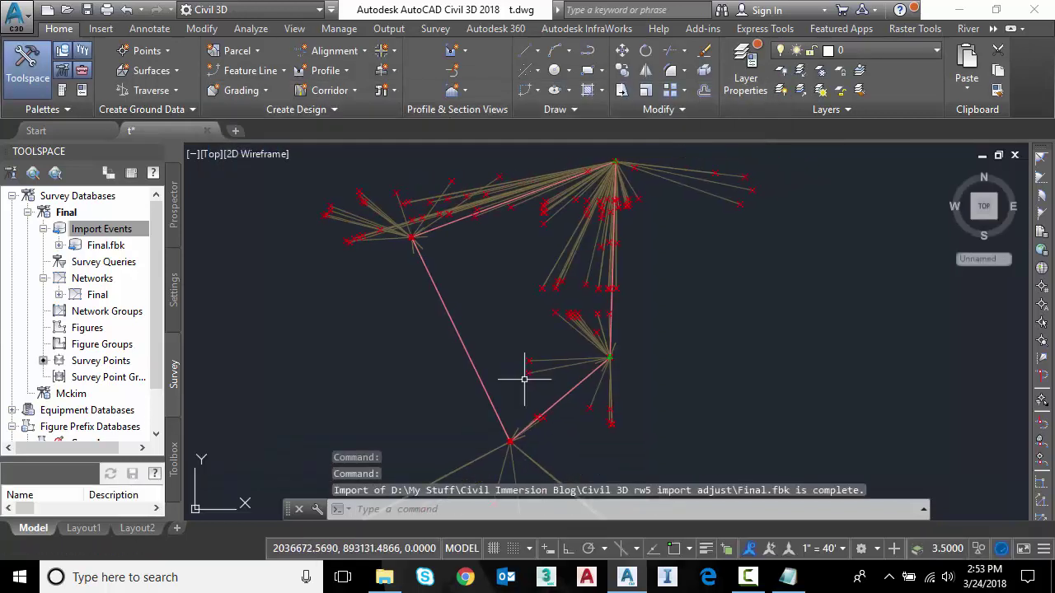
key(Escape)
key(Escape)
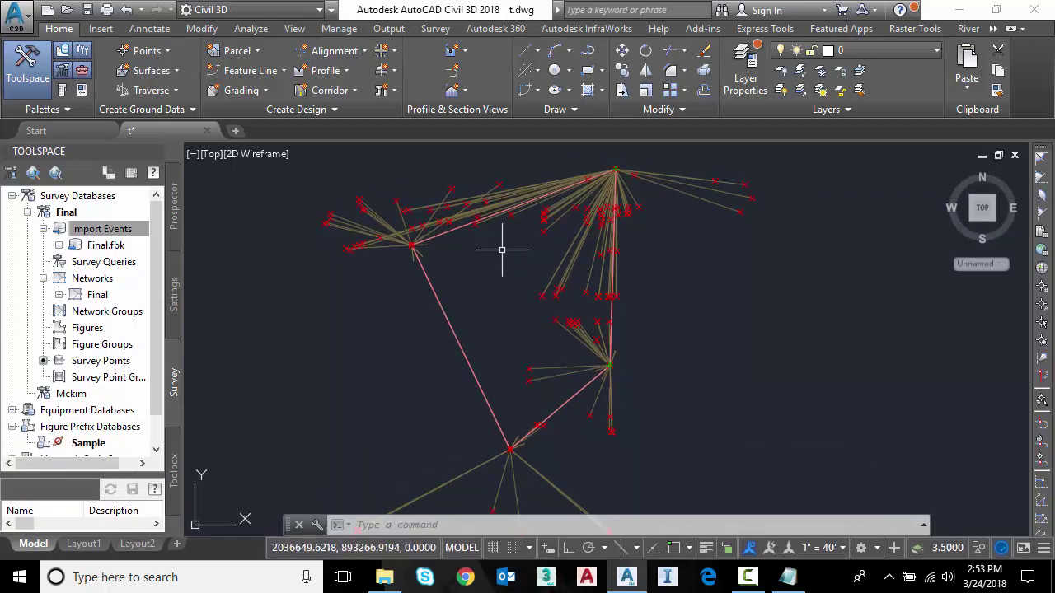
scroll(610, 169, up, 5)
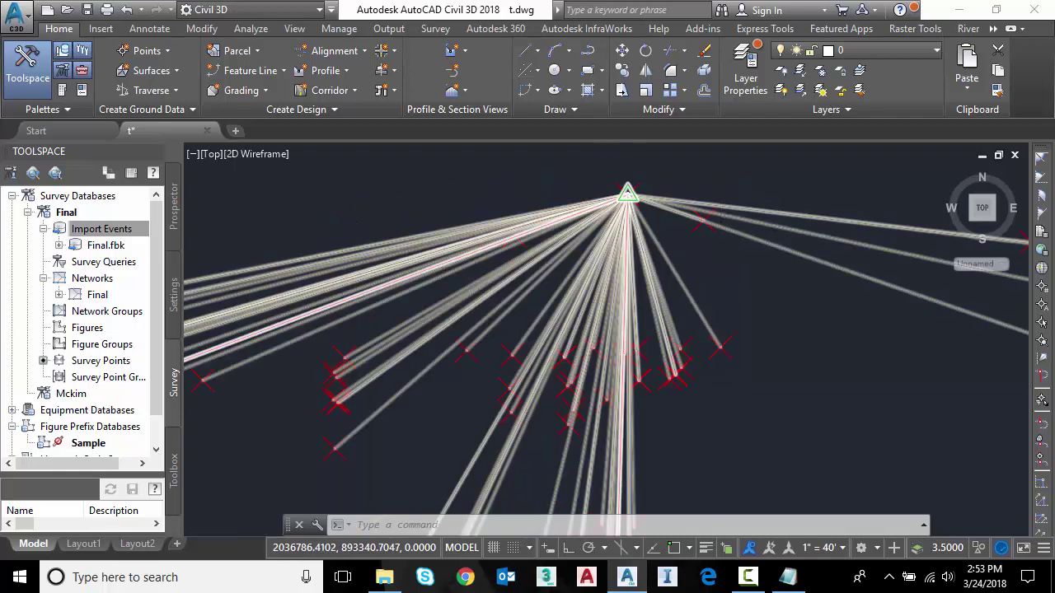
scroll(629, 336, down, 4)
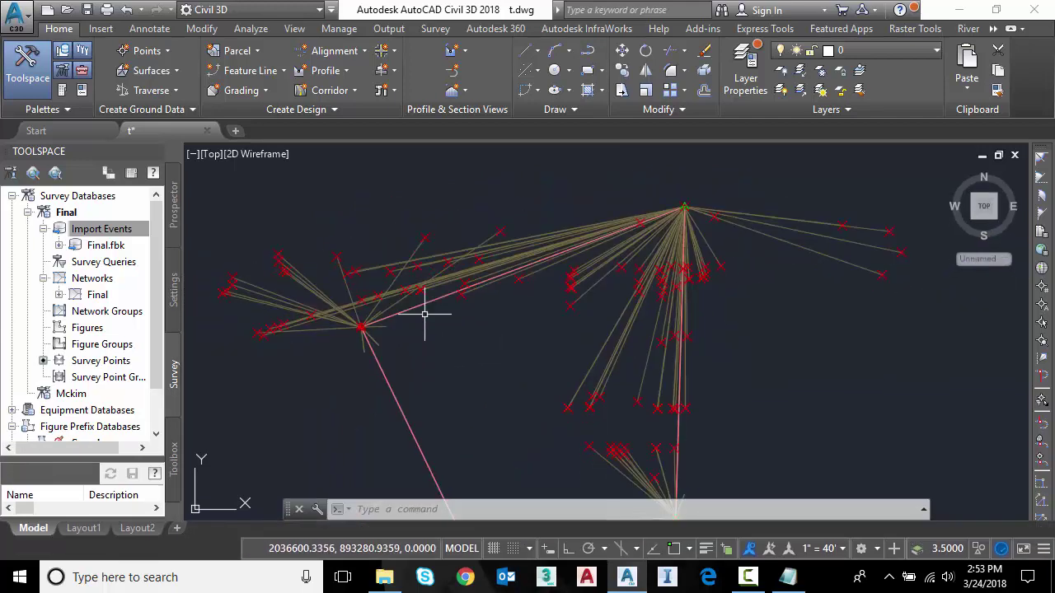
scroll(469, 336, down, 2)
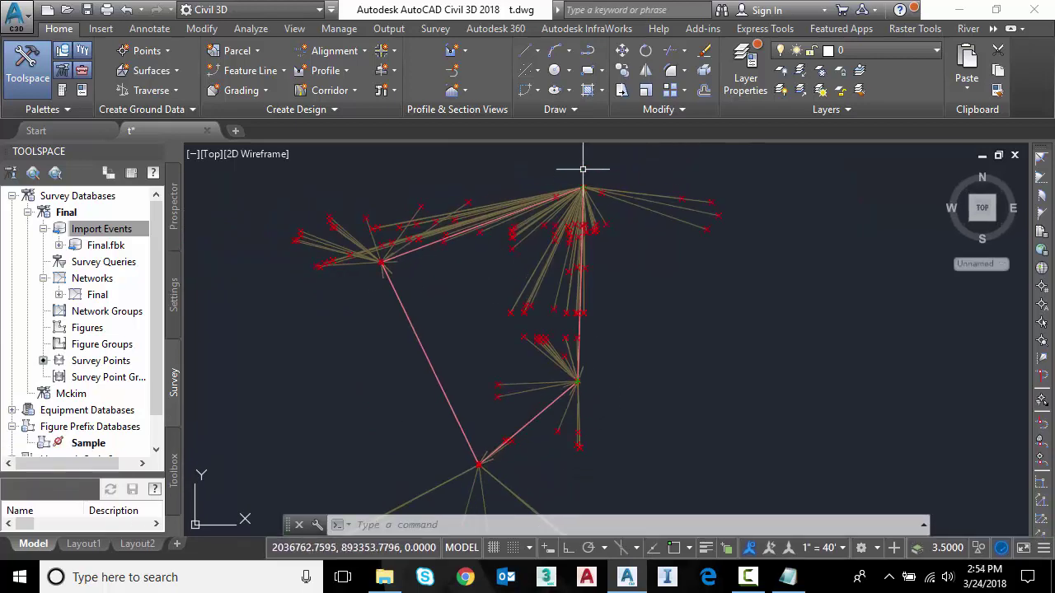
scroll(581, 367, up, 5)
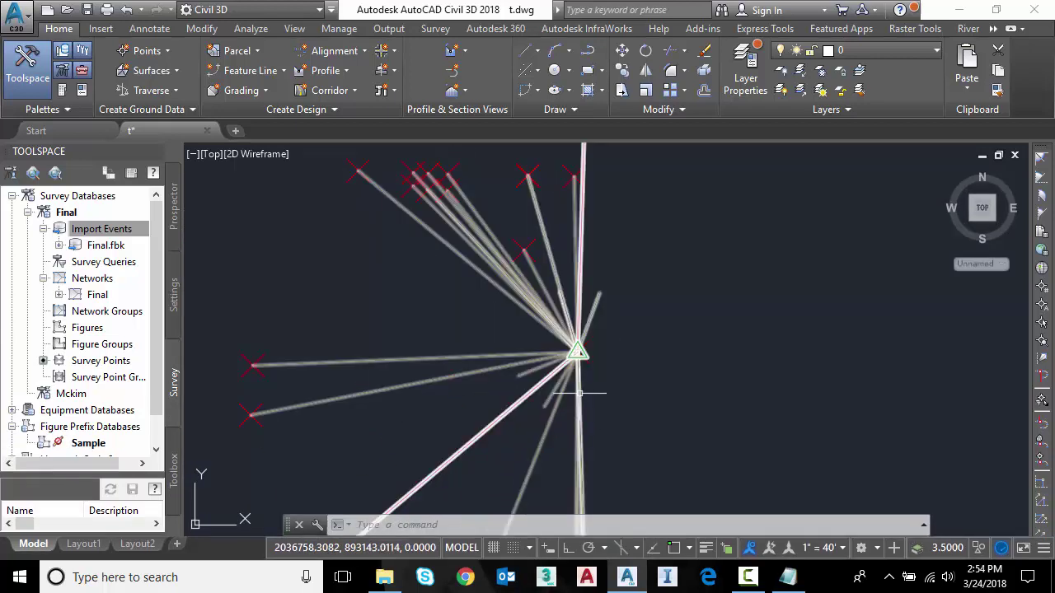
scroll(623, 372, down, 4)
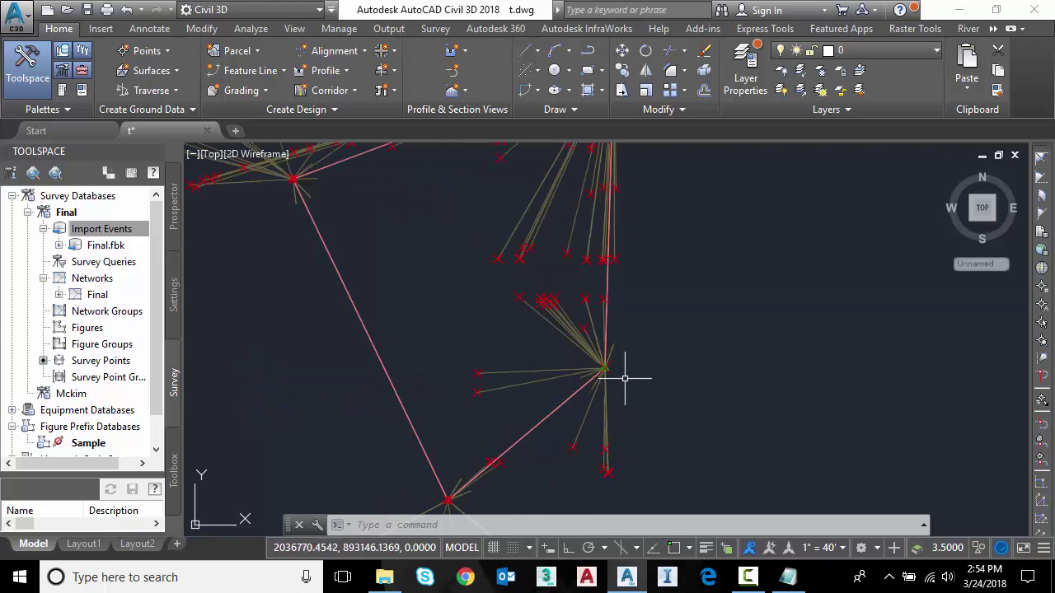
Step: Expand the Final network in the survey tree and widen the Toolspace palette
middle_drag(666, 223, 646, 274)
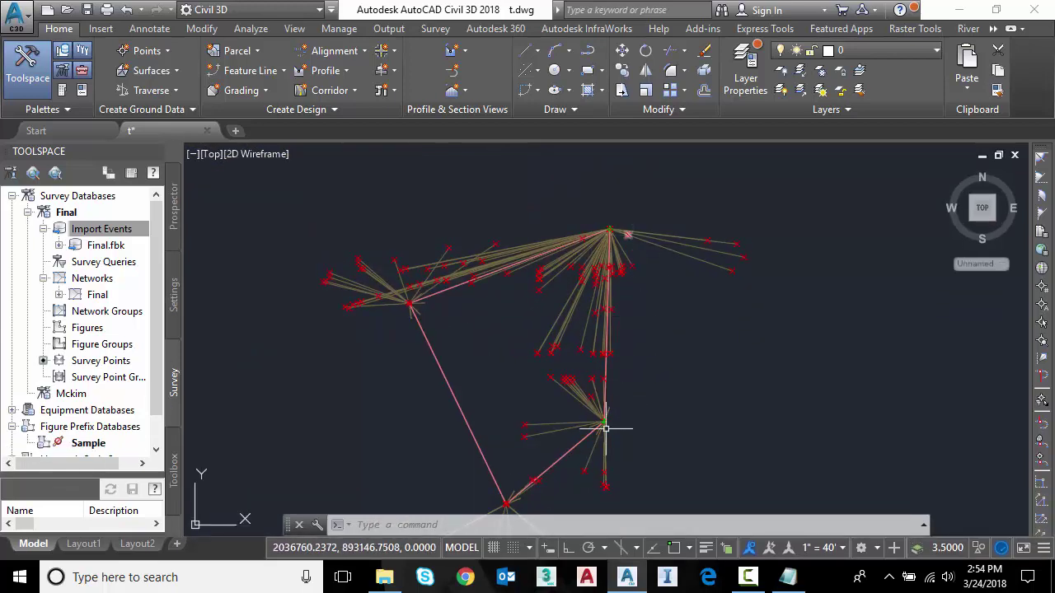
click(611, 230)
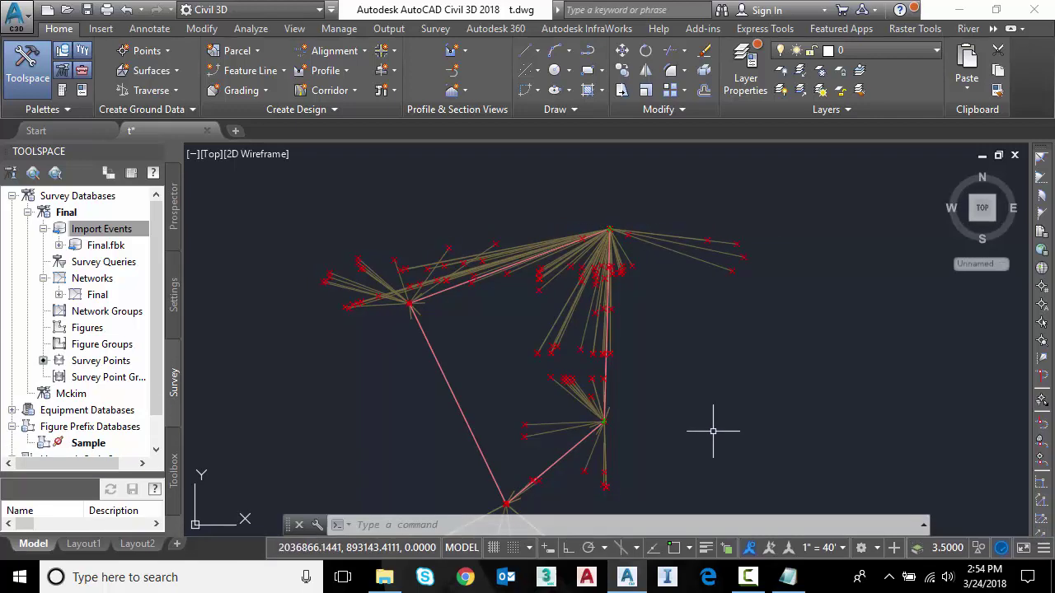
middle_drag(714, 429, 736, 382)
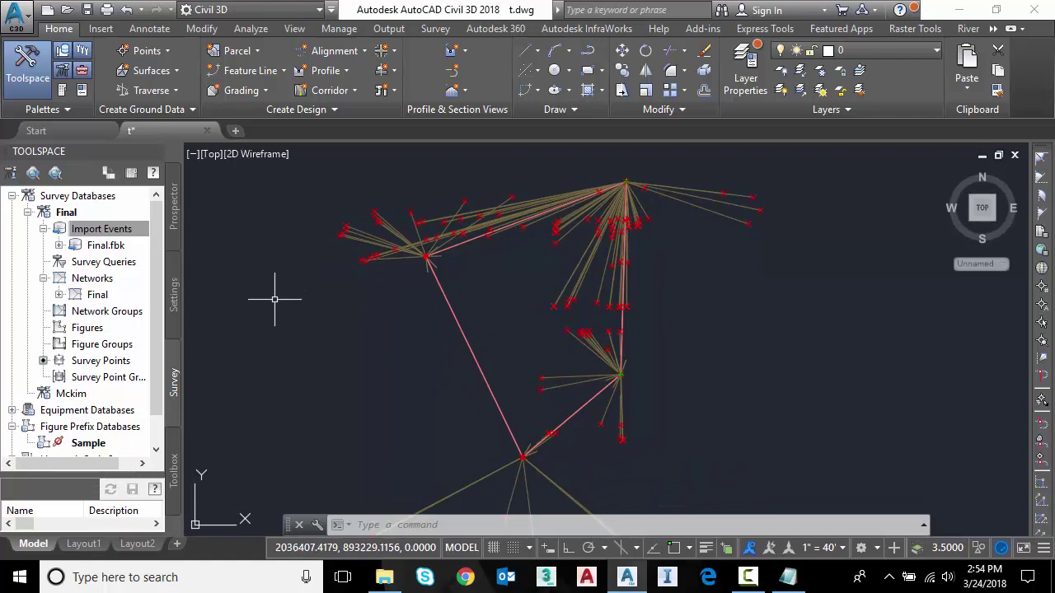
middle_drag(275, 296, 303, 286)
click(58, 294)
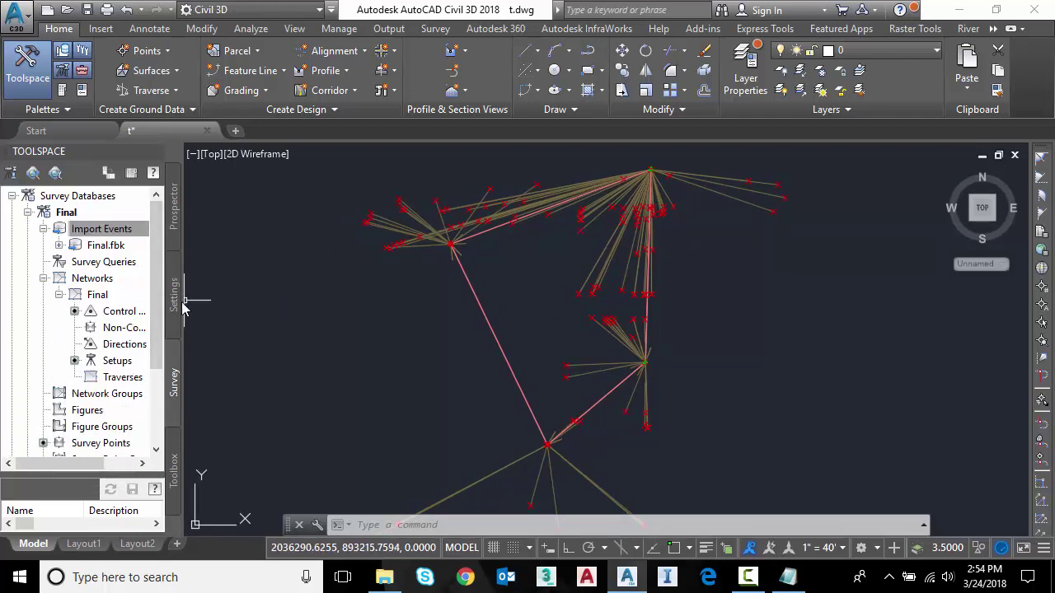
drag(183, 305, 224, 299)
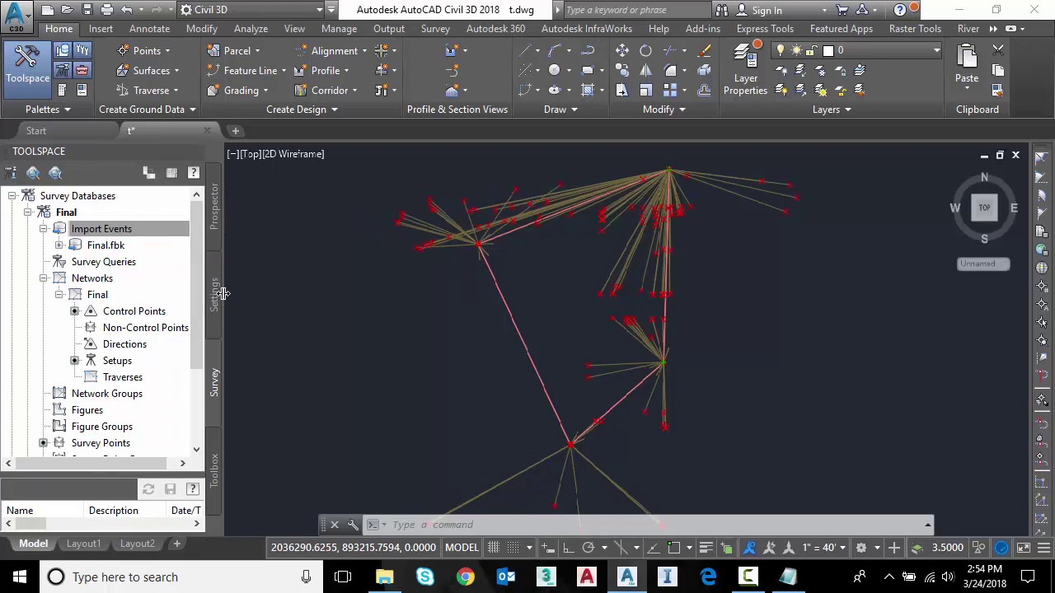
right_click(132, 317)
click(179, 347)
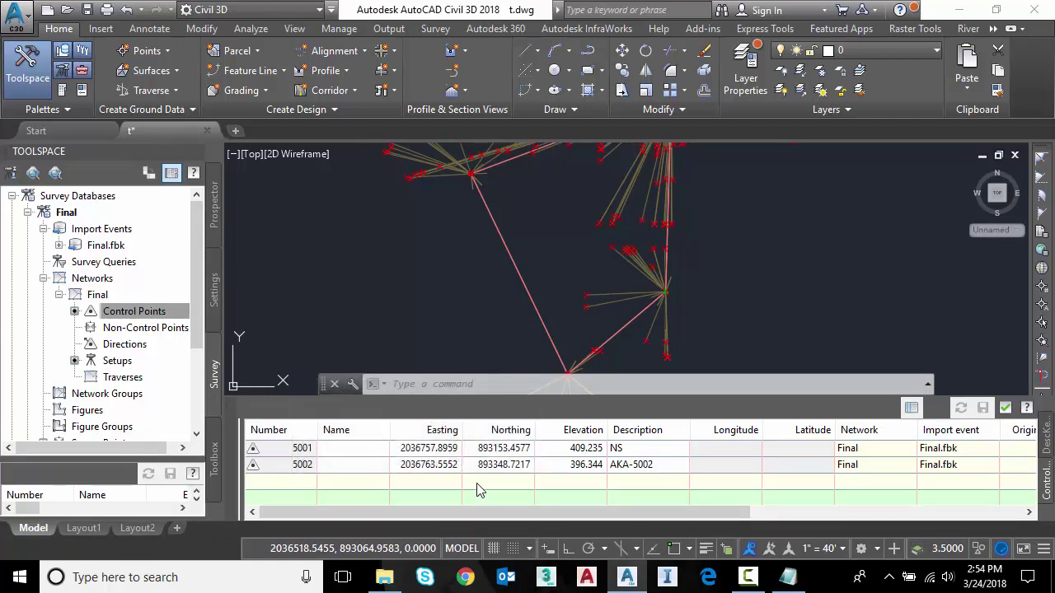
click(1004, 407)
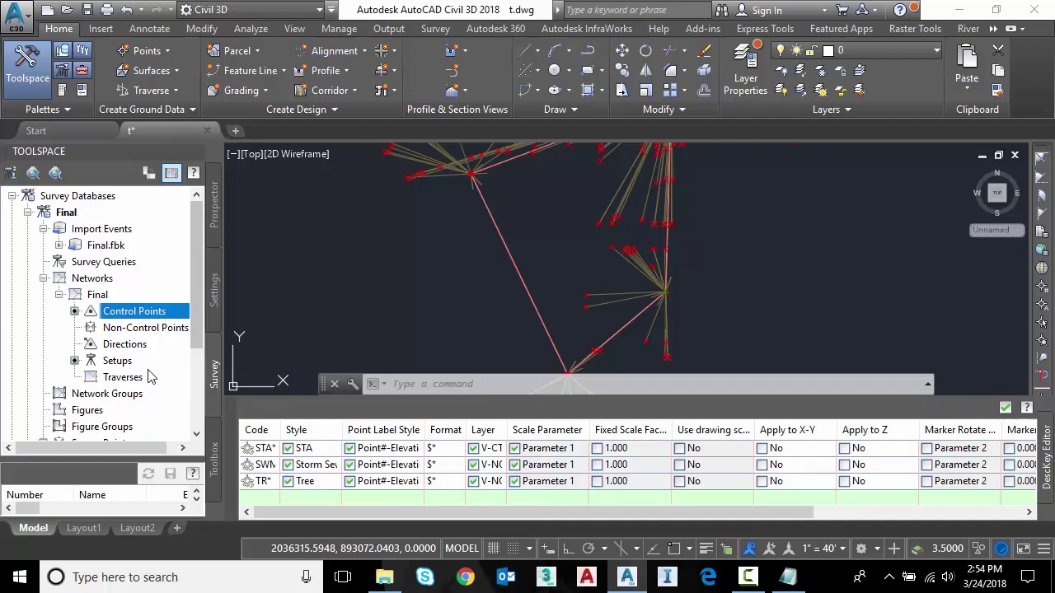
click(1004, 422)
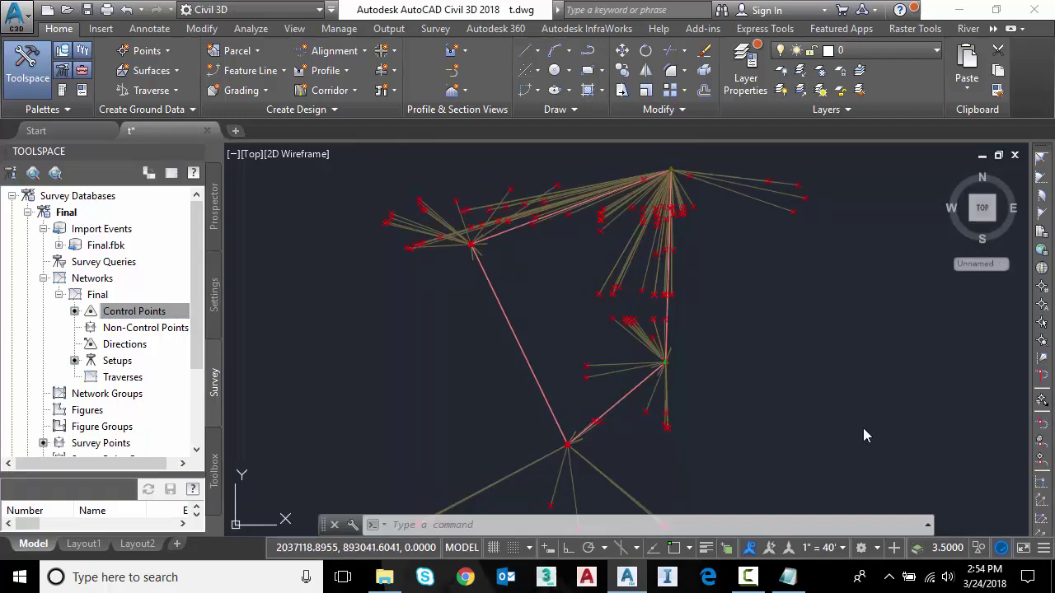
right_click(114, 367)
click(169, 398)
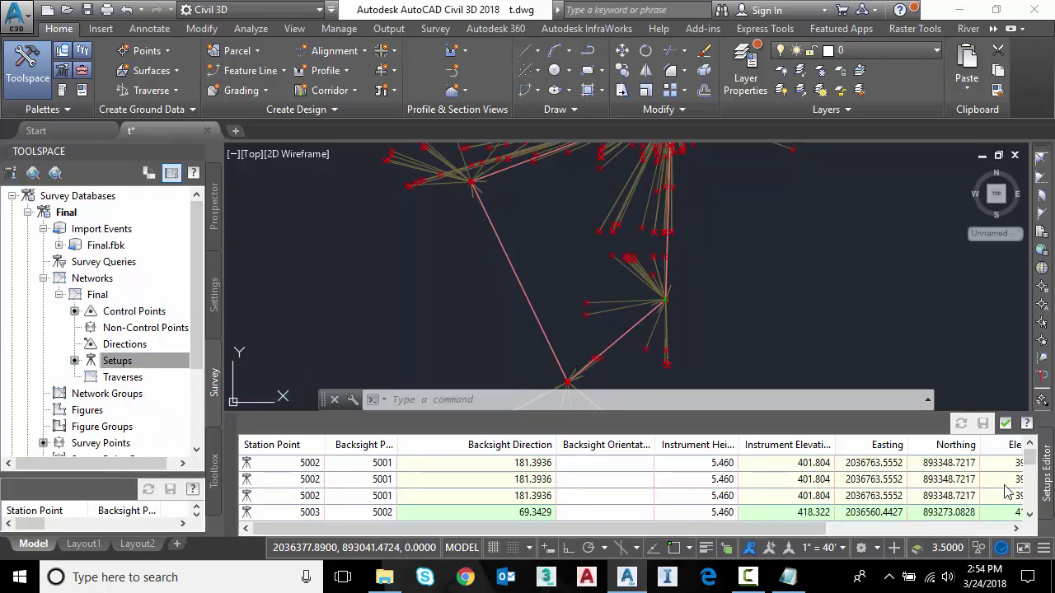
scroll(1030, 465, down, 3)
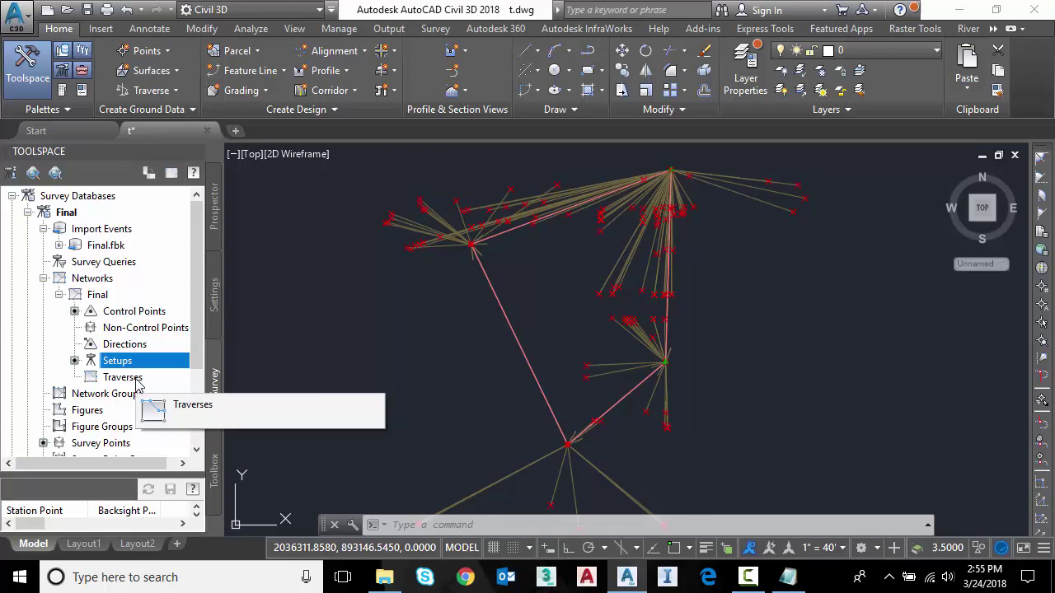
Step: Create traverse Final1: initial station 5002, backsight 5001, stations 5003, 5004, 5001, foresight 5002
click(123, 378)
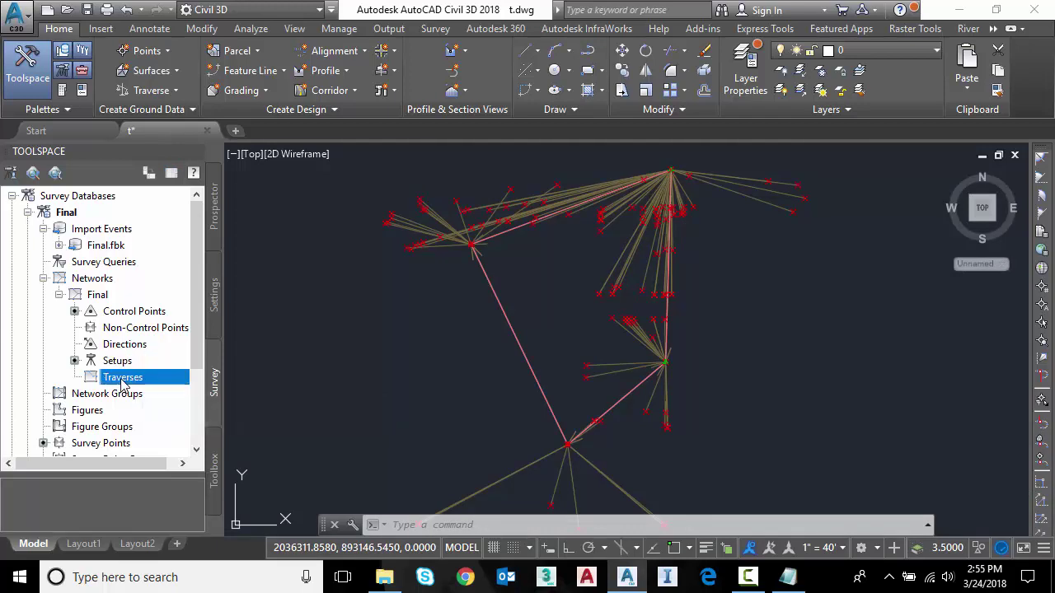
right_click(123, 379)
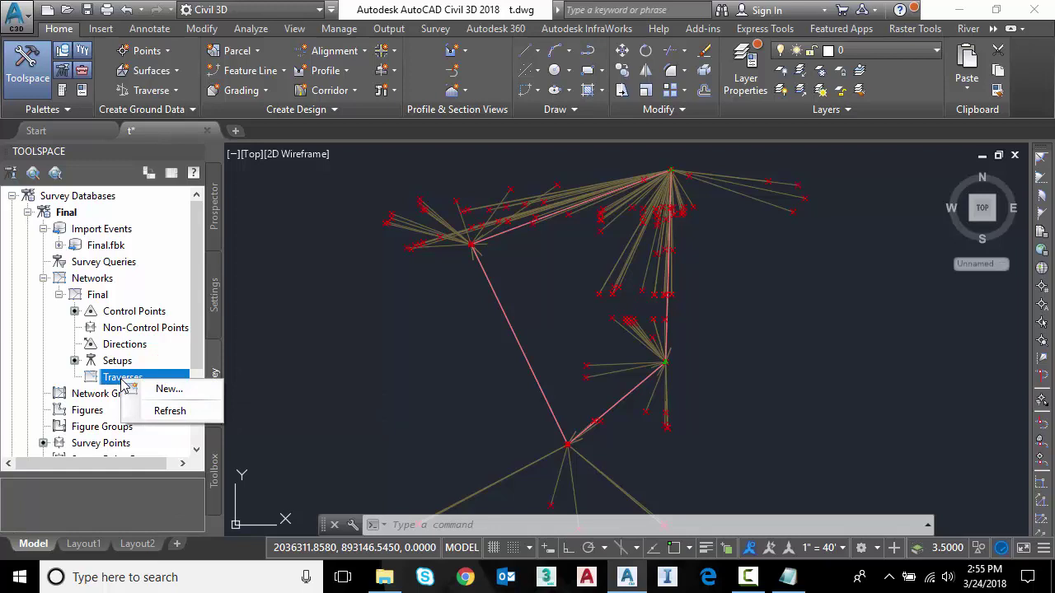
click(162, 389)
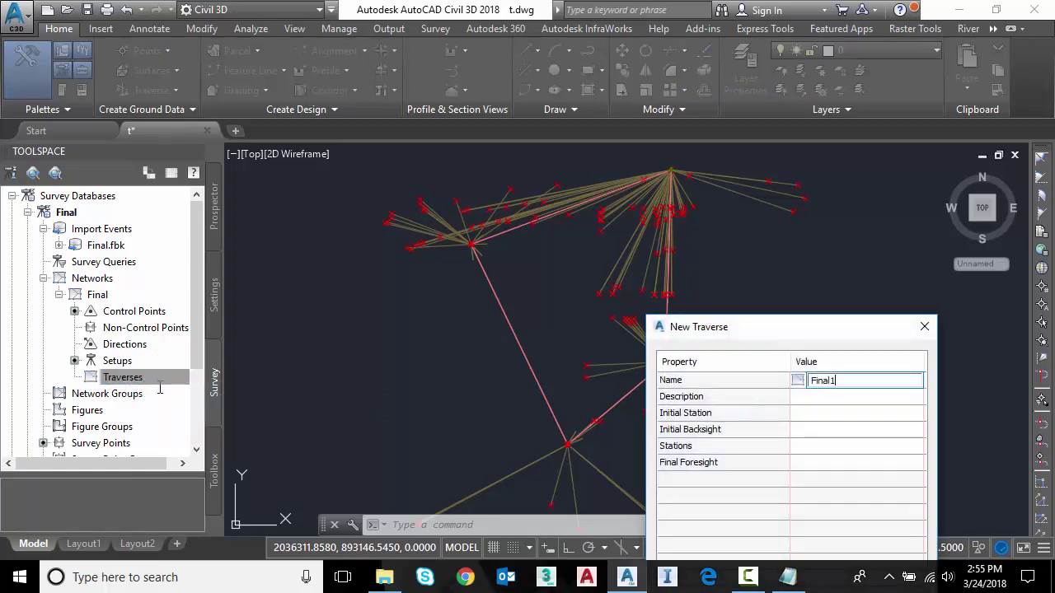
key(Tab)
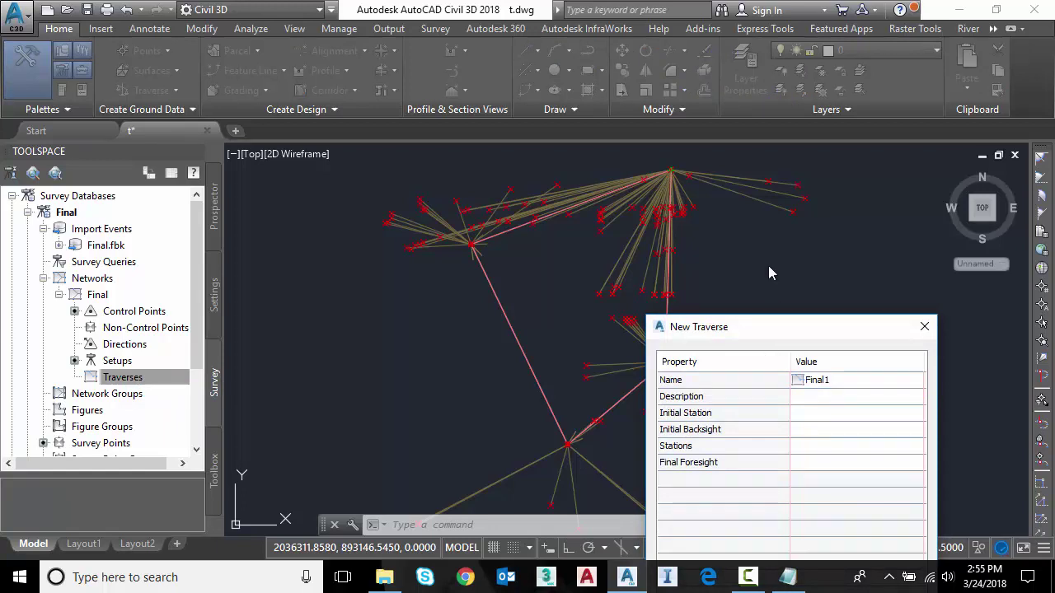
drag(814, 332, 349, 137)
click(398, 219)
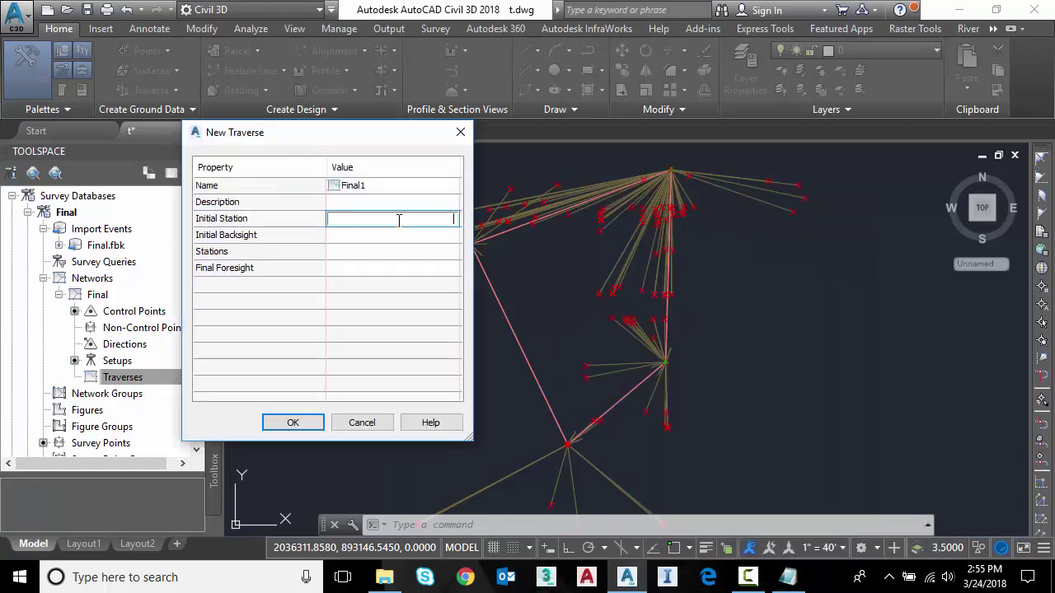
text(5002)
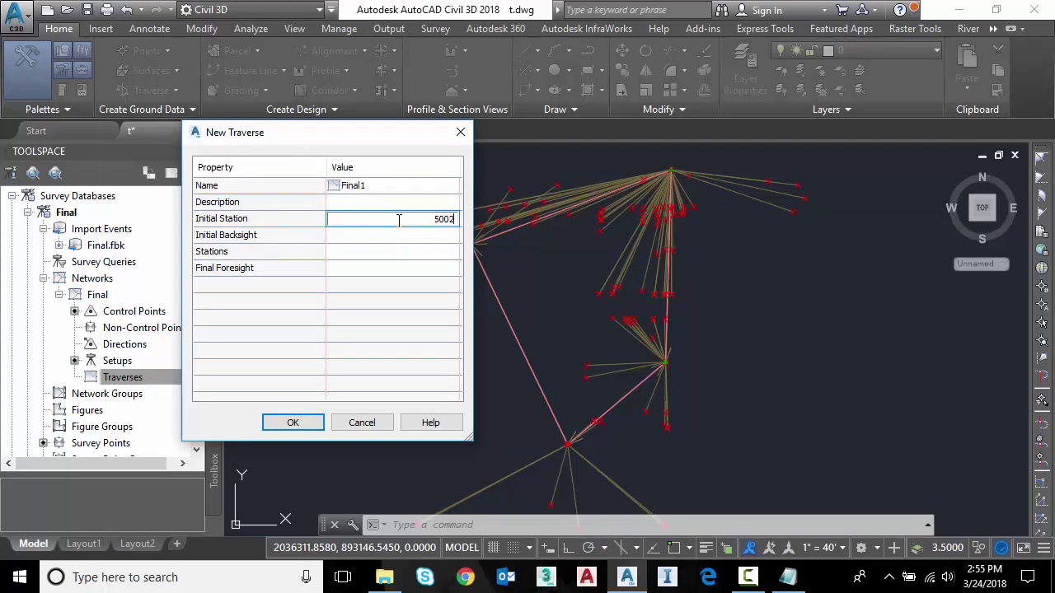
key(Tab)
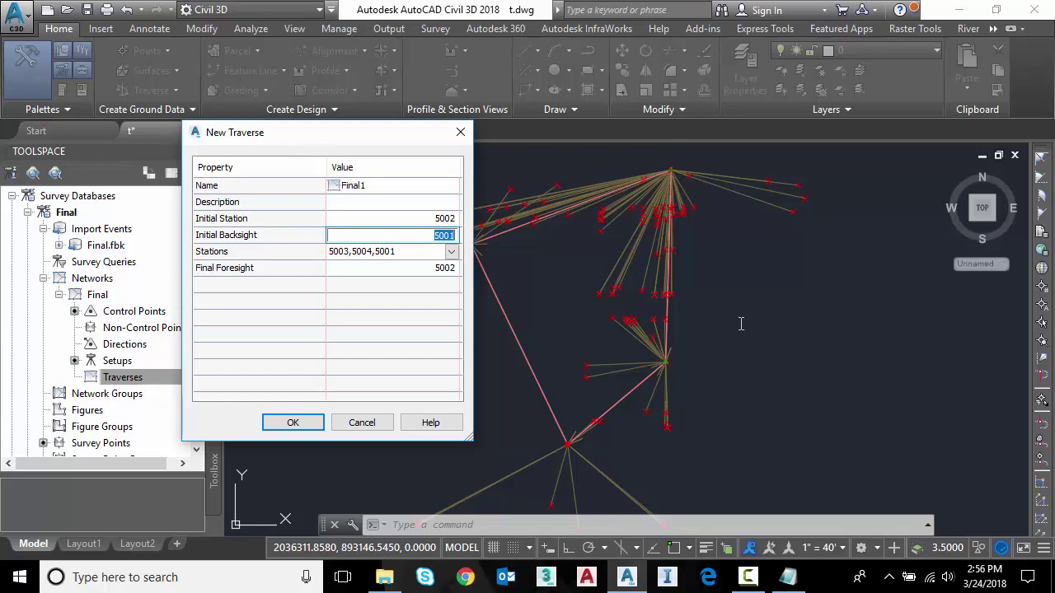
click(293, 422)
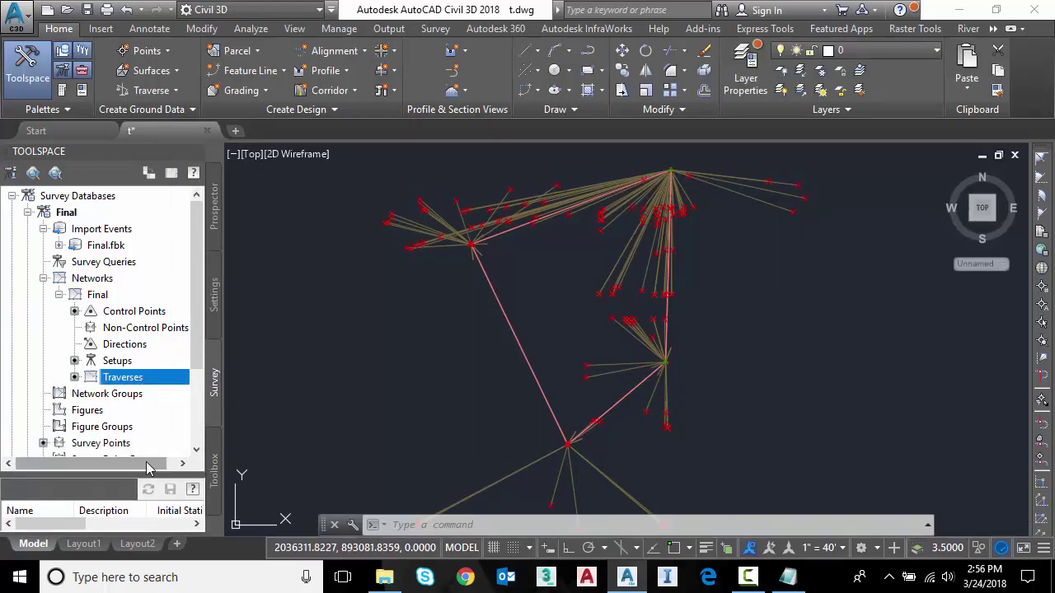
Step: Inspect Final1's observations for stations 5002 through 5001 in the traverse editor, then close it
drag(148, 475, 149, 408)
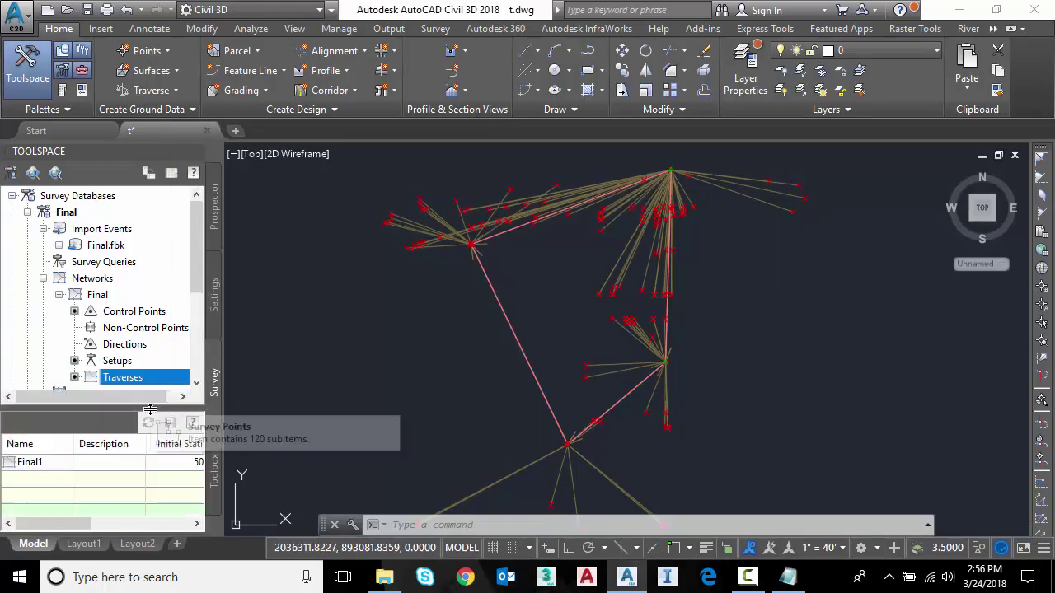
right_click(30, 463)
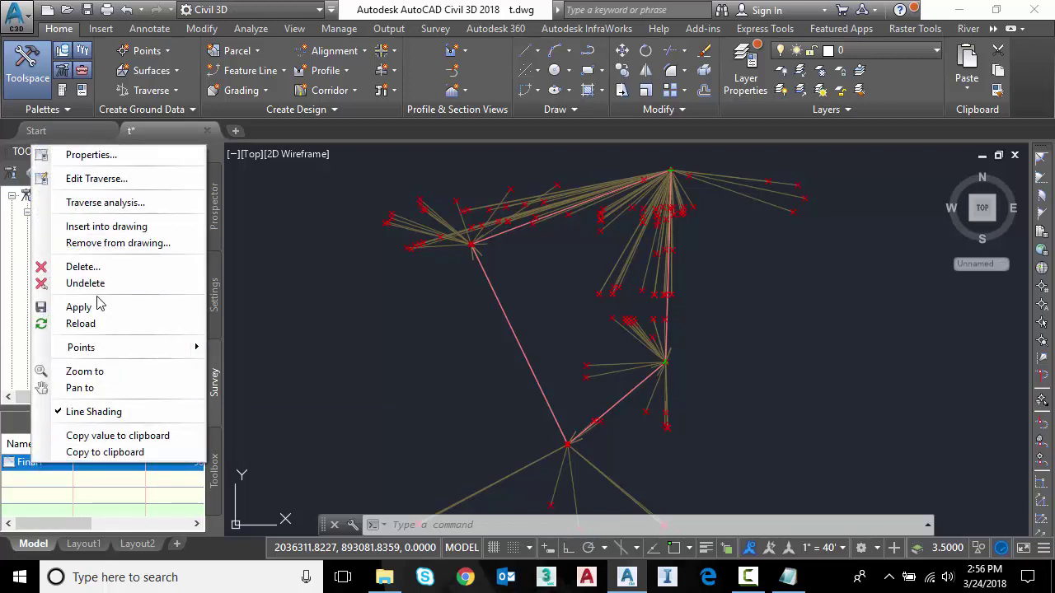
click(96, 178)
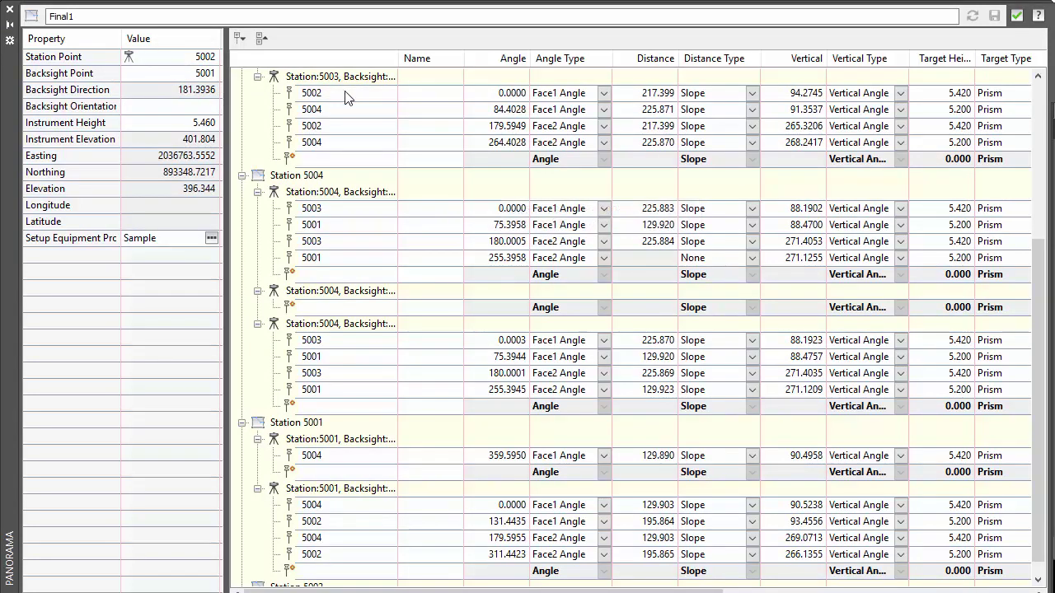
scroll(906, 288, up, 5)
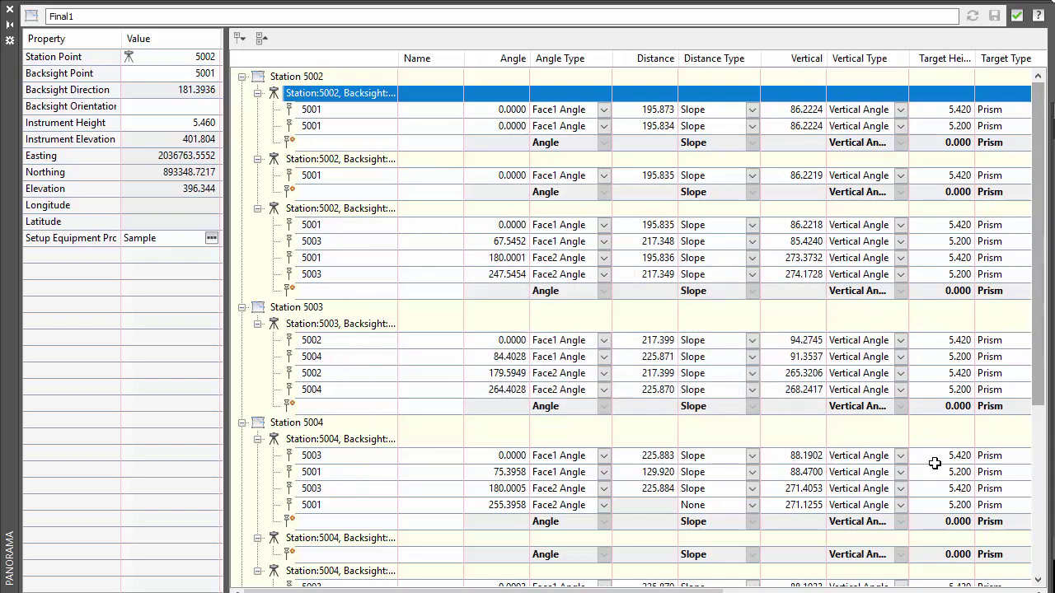
drag(751, 591, 939, 588)
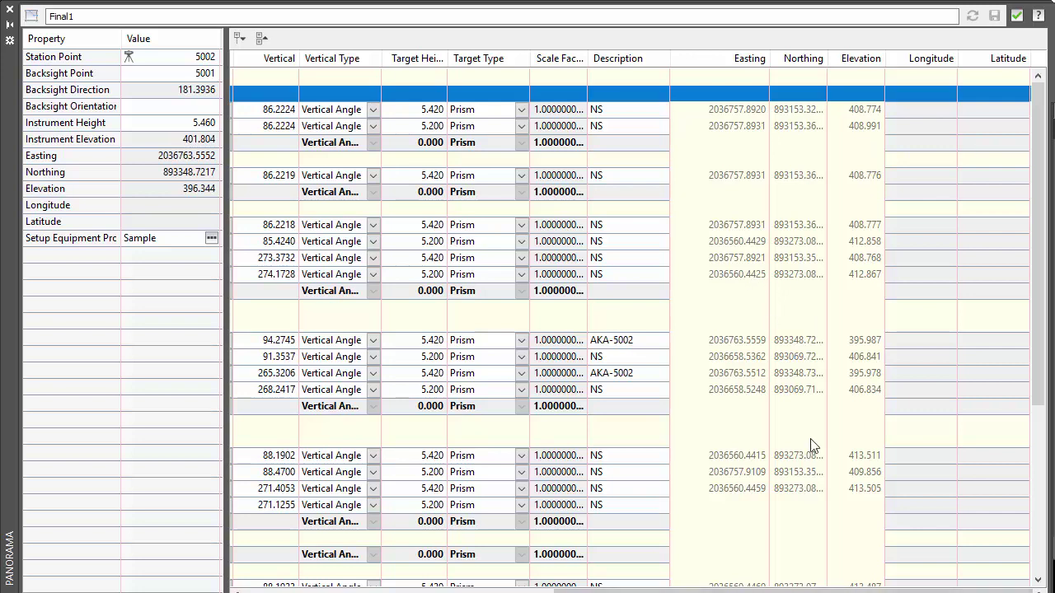
drag(802, 590, 512, 590)
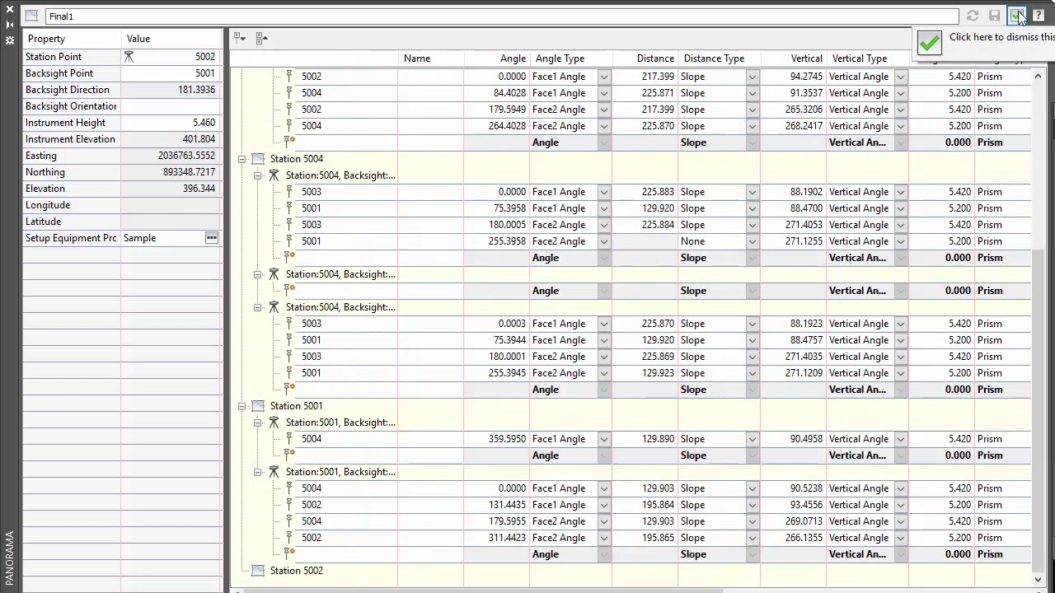
click(1018, 17)
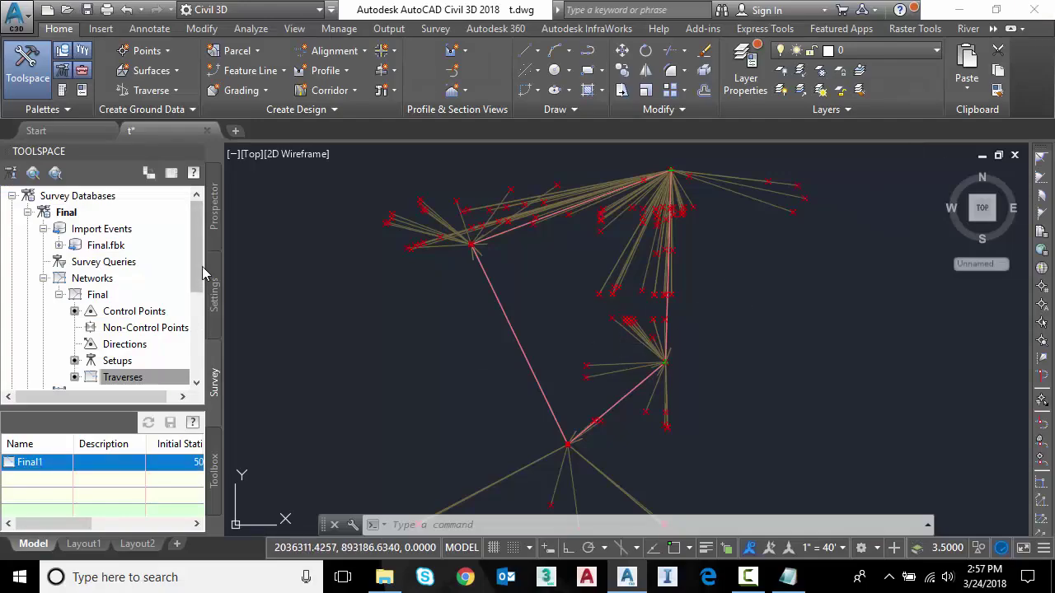
Step: Analyze Final1 with Compass rule, no angle balance, vertical adjustment None, no database update
right_click(39, 466)
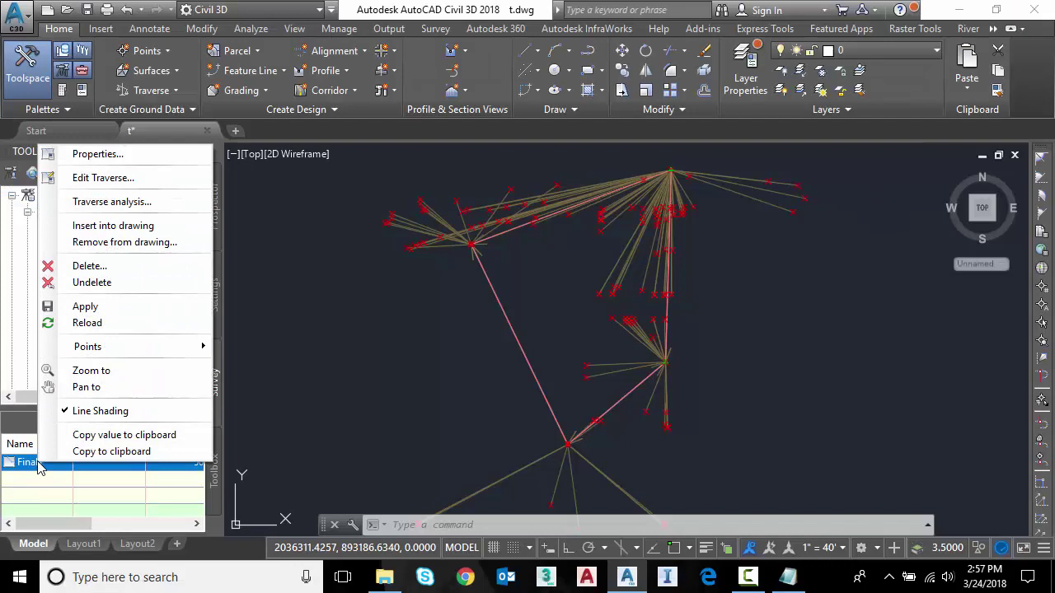
click(114, 202)
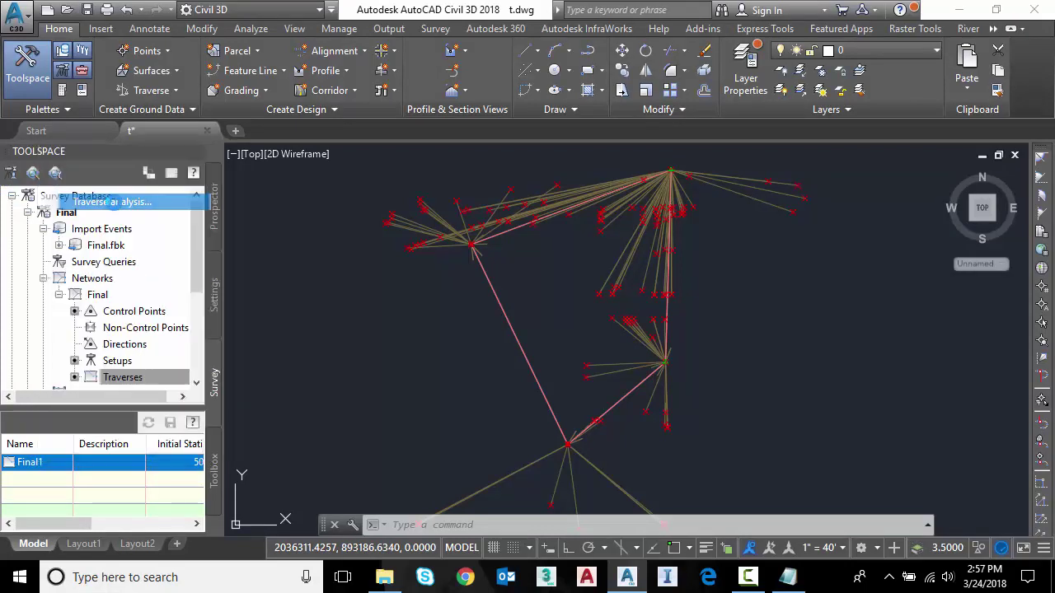
drag(728, 338, 407, 115)
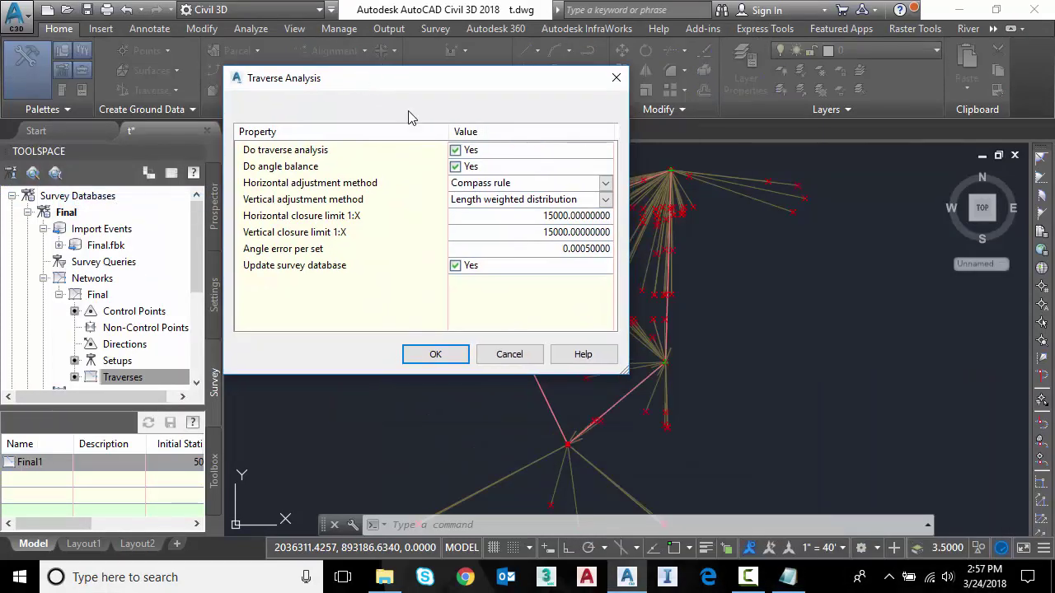
click(456, 168)
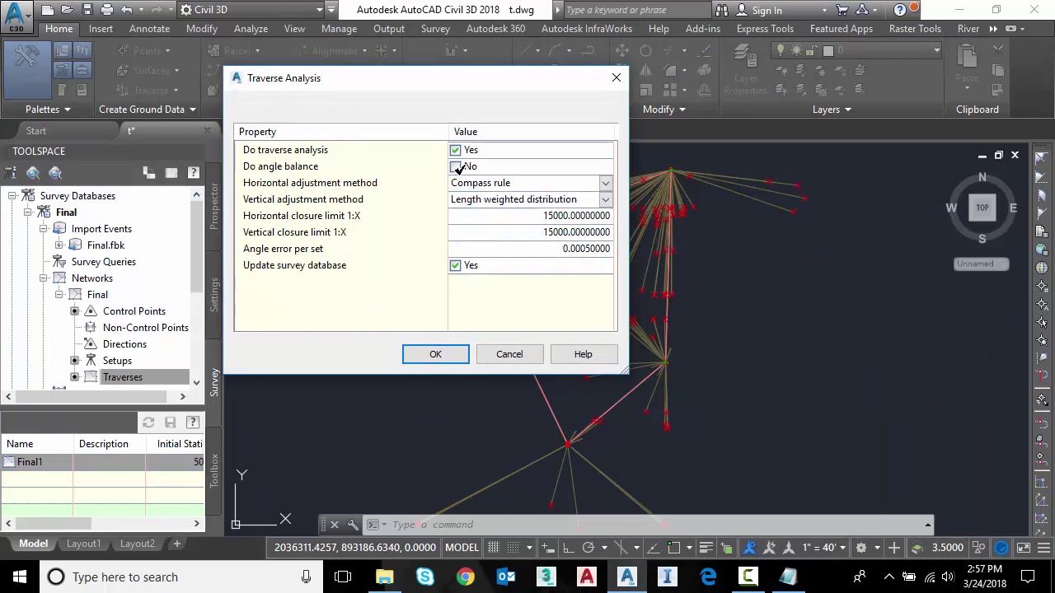
click(567, 184)
click(484, 213)
click(447, 202)
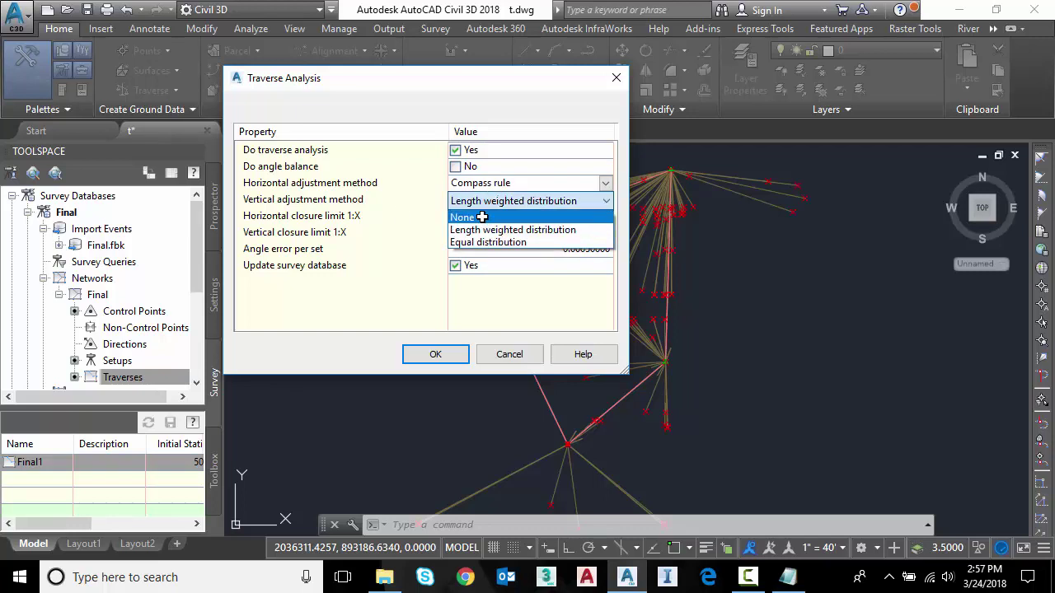
click(482, 217)
click(455, 265)
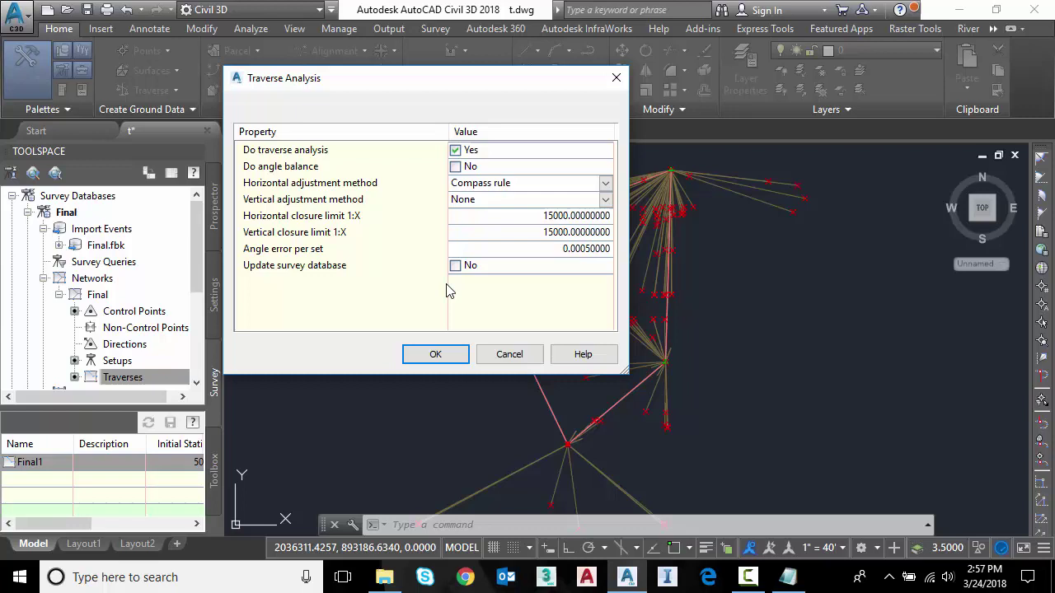
click(439, 355)
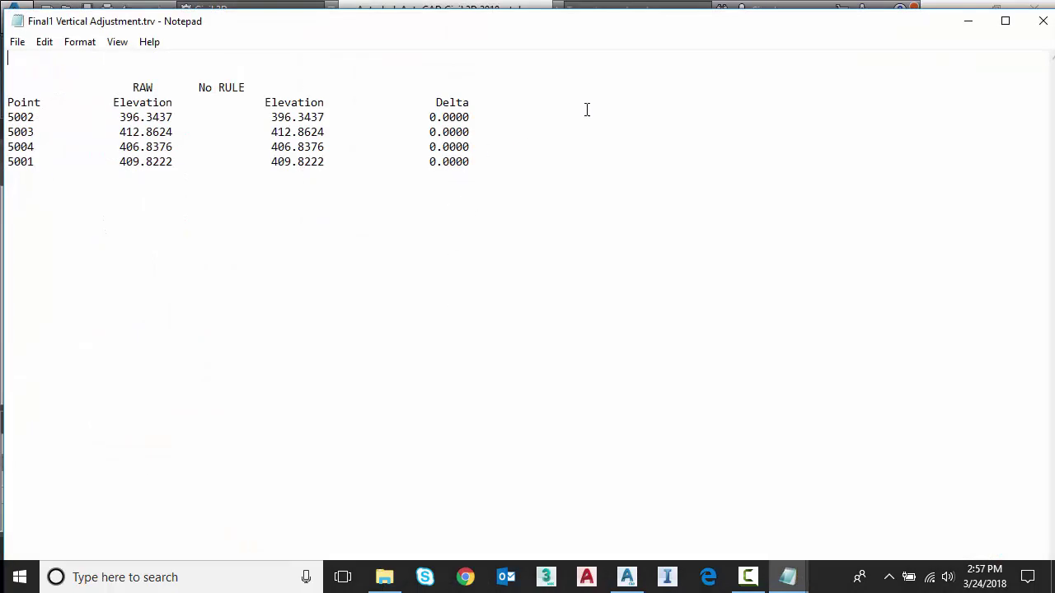
Step: Review the vertical adjustment and compass-rule reports, highlighting adjusted coordinates of points 5003 and 5004
click(1042, 21)
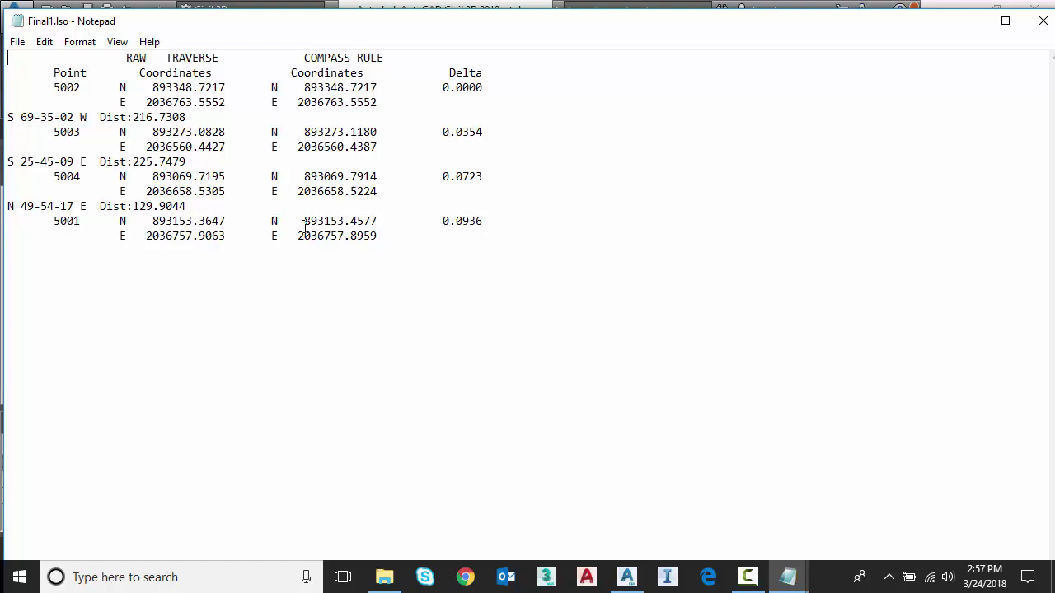
drag(131, 134, 401, 194)
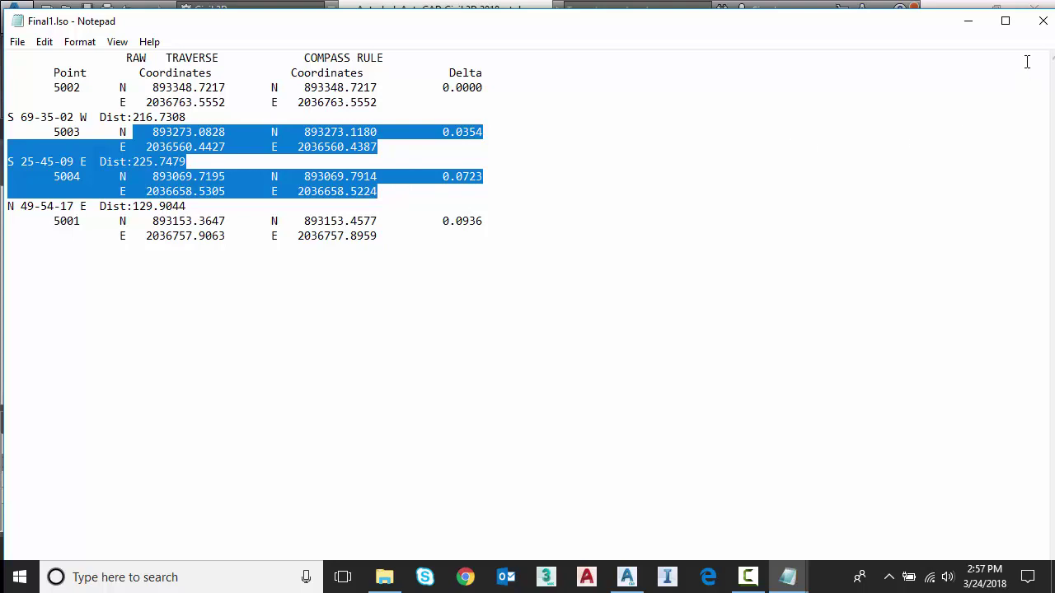
click(1042, 20)
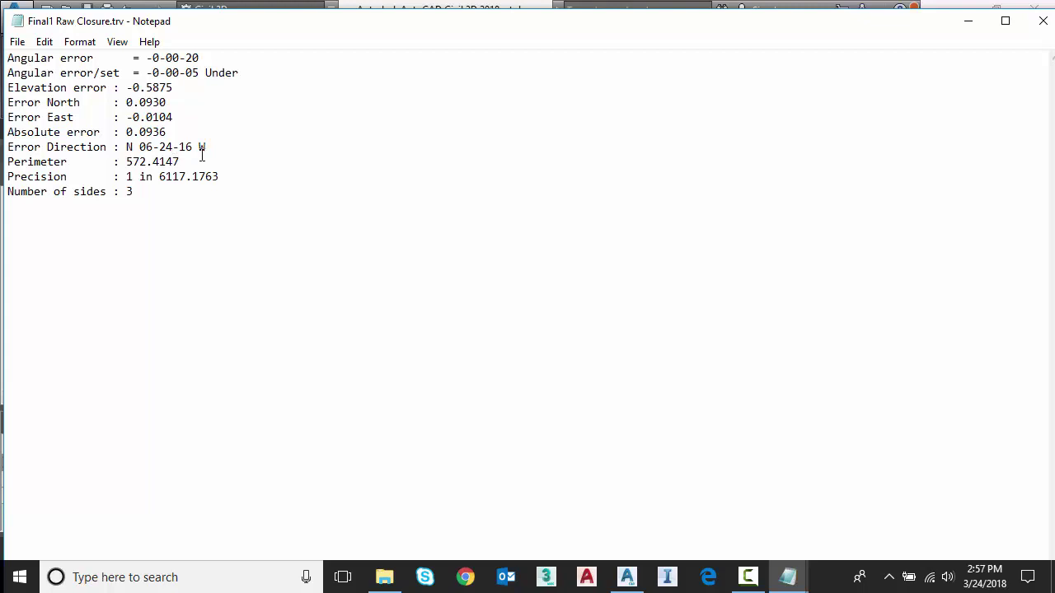
Step: Review the raw closure errors, error bearing and precision ratio, then dismiss the traverse-limits warning
drag(123, 132, 176, 130)
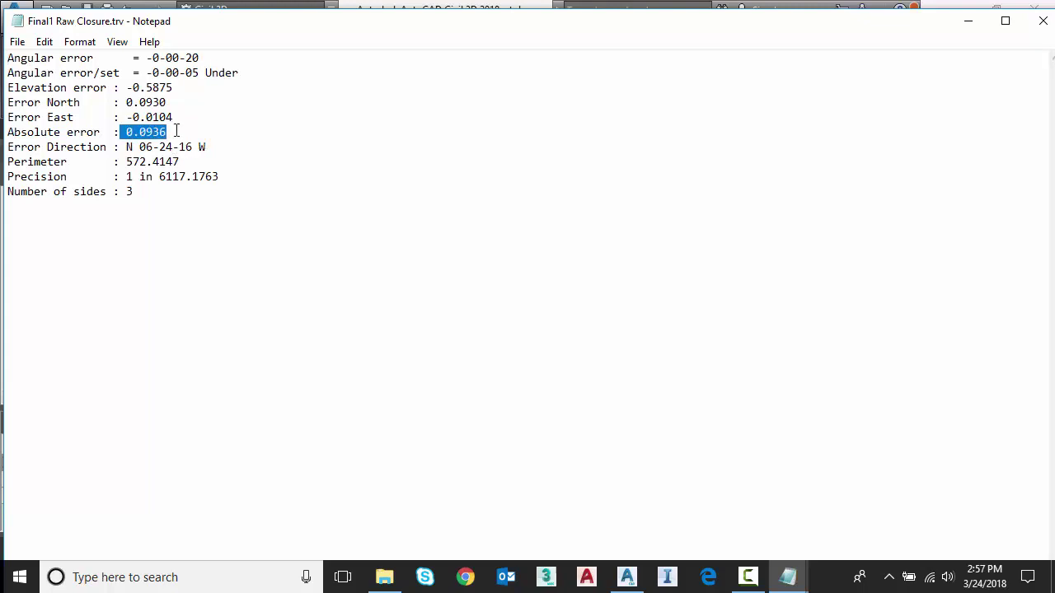
drag(126, 103, 182, 115)
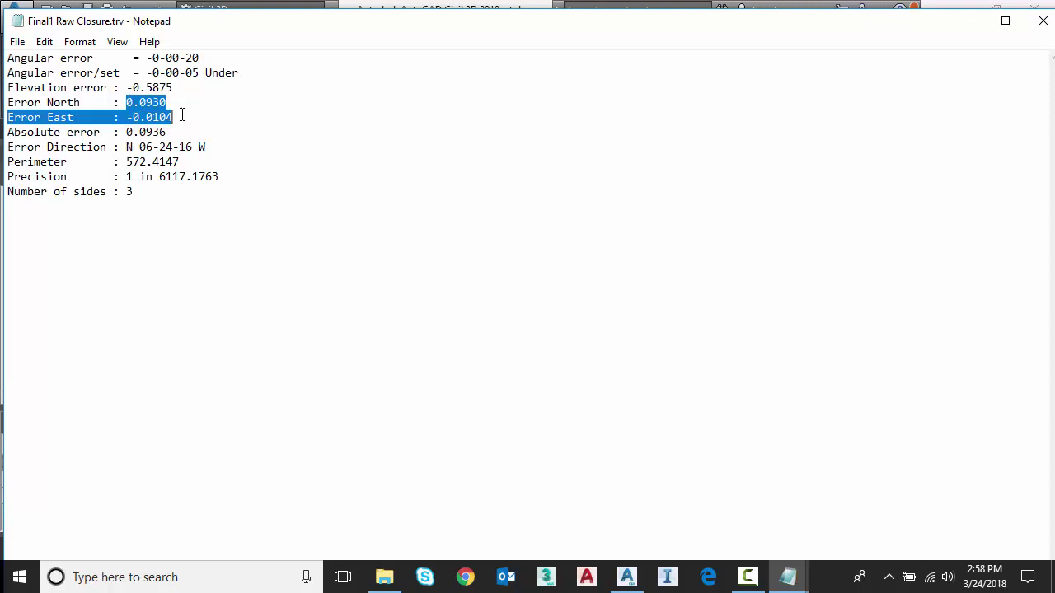
drag(132, 147, 206, 146)
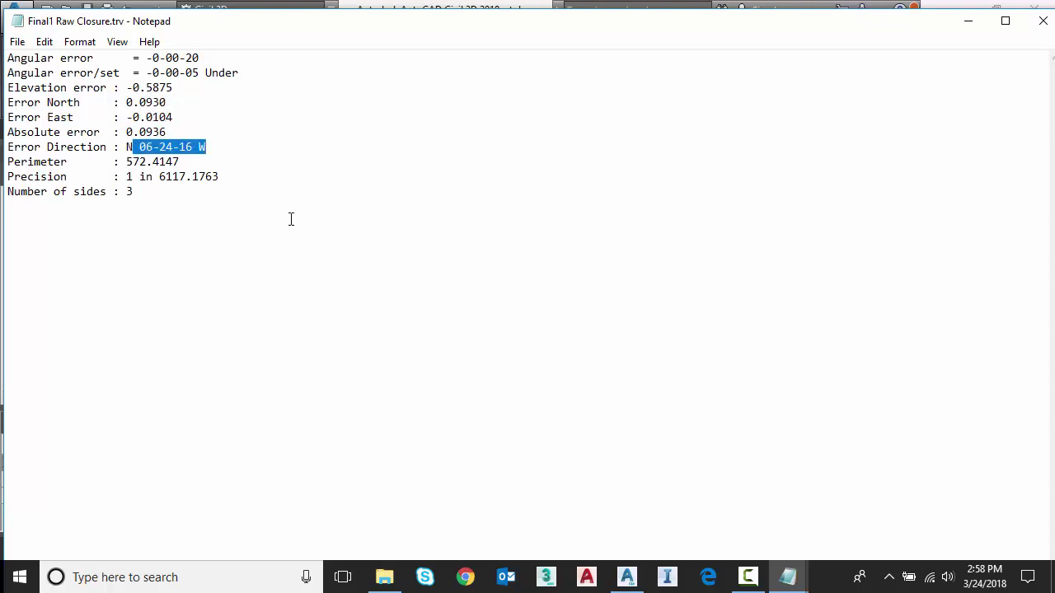
drag(126, 176, 225, 176)
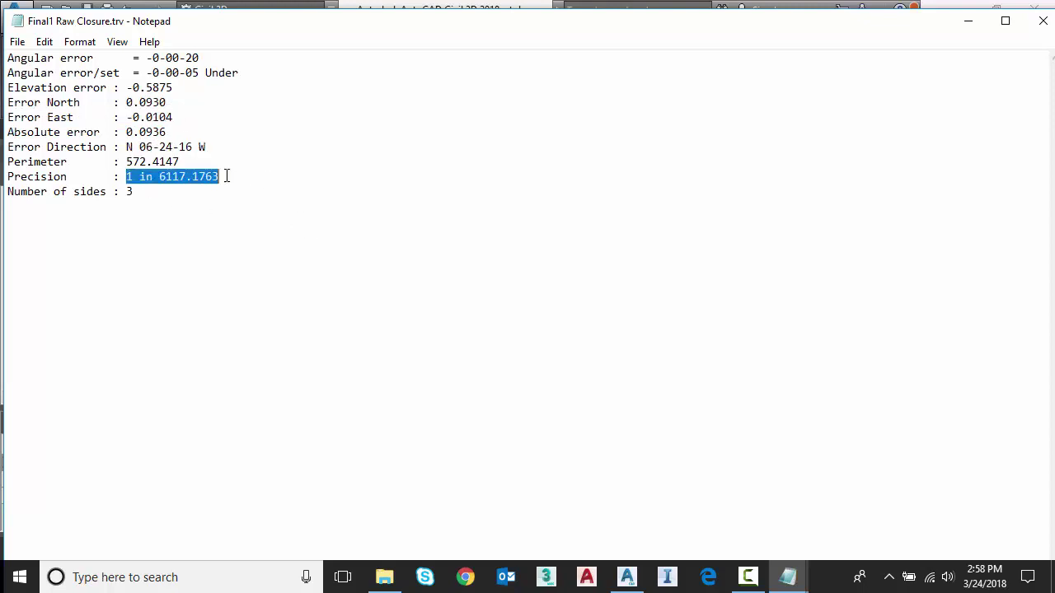
click(1043, 25)
click(635, 340)
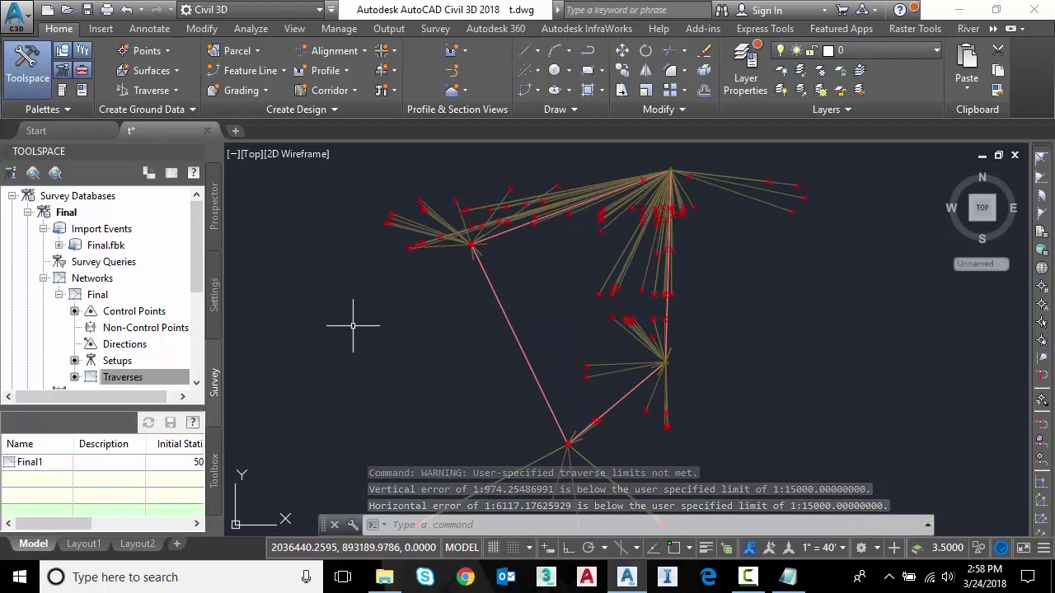
Step: Rerun the Final1 traverse analysis with angle balancing set to Yes
key(Escape)
key(Escape)
key(Escape)
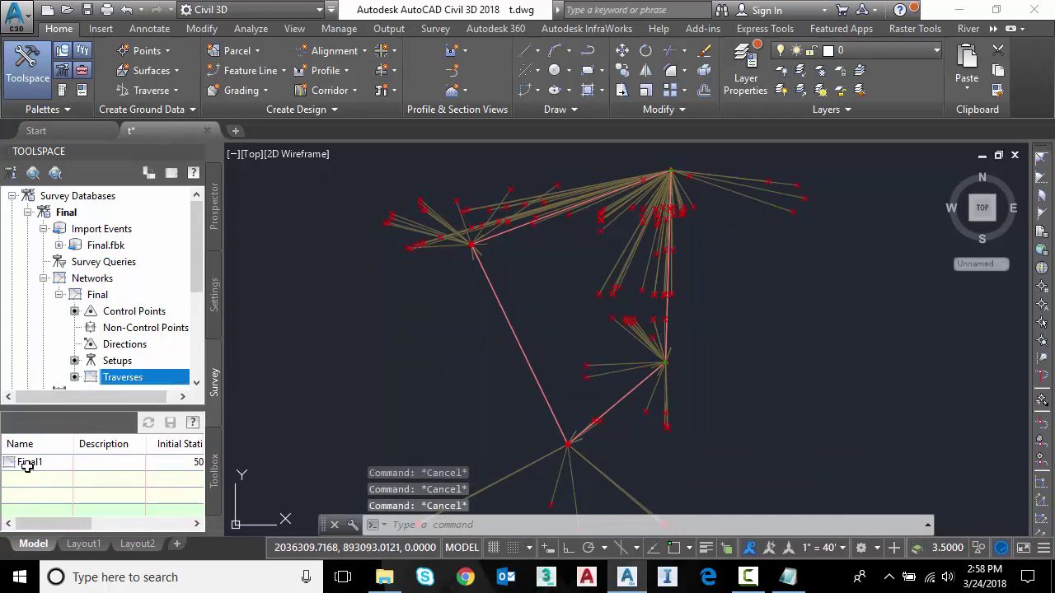
right_click(28, 466)
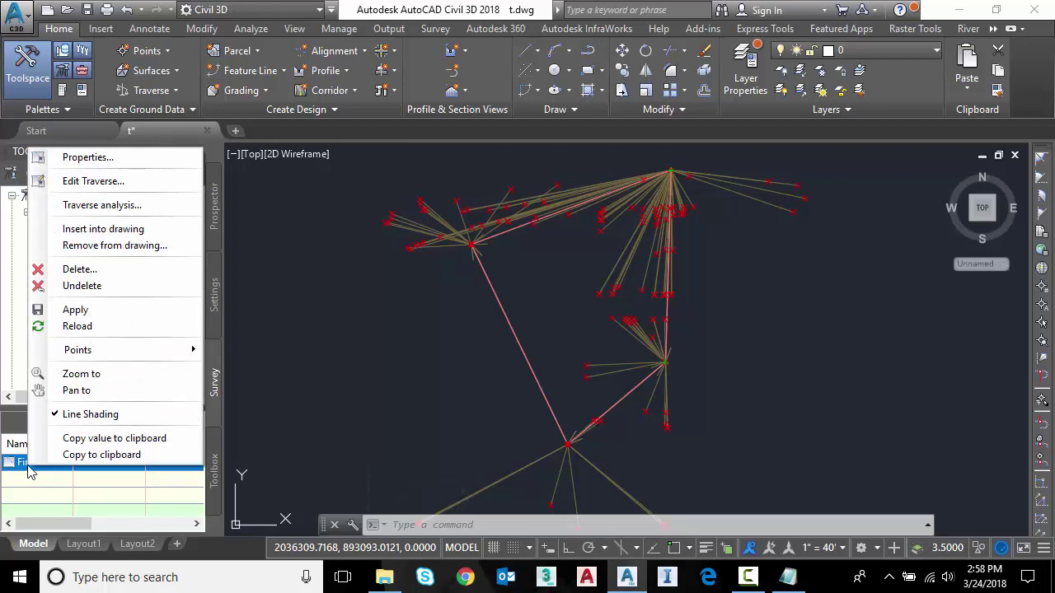
click(92, 206)
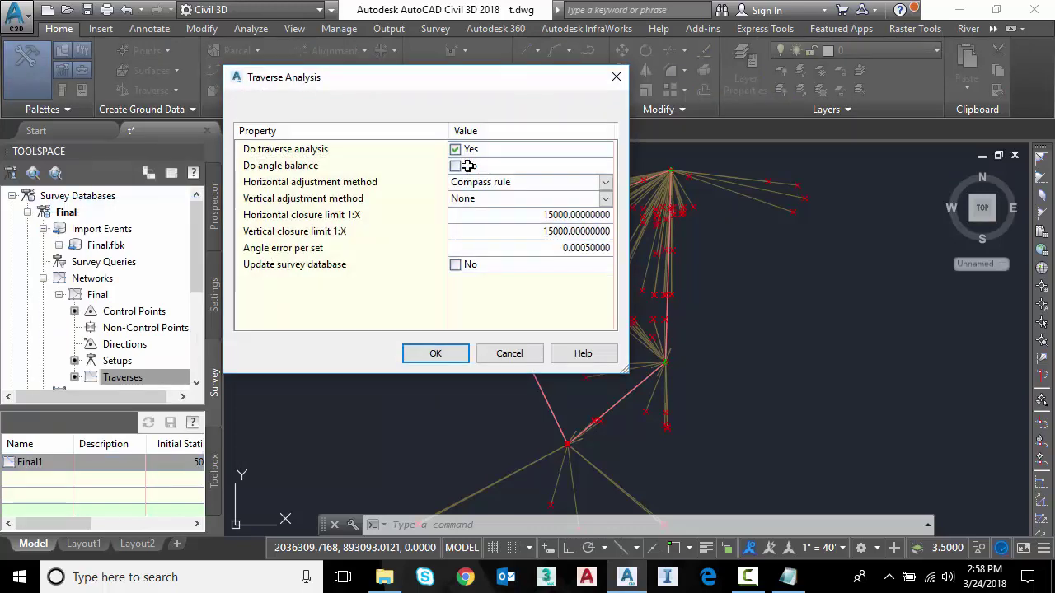
click(456, 166)
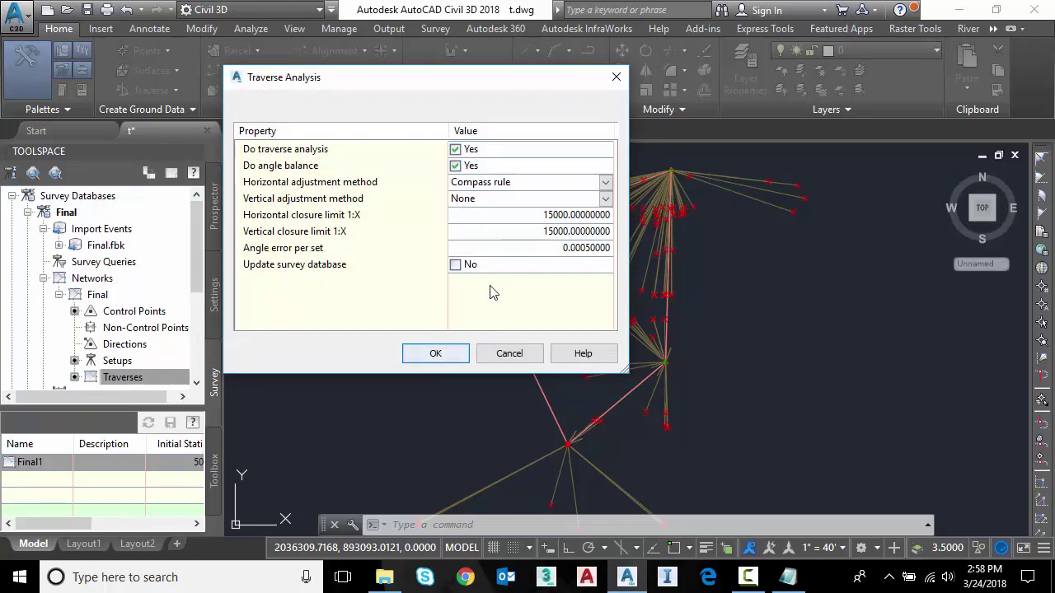
click(435, 353)
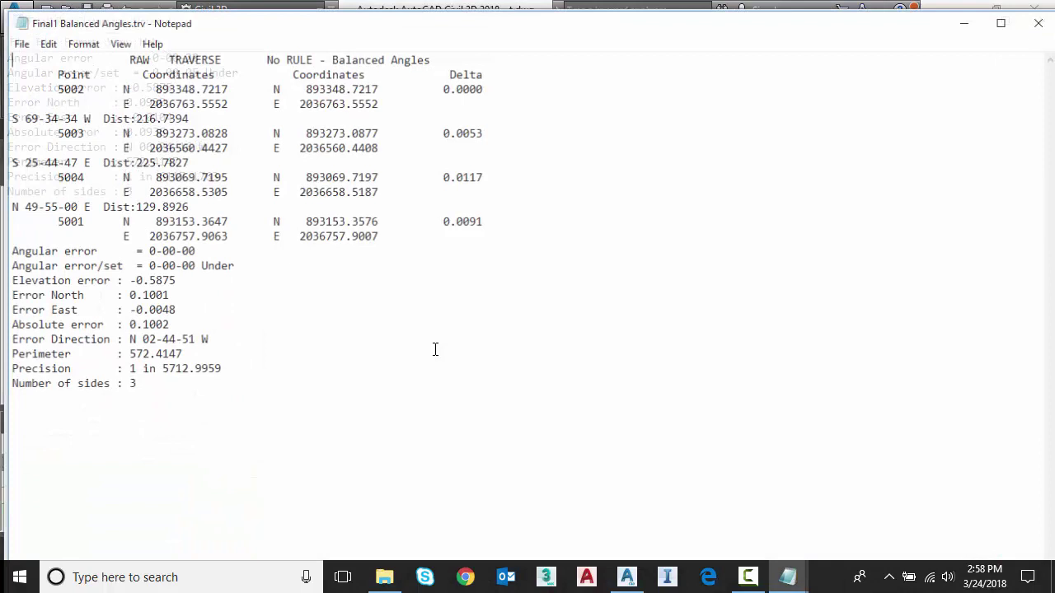
Step: Close the four Notepad reports after checking the angular error, and dismiss the traverse-limits warning
click(1042, 22)
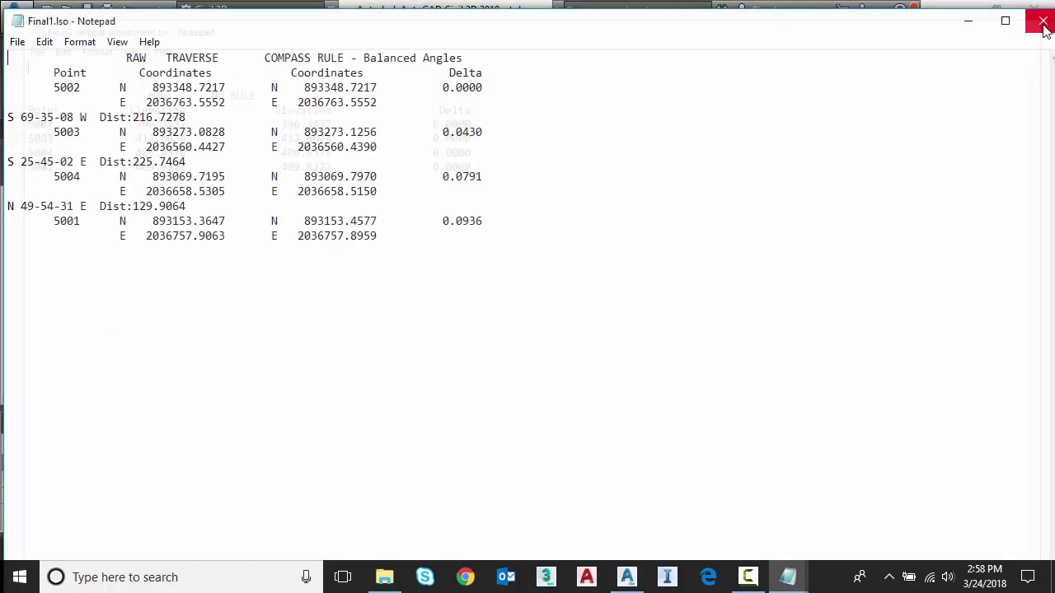
click(1043, 21)
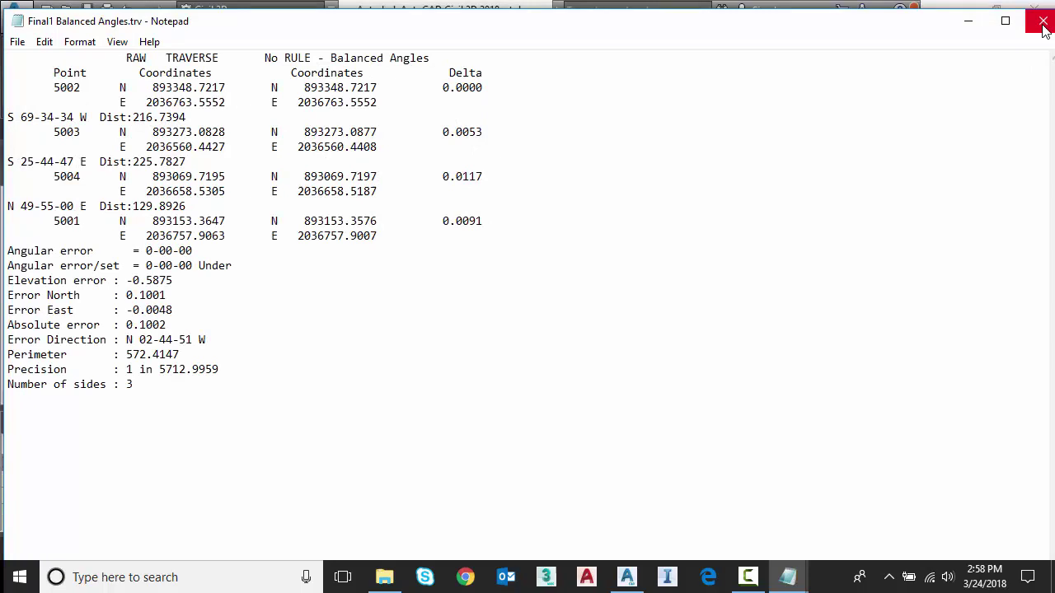
click(1042, 25)
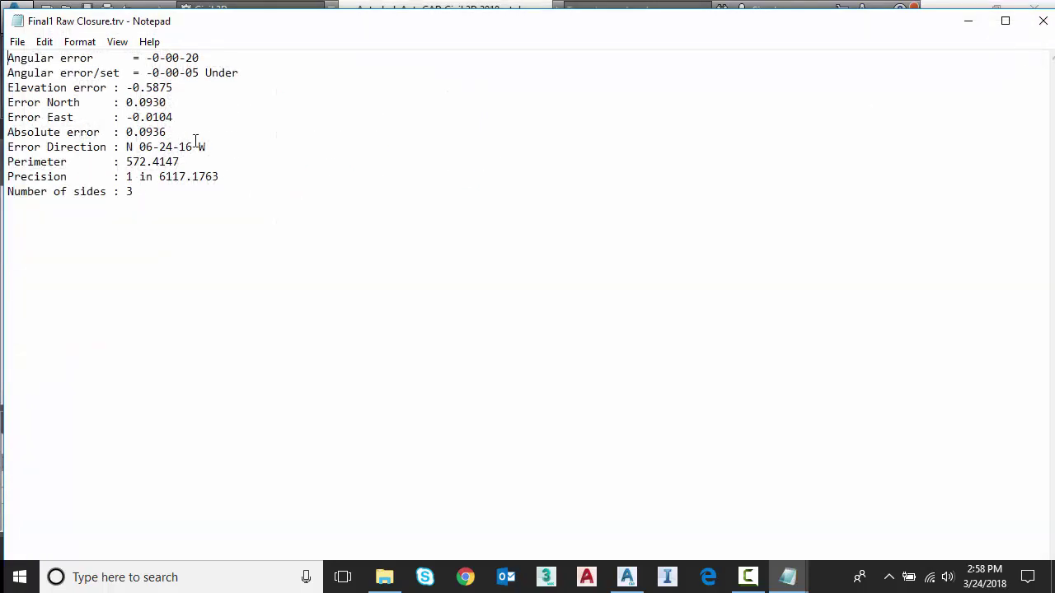
drag(14, 57, 242, 79)
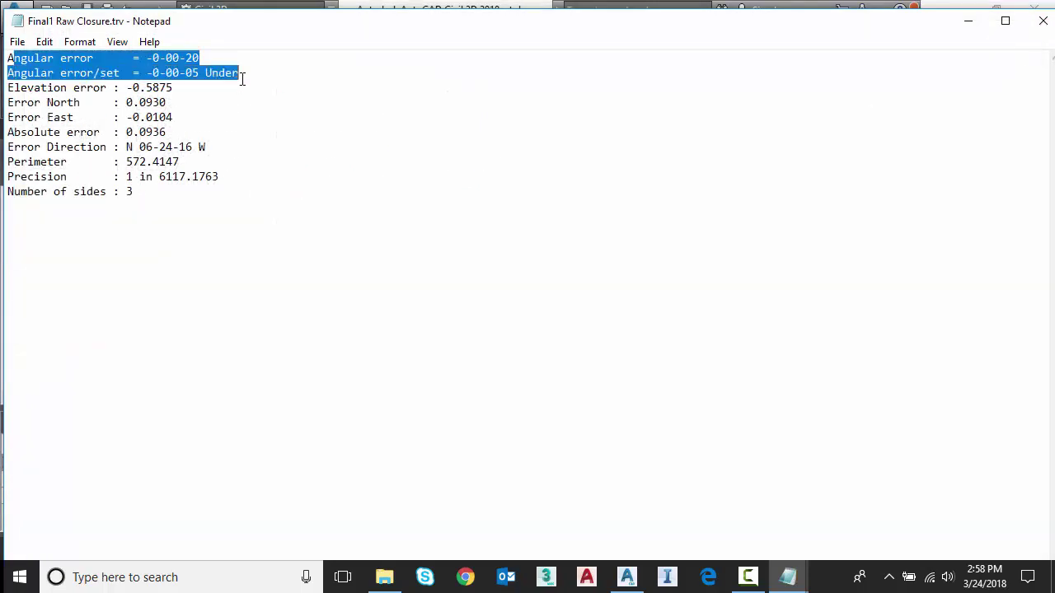
click(1042, 24)
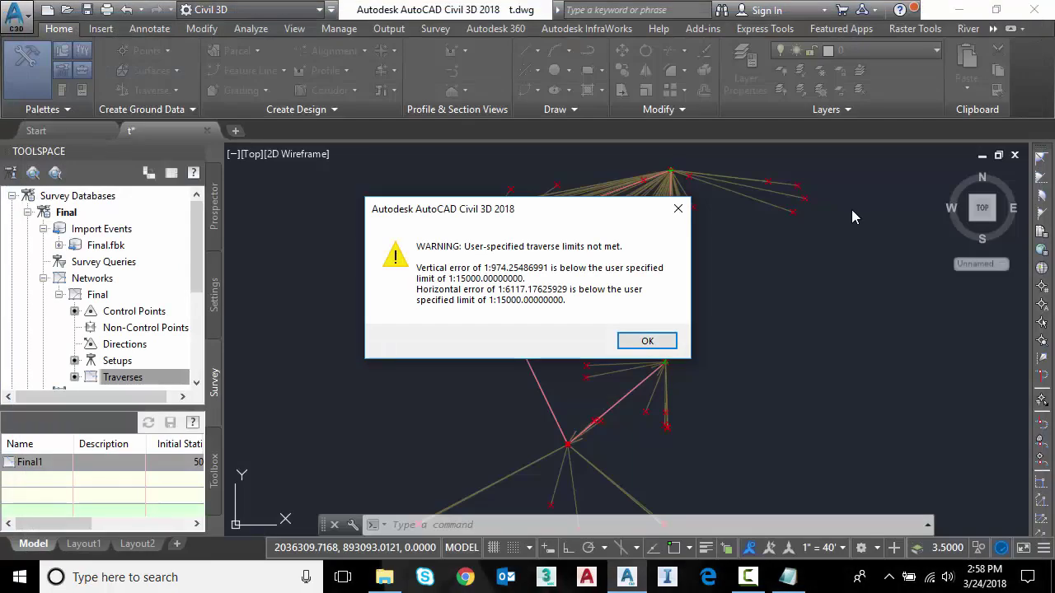
click(647, 339)
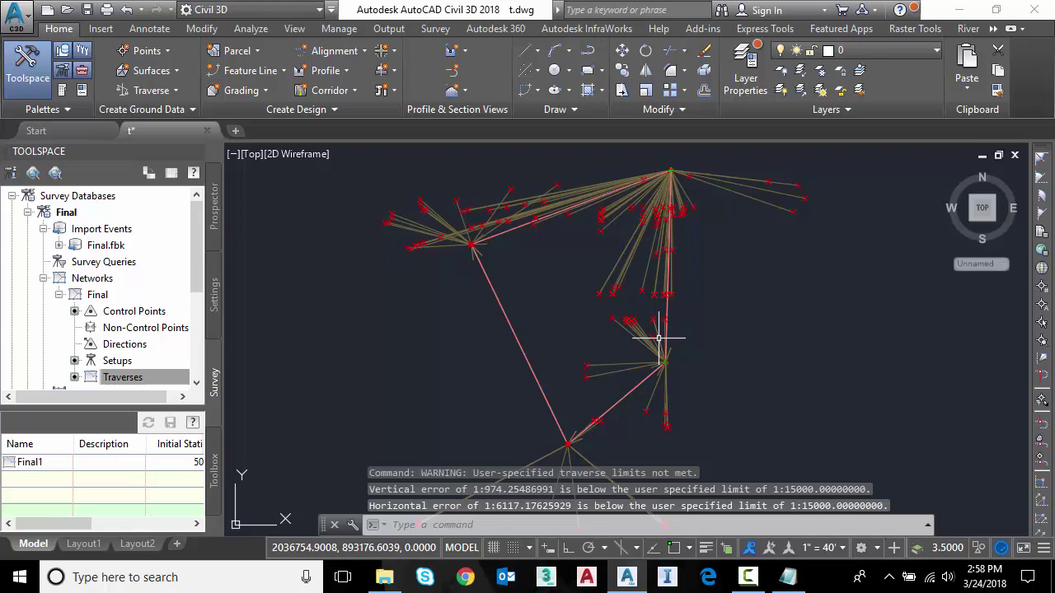
Step: Rerun the Final1 traverse analysis with Update survey database turned on
click(180, 378)
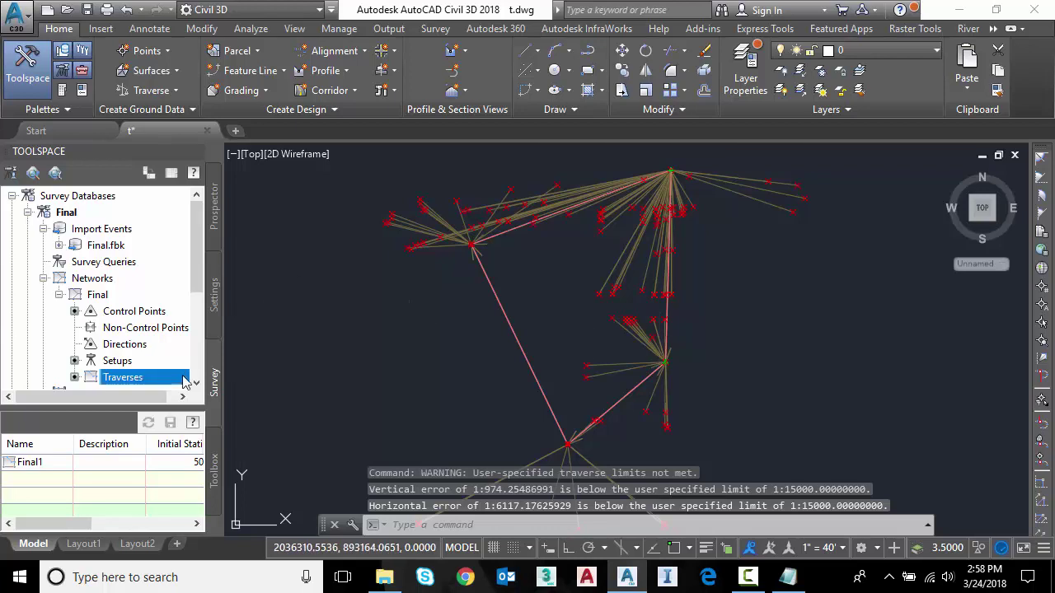
right_click(125, 381)
right_click(42, 463)
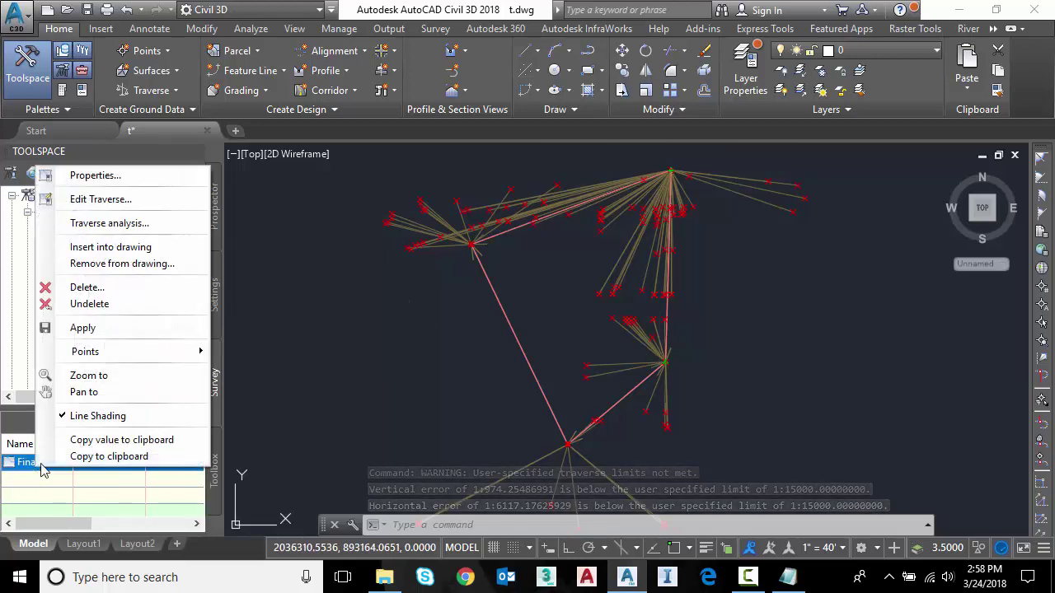
click(108, 224)
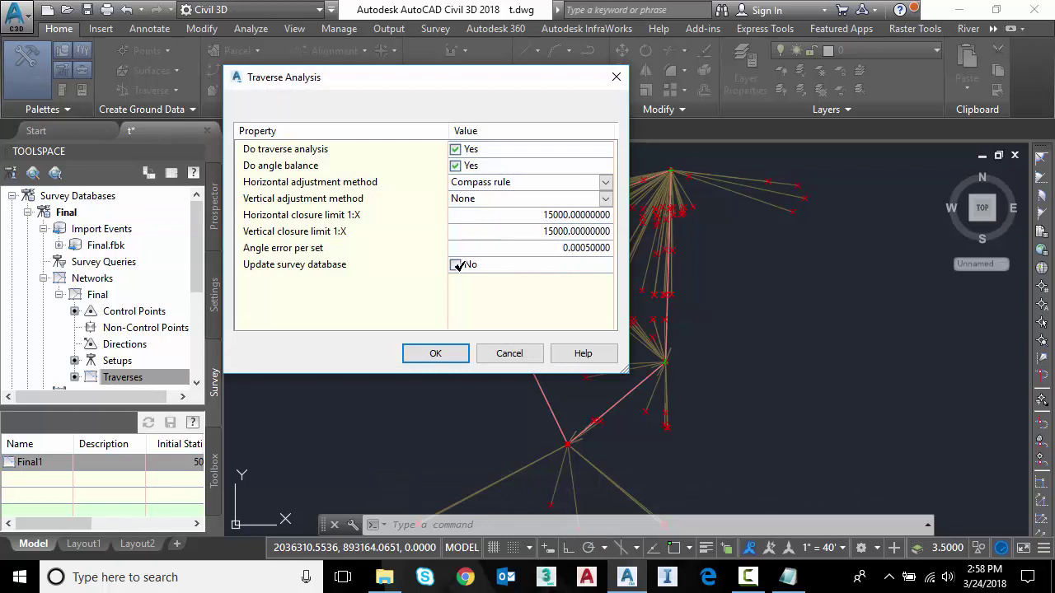
click(455, 264)
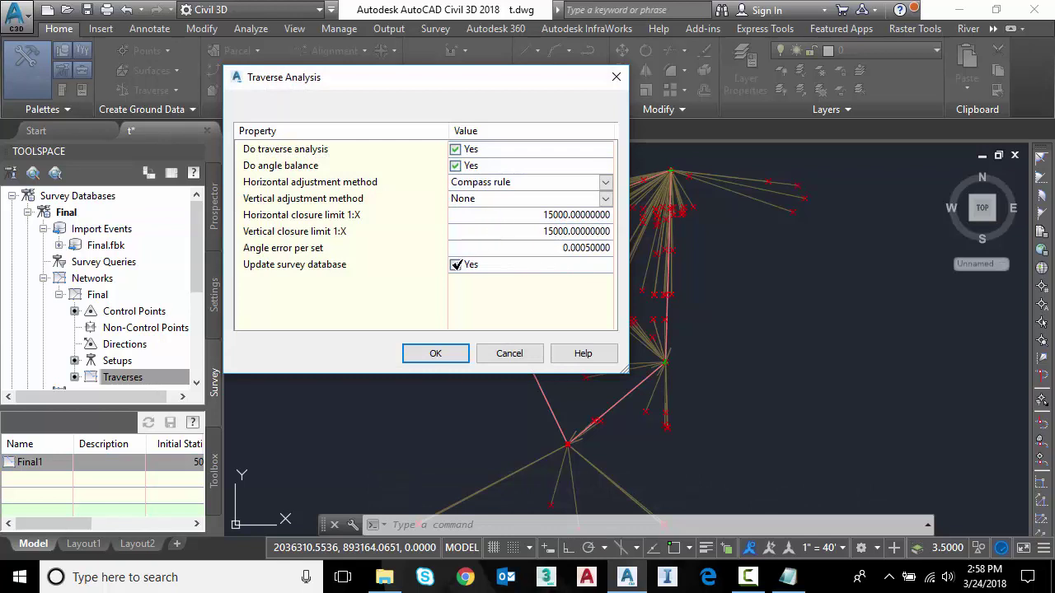
click(435, 352)
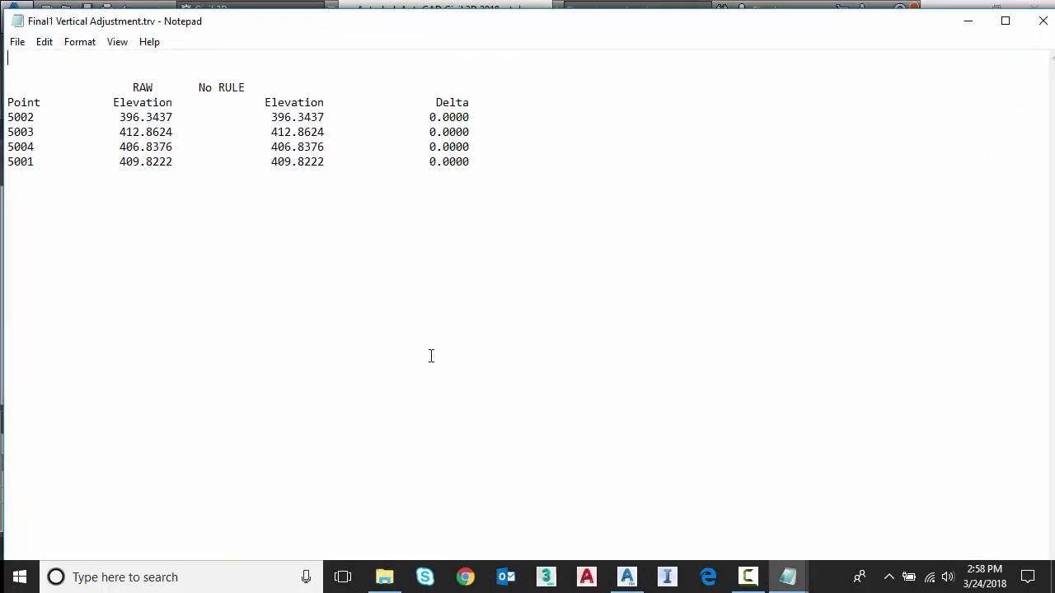
Step: Close the vertical, compass-rule, balanced-angle and raw closure reports and the traverse-limits warning
click(1038, 19)
click(1038, 18)
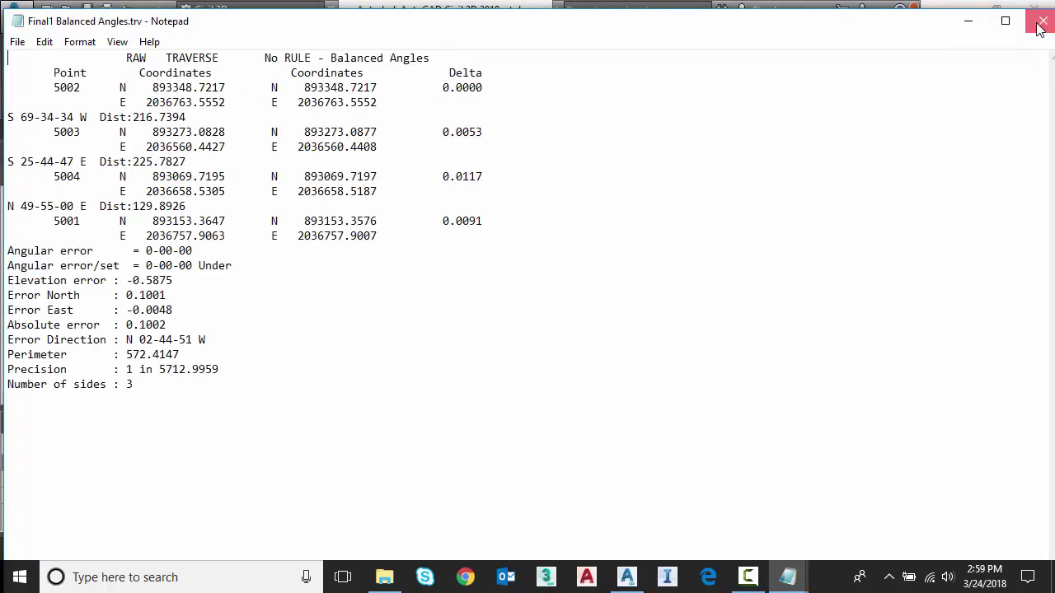
click(1038, 20)
click(1039, 28)
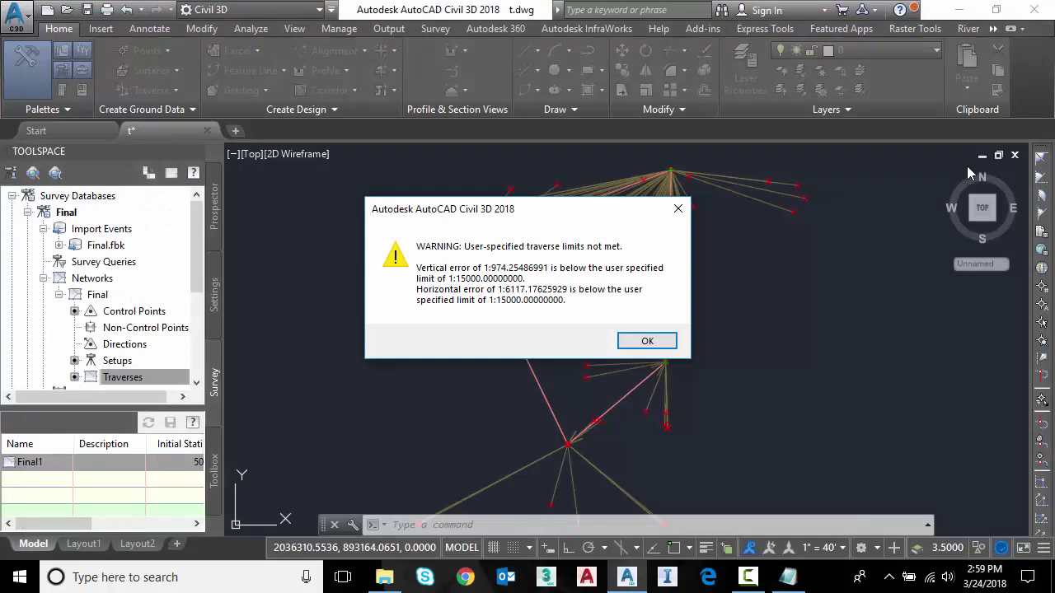
click(649, 340)
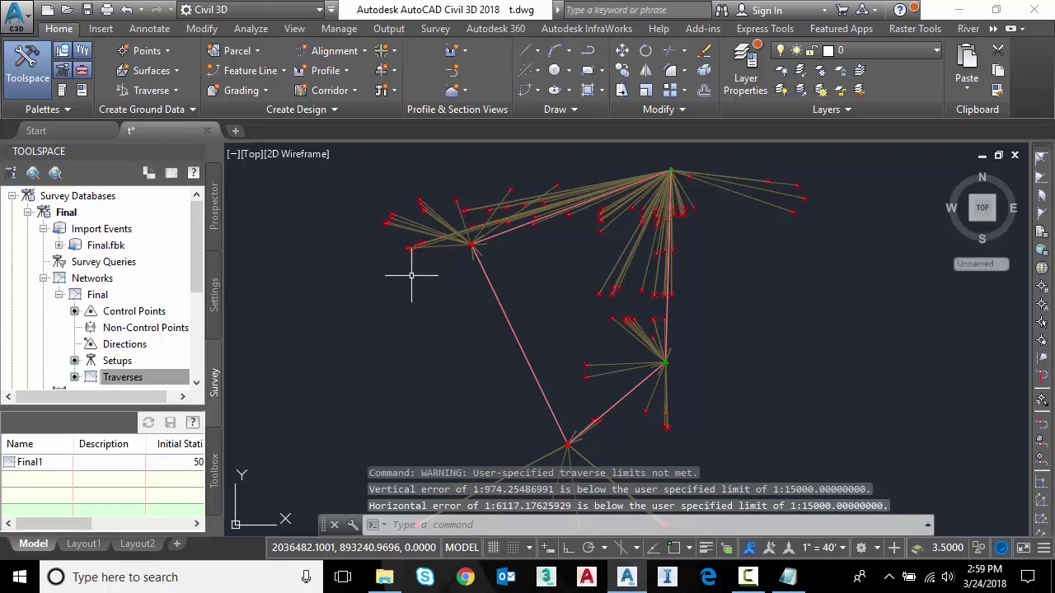
scroll(427, 238, up, 3)
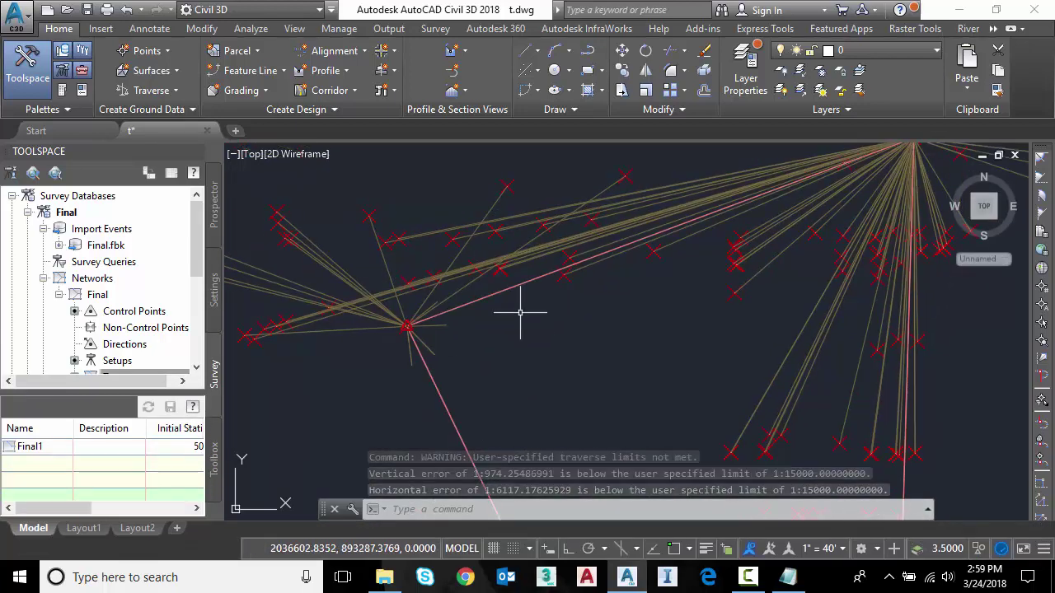
scroll(529, 332, down, 4)
middle_drag(530, 348, 415, 285)
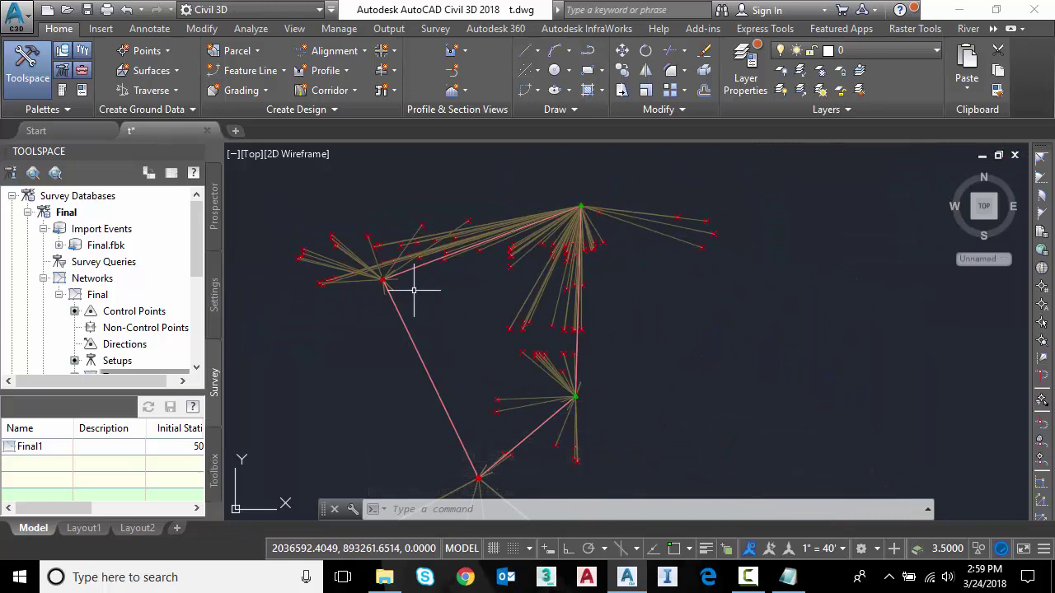